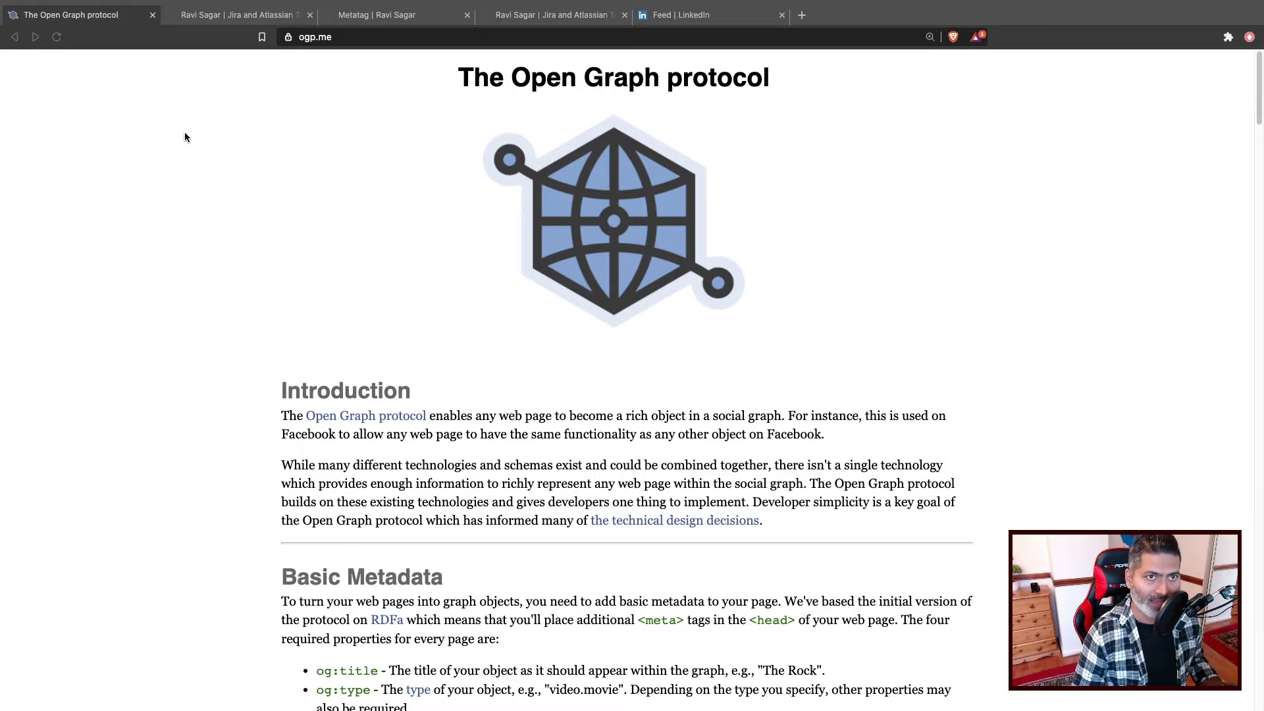
# Look through the ravisagar.in home page, from the course tiles down to the latest blog posts
pyautogui.click(237, 15)
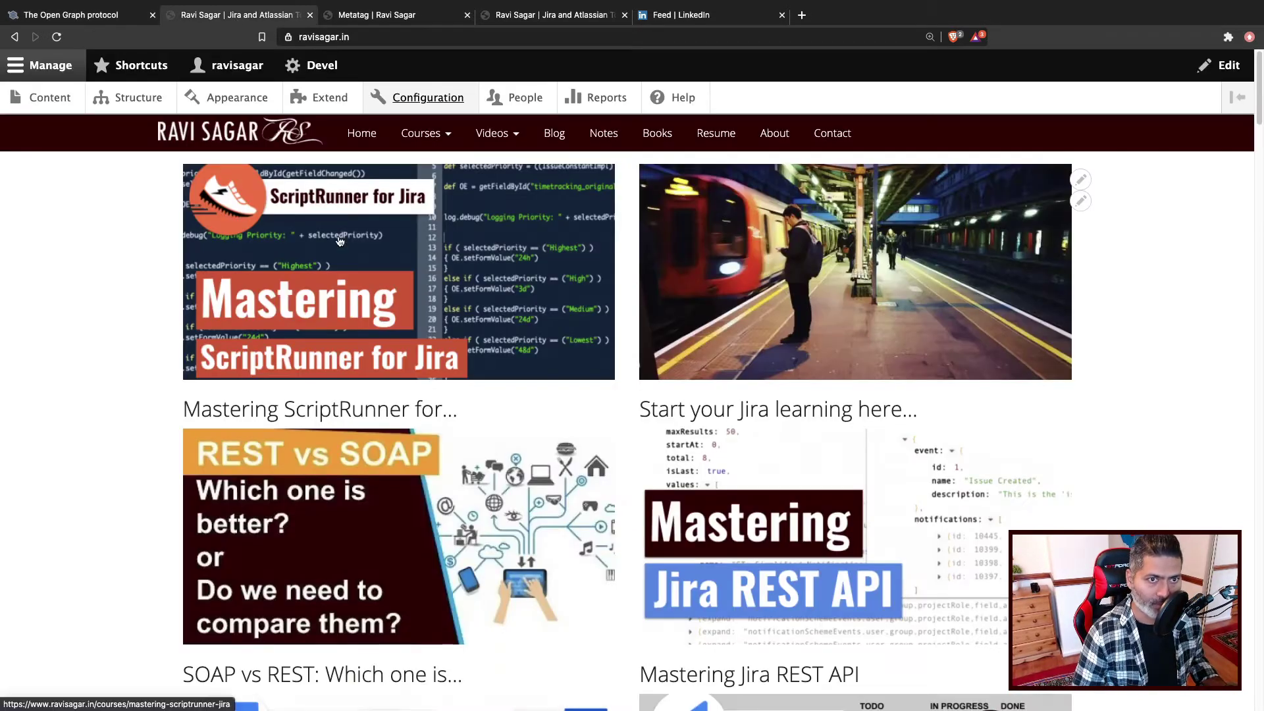
pyautogui.scroll(-3, 329, 309)
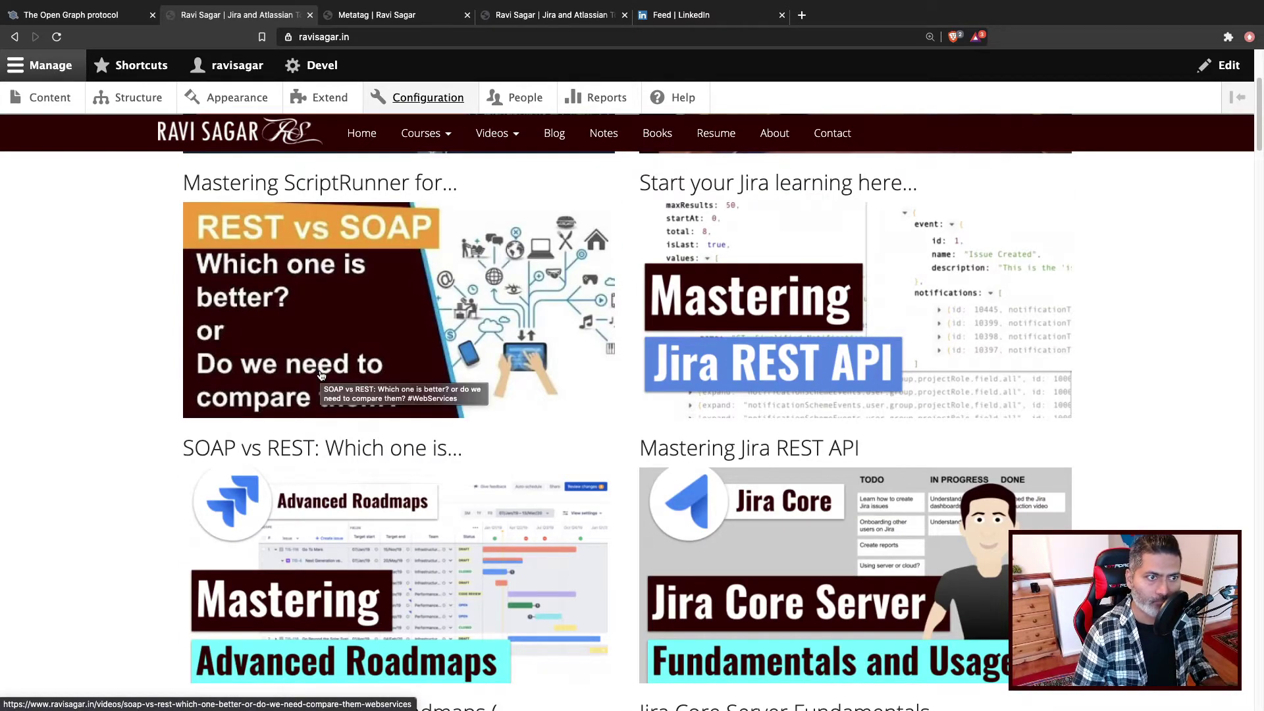
pyautogui.scroll(-15, 321, 375)
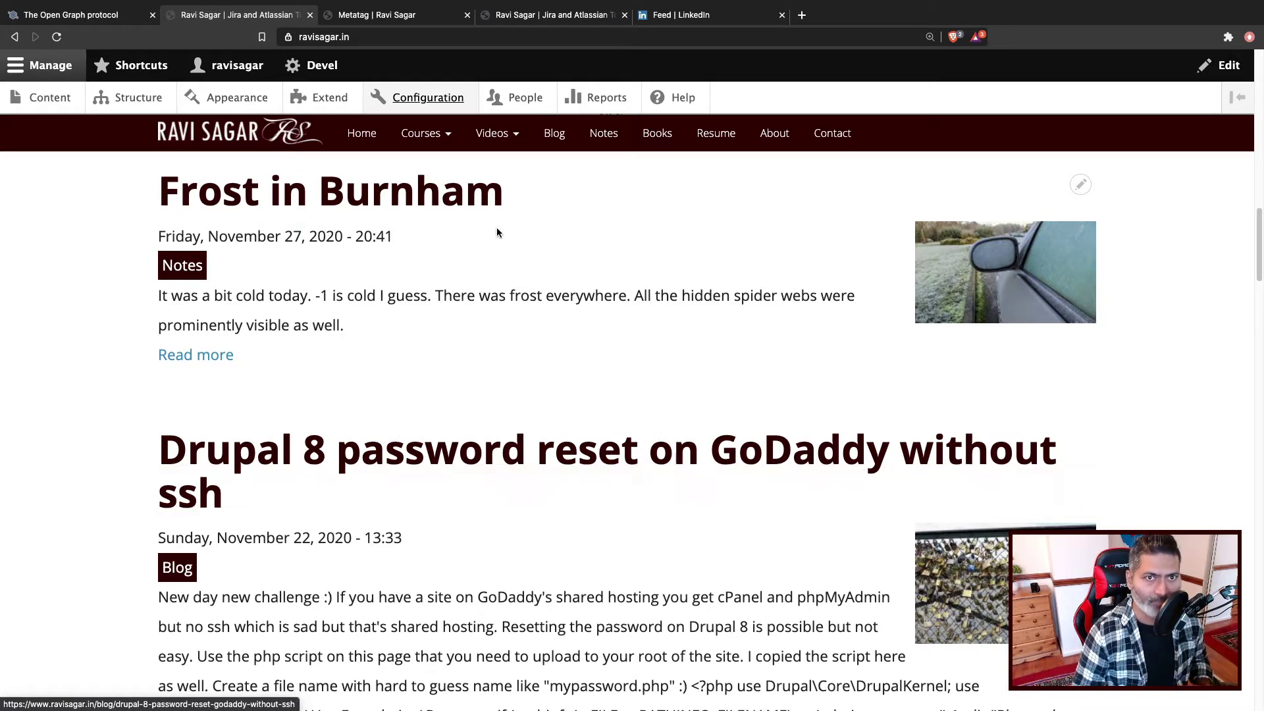
# From the list of all videos, open "ScriptRunner for Jira Cloud - Post Function remove from Sprint" and view its edit form
pyautogui.click(500, 135)
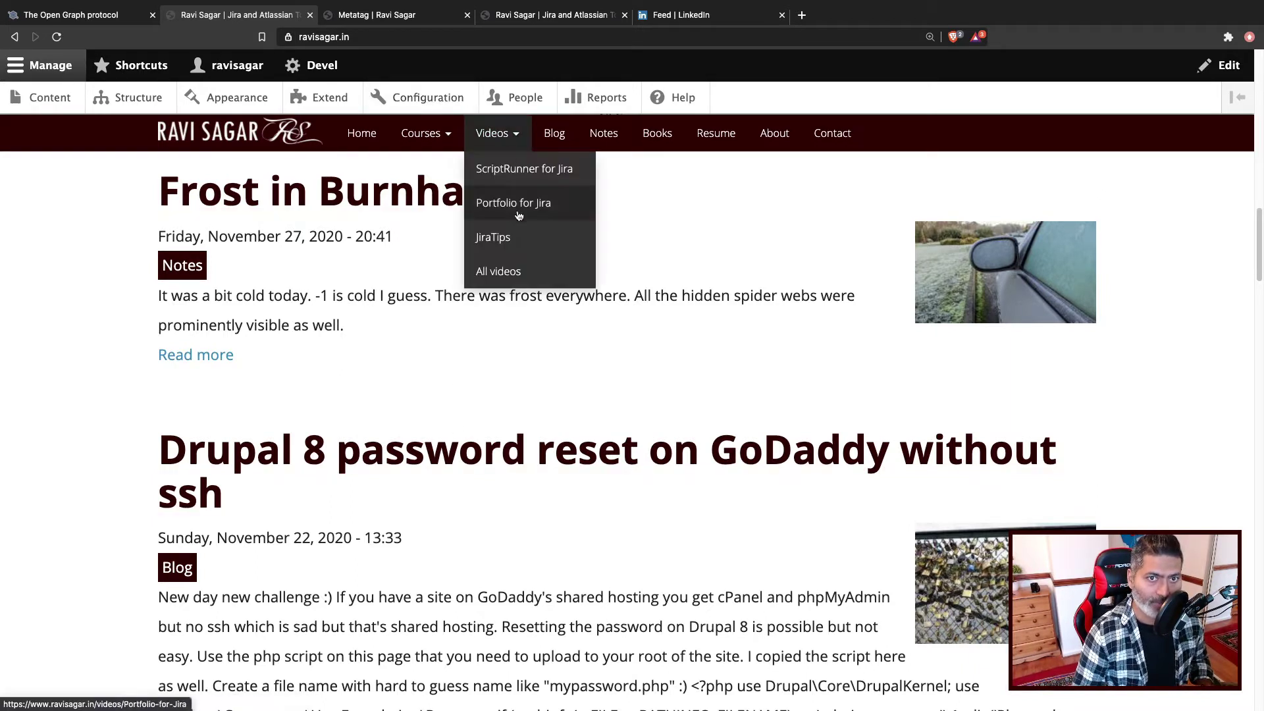
pyautogui.click(512, 271)
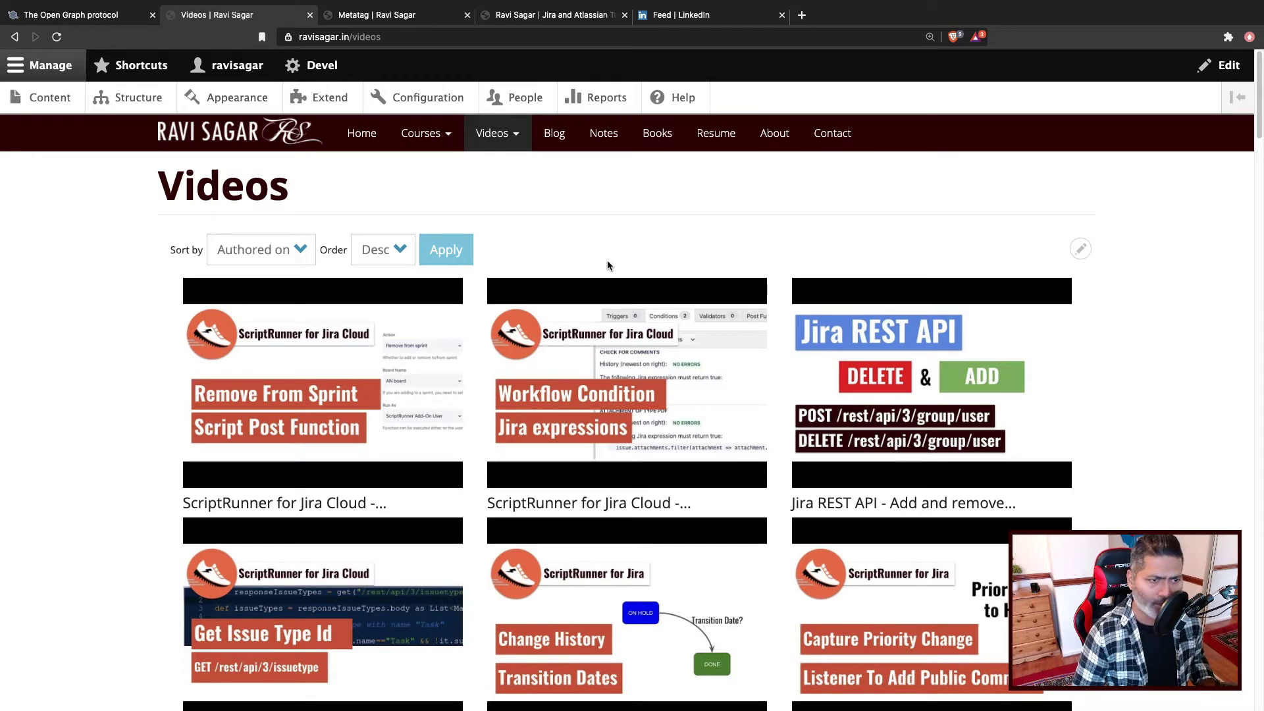
pyautogui.scroll(-2, 607, 260)
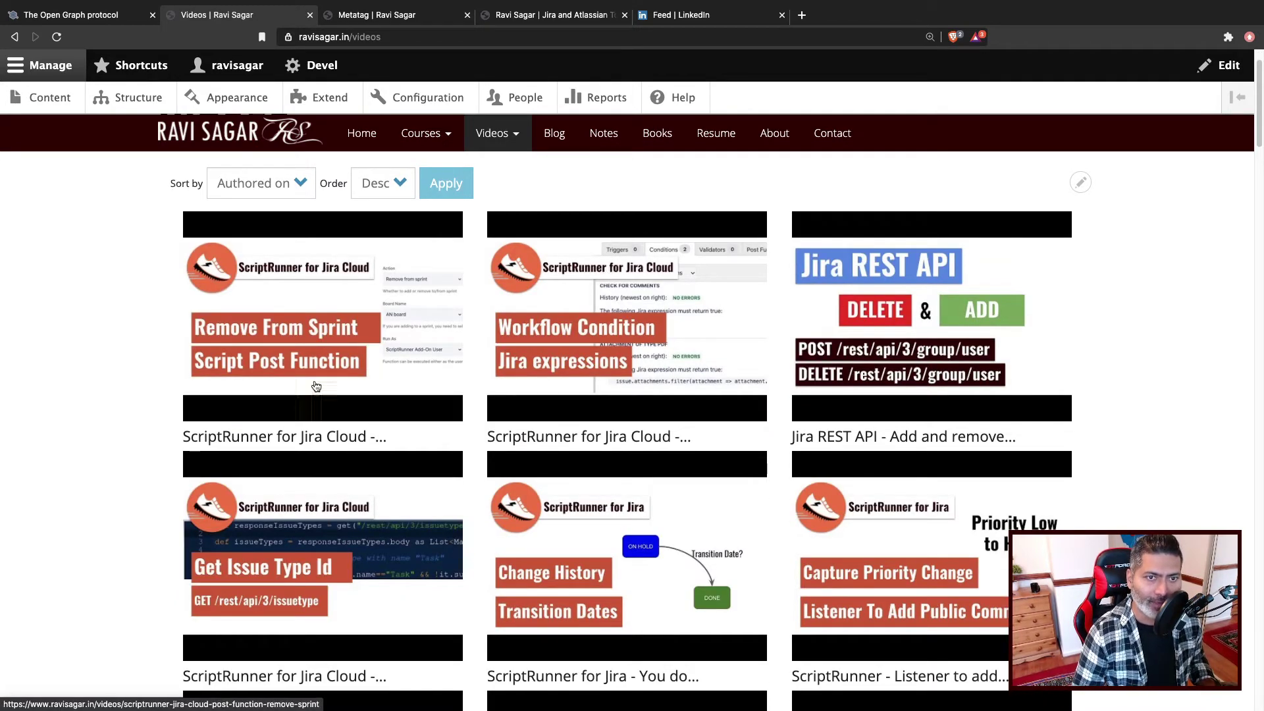
pyautogui.click(311, 361)
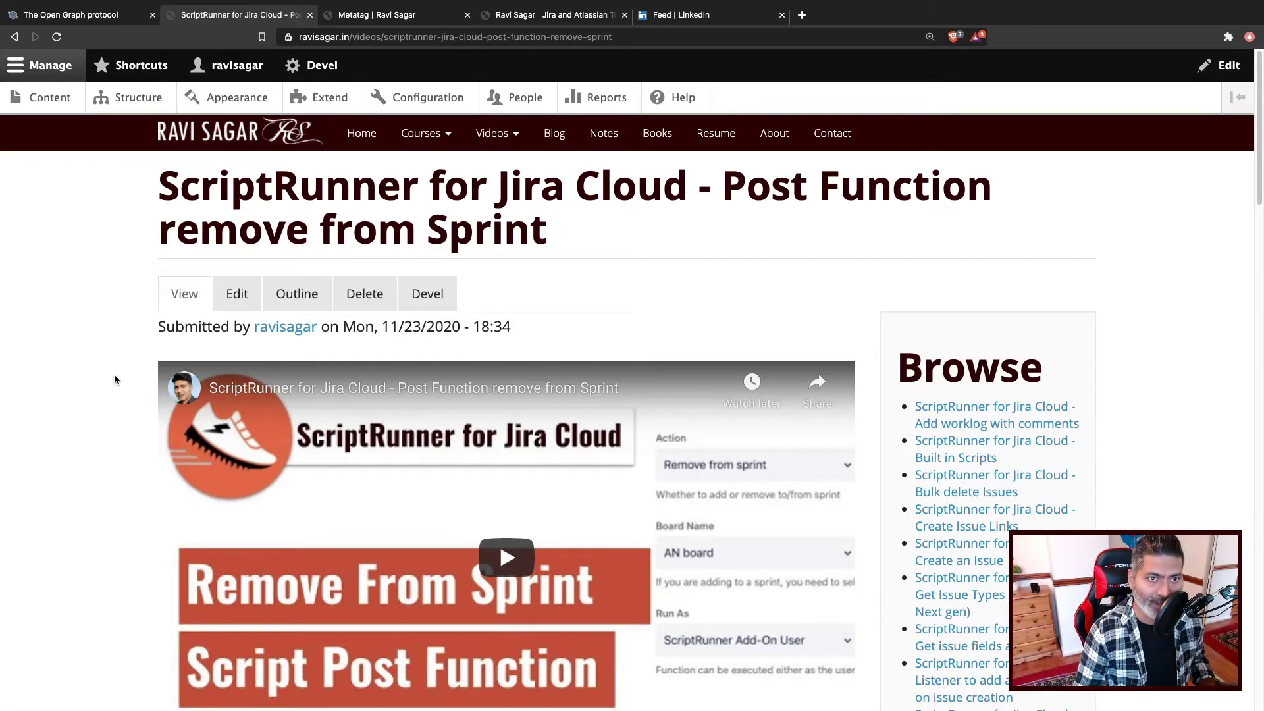
pyautogui.click(232, 297)
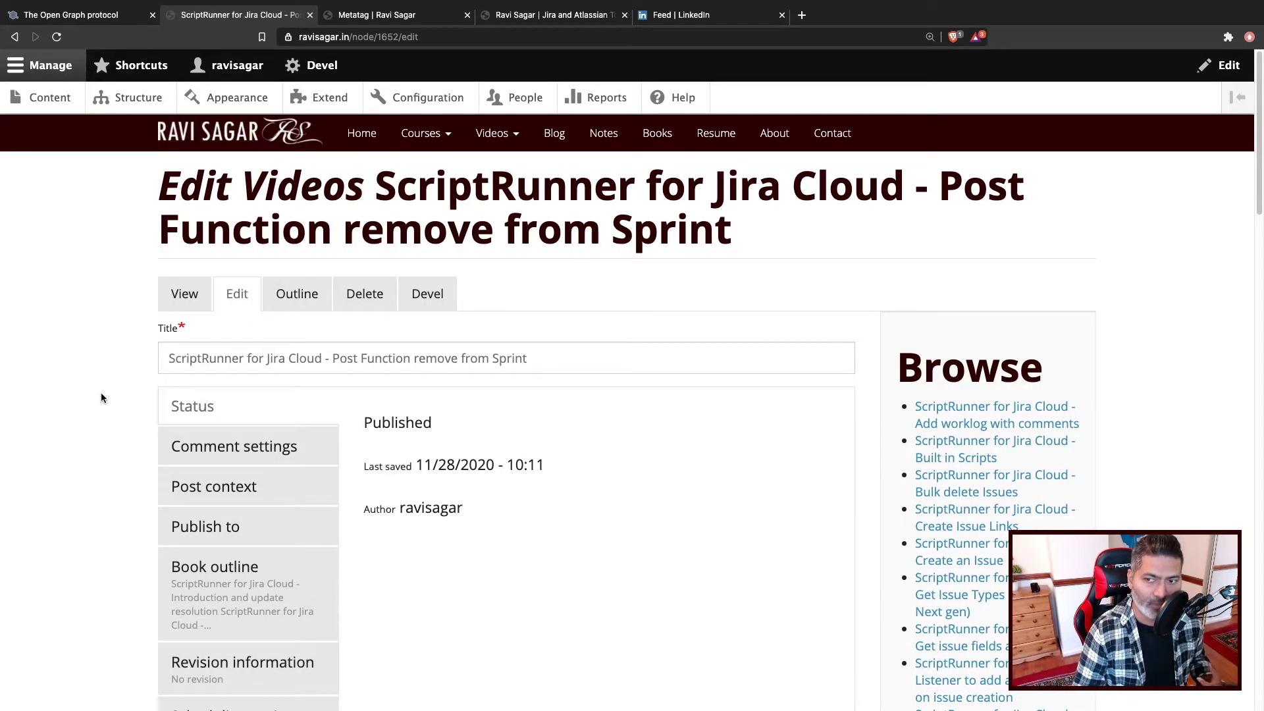
pyautogui.scroll(-5, 101, 395)
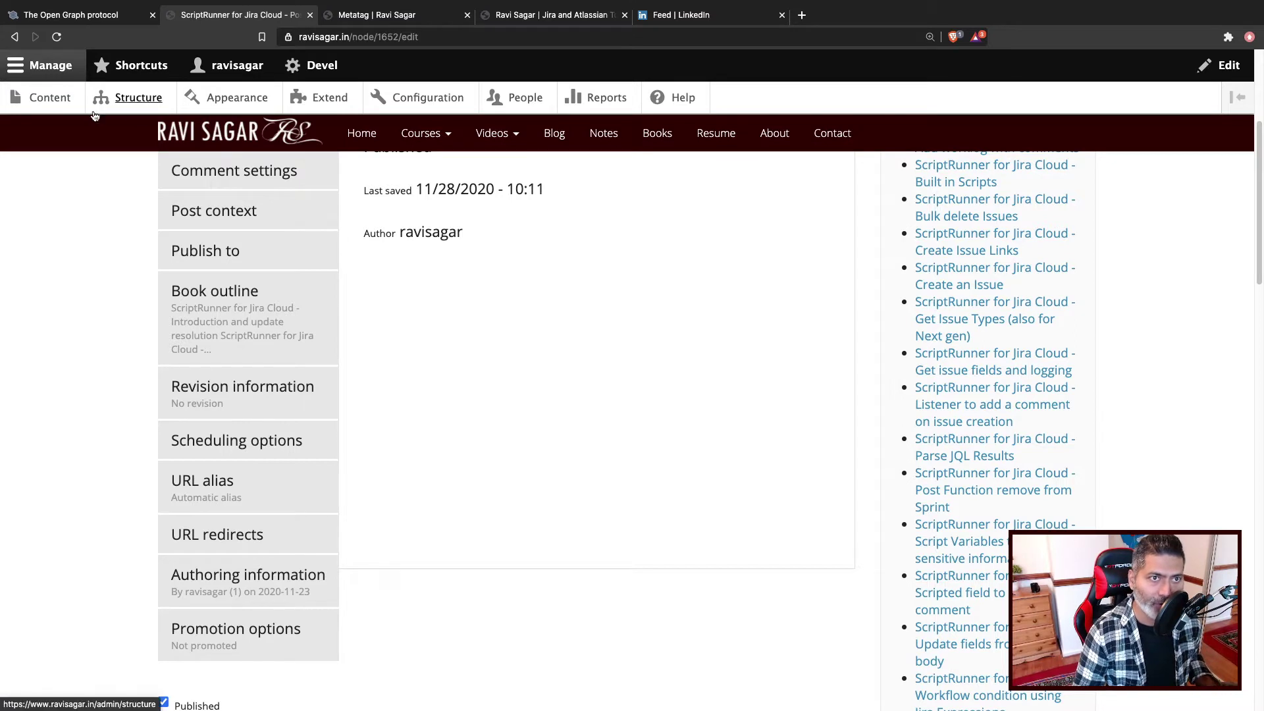
# Open the site's content administration in a separate browser tab and view its list of media items
pyautogui.keyDown('super'); pyautogui.click(58, 107); pyautogui.keyUp('super')
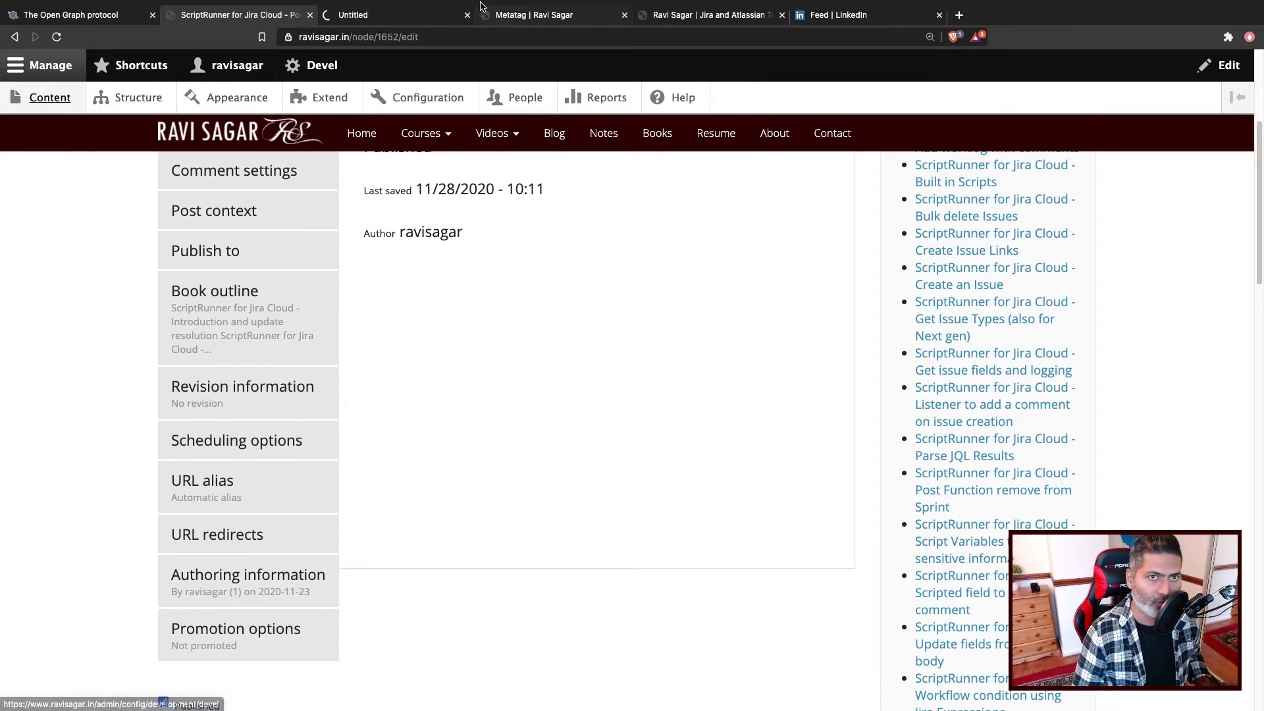
pyautogui.click(407, 18)
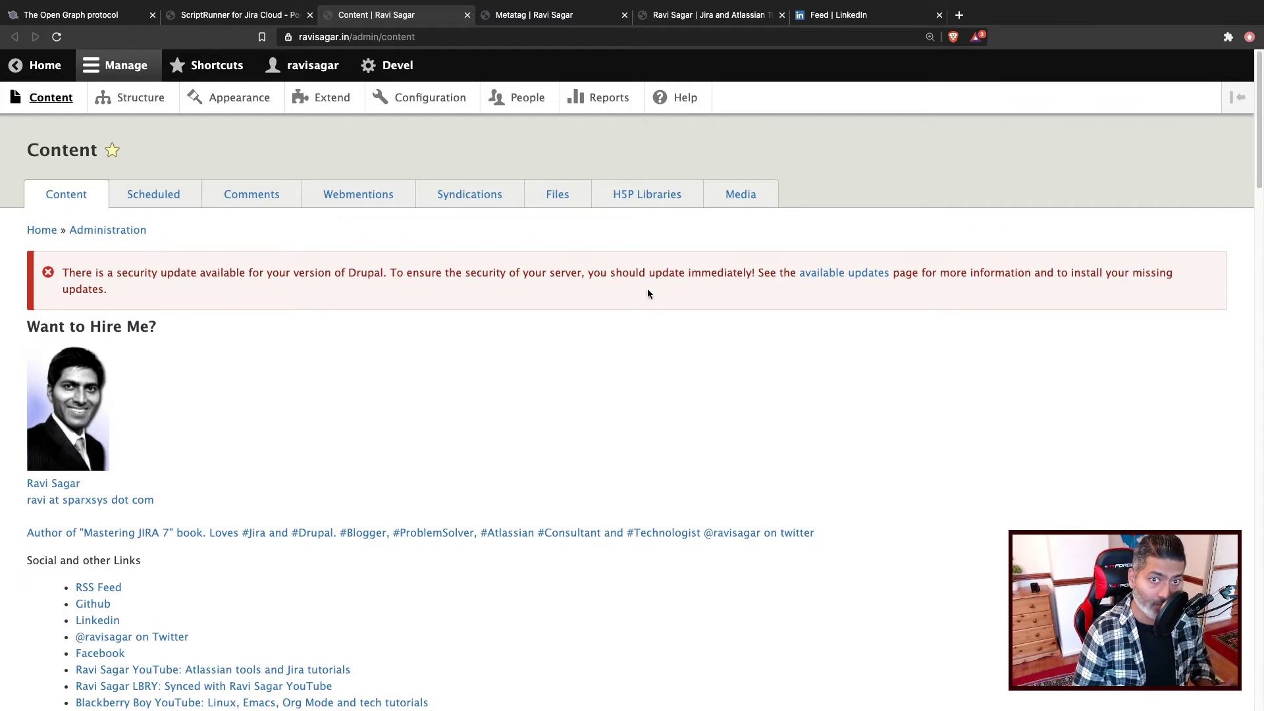
pyautogui.click(740, 195)
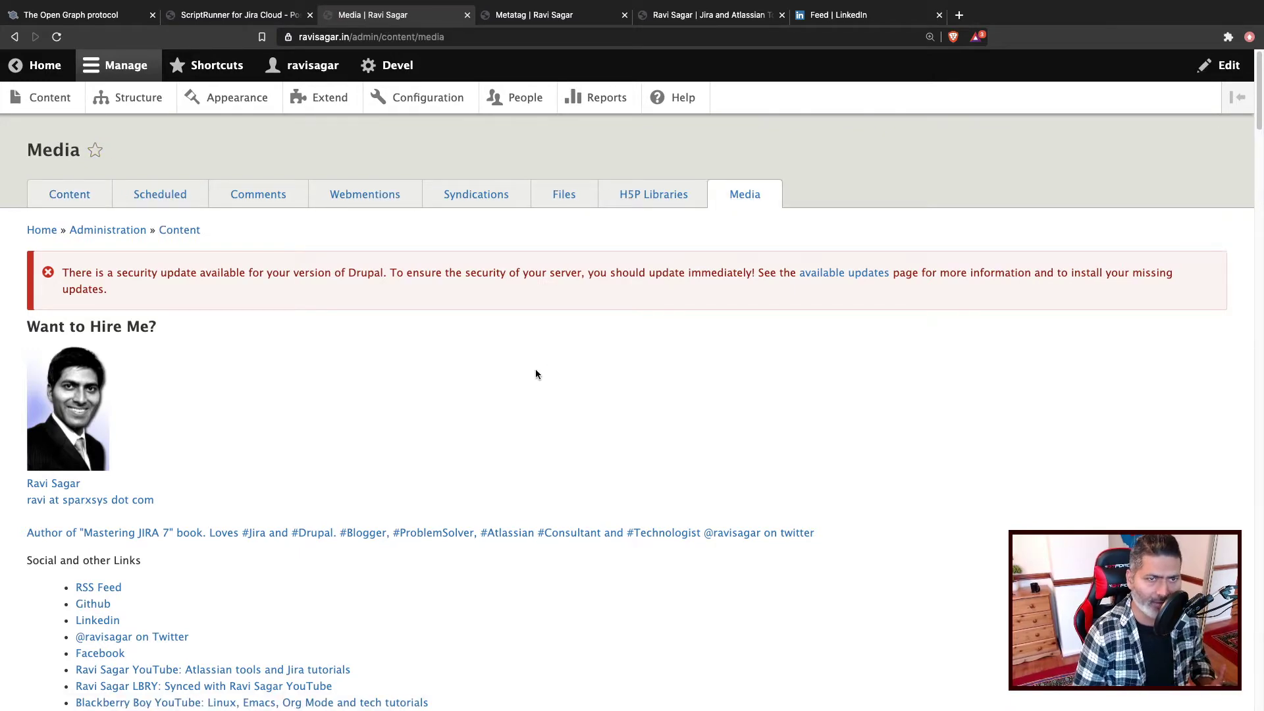
pyautogui.scroll(-3, 536, 368)
pyautogui.scroll(-10, 535, 370)
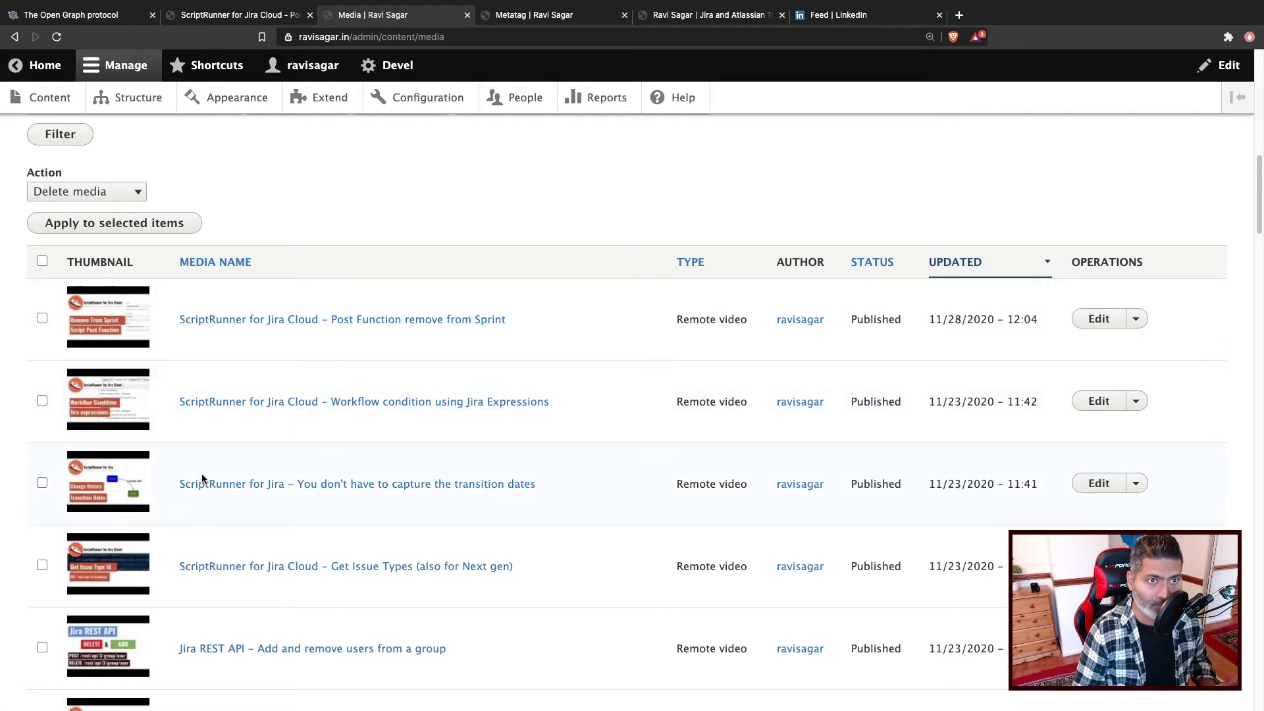
# Open the form for adding a remote video media item and inspect its Video URL field, leaving it empty
pyautogui.scroll(3, 203, 478)
pyautogui.click(90, 248)
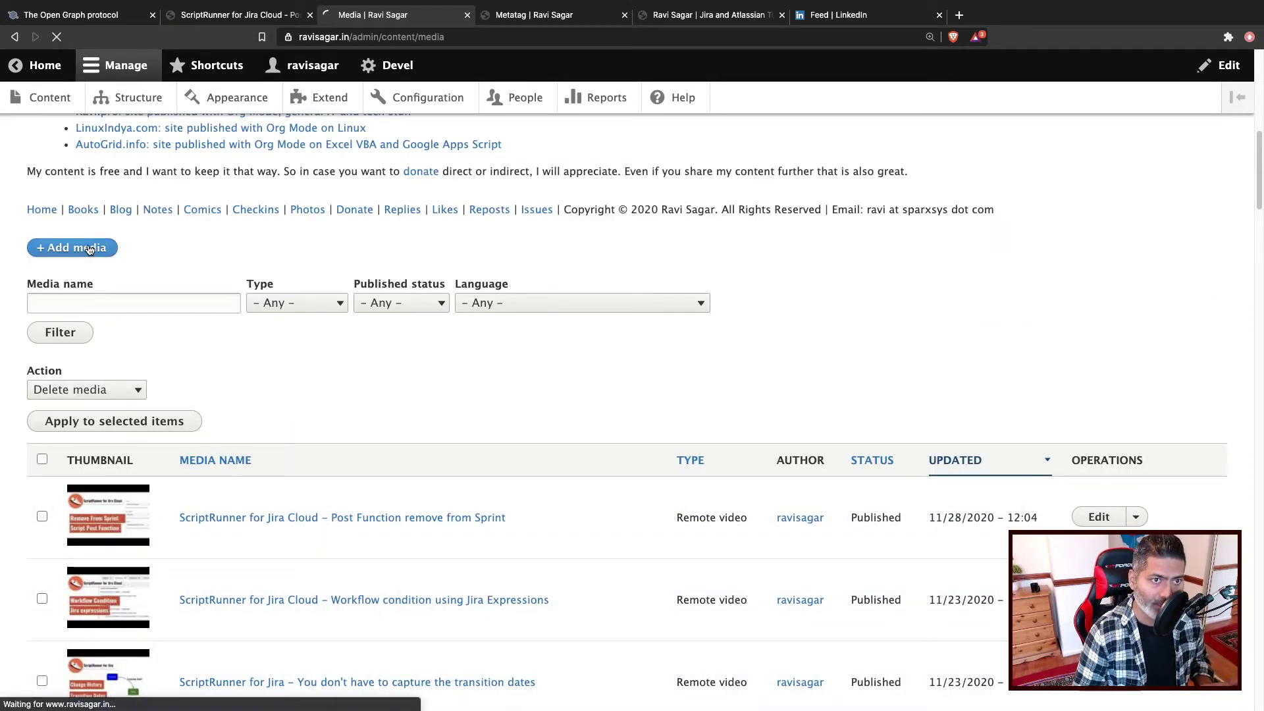
pyautogui.scroll(-7, 168, 428)
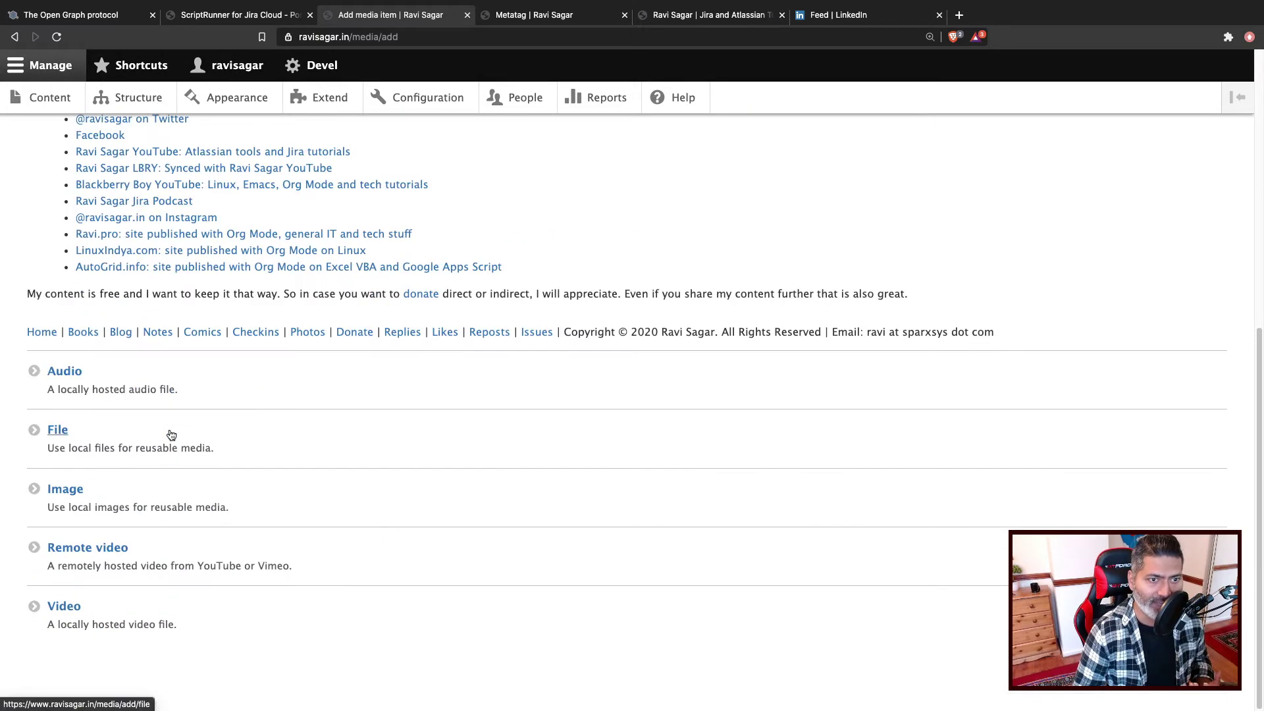
pyautogui.click(75, 548)
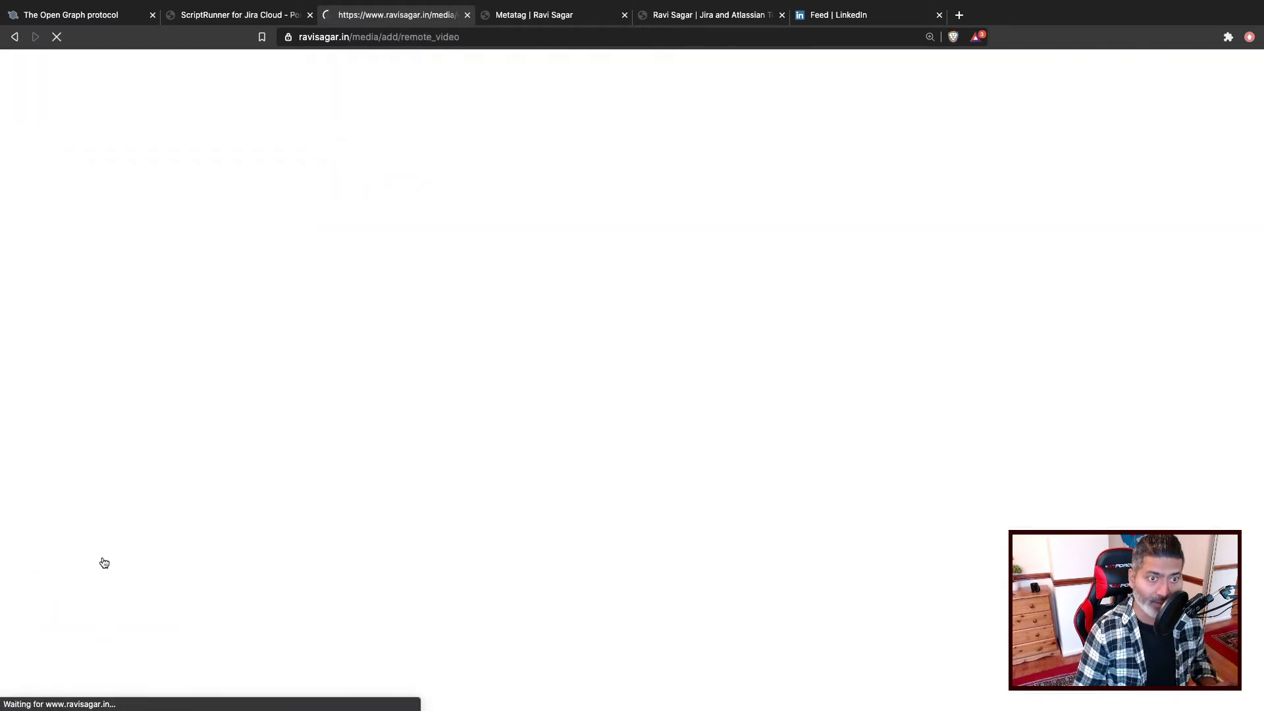
pyautogui.scroll(-7, 315, 476)
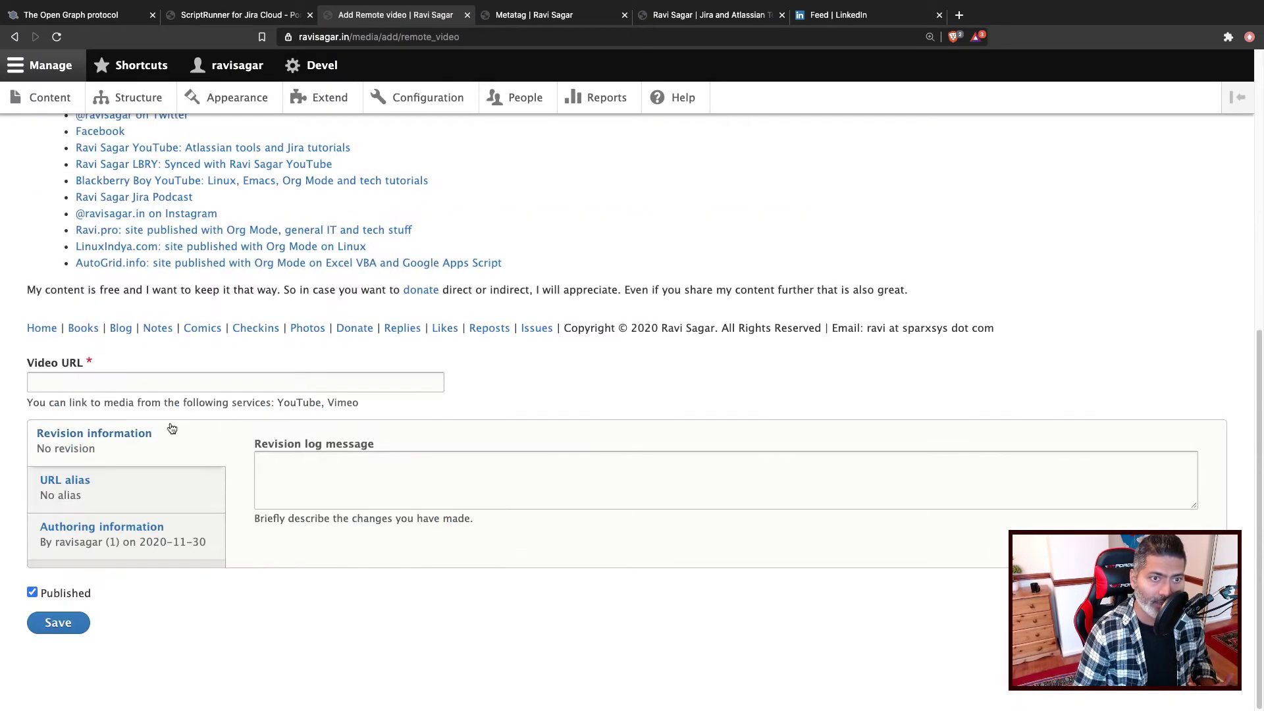
pyautogui.click(159, 374)
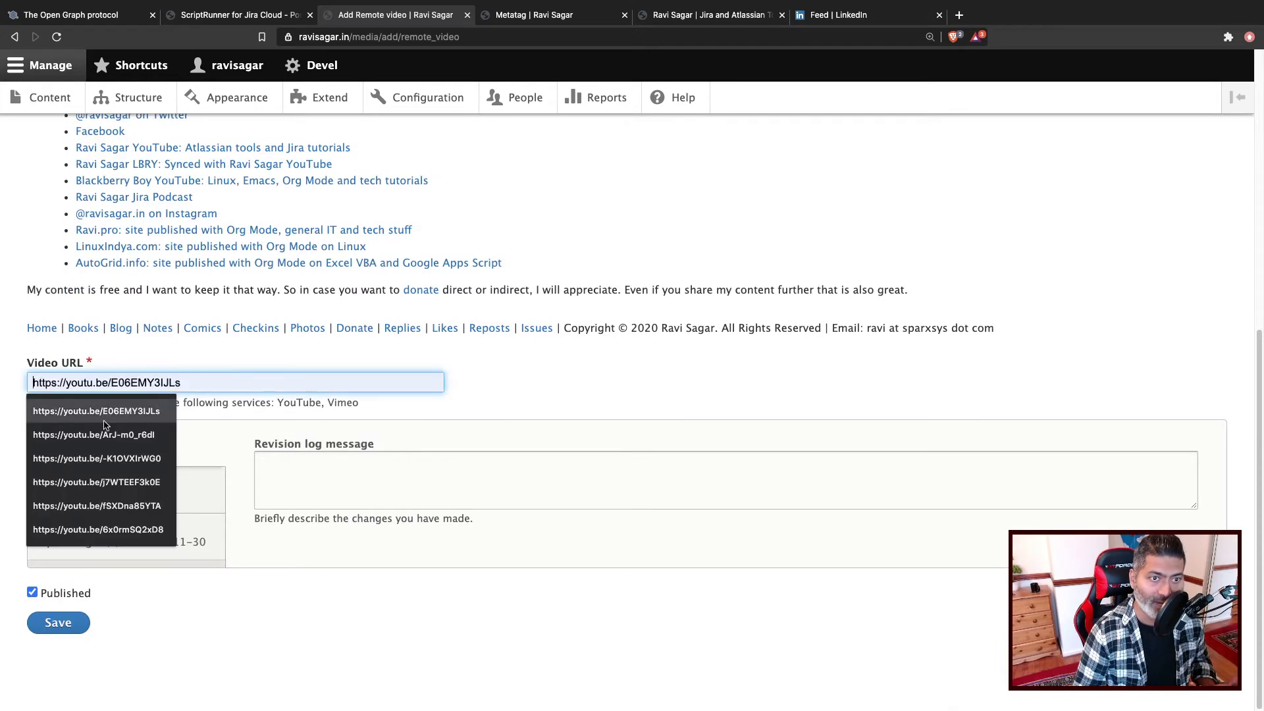
pyautogui.click(534, 385)
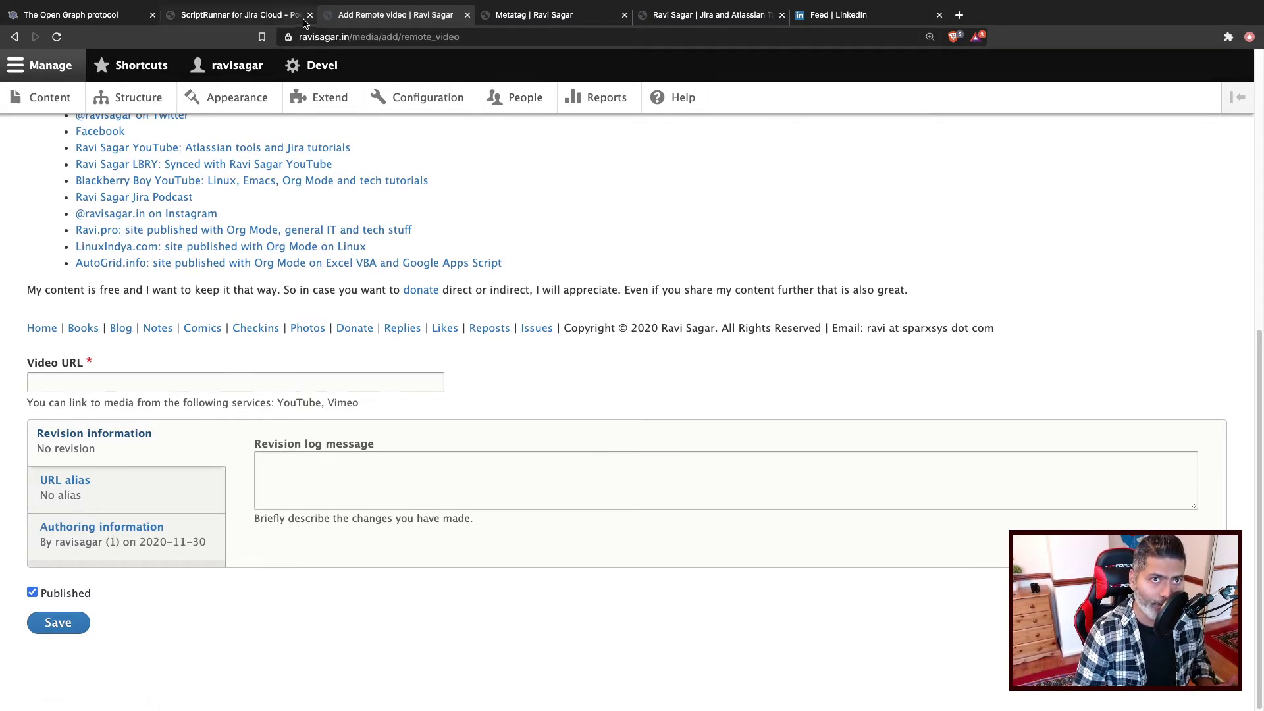
# Go back to the media list and view the "ScriptRunner for Jira Cloud - Post Function remove from Sprint" media item
pyautogui.click(16, 37)
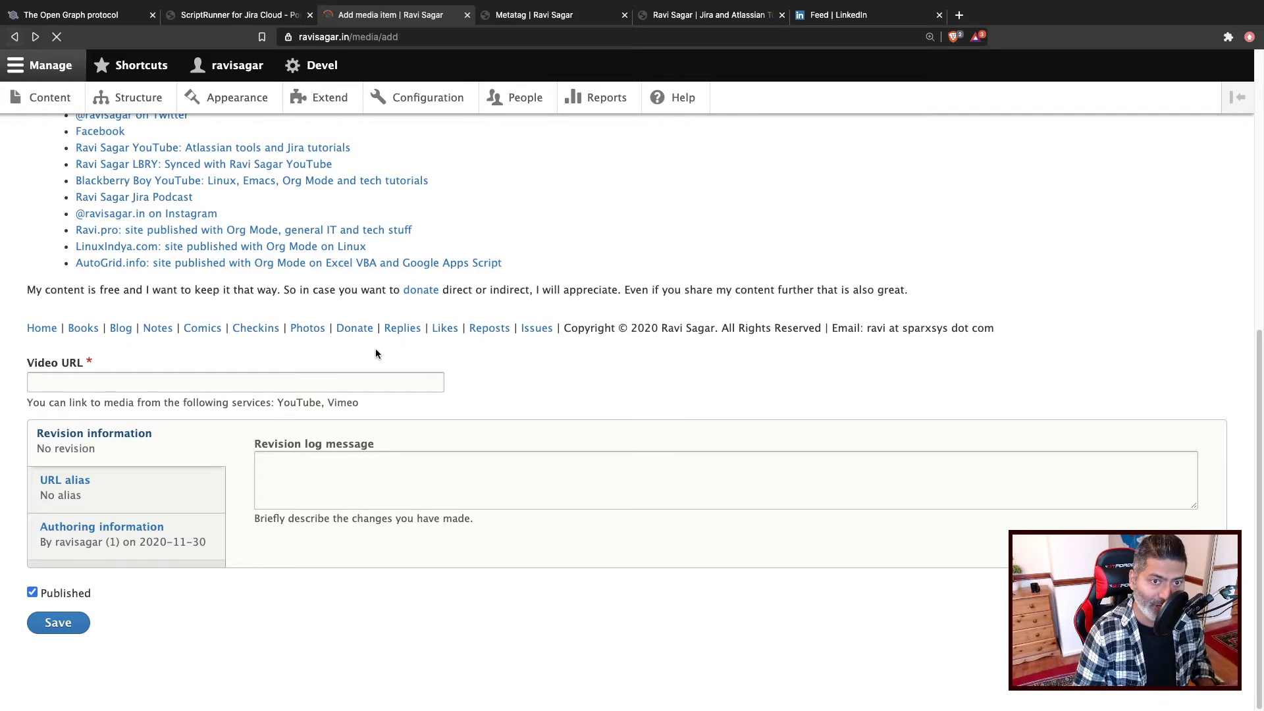
pyautogui.click(15, 37)
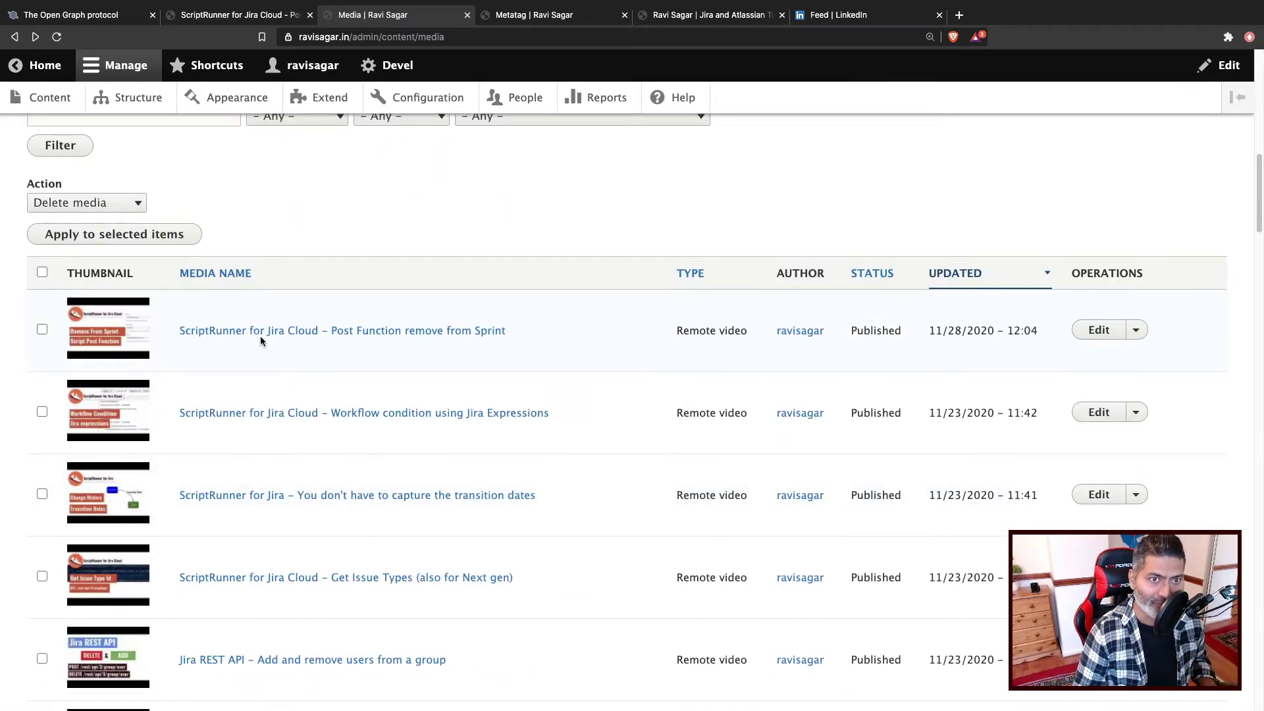
pyautogui.click(261, 333)
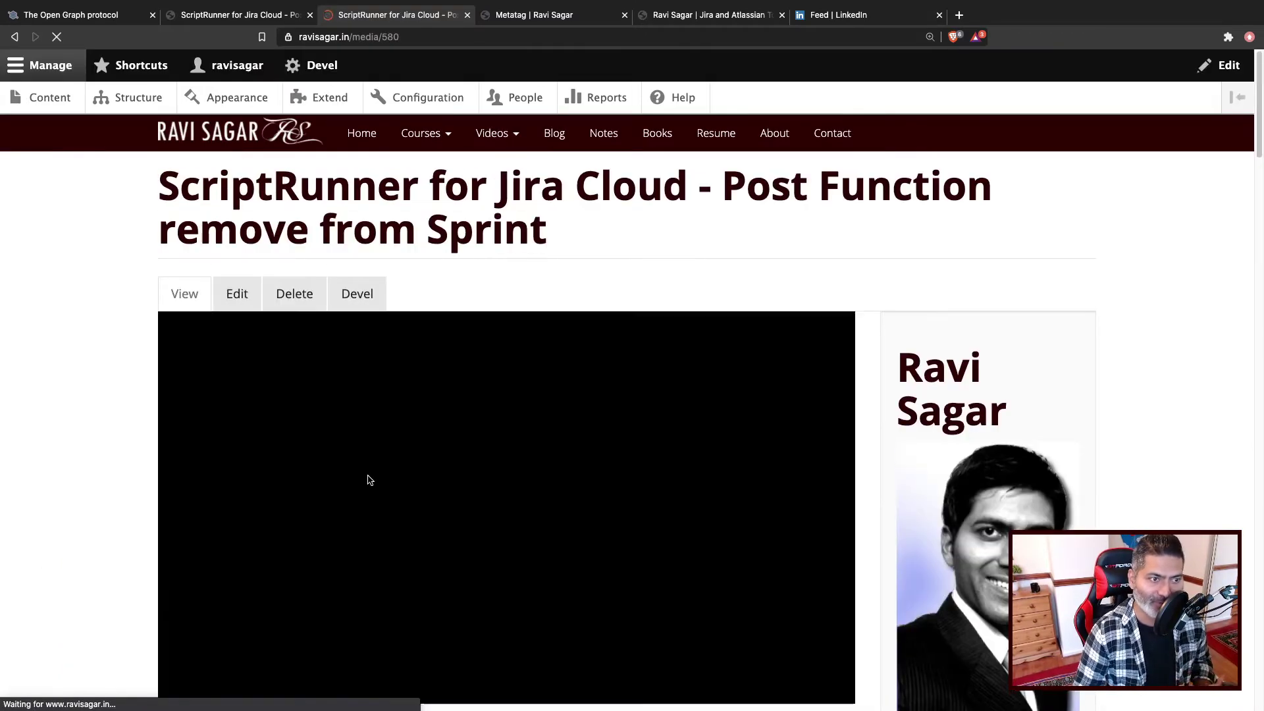
pyautogui.scroll(-3, 368, 482)
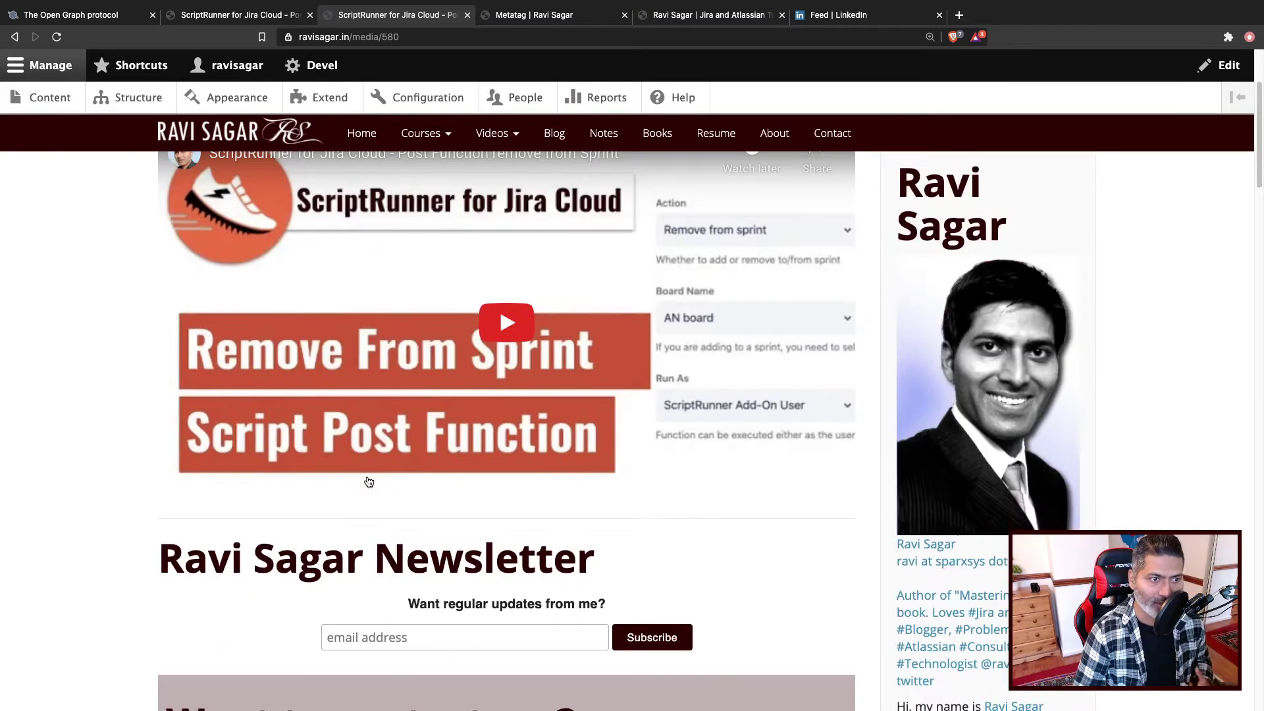
pyautogui.scroll(3, 368, 482)
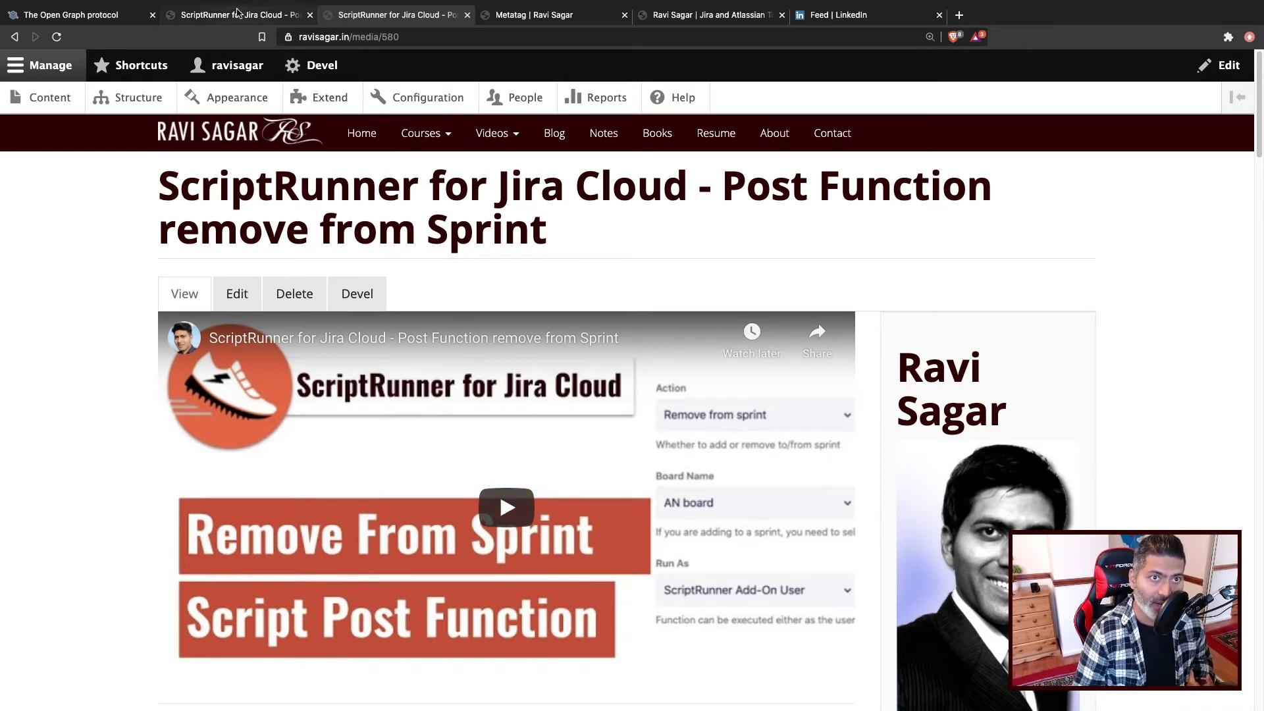
# Return to the video node's edit form and examine the media reference in its video field
pyautogui.click(237, 12)
pyautogui.scroll(4, 218, 354)
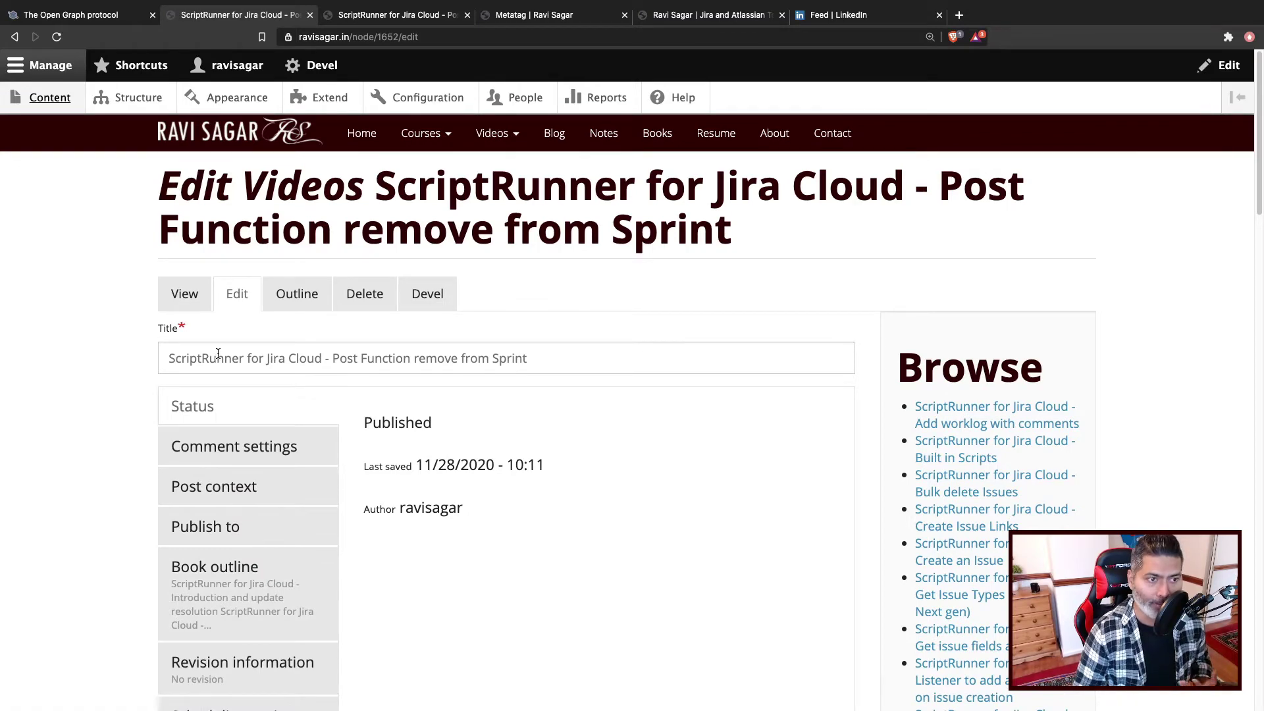
pyautogui.scroll(-10, 124, 359)
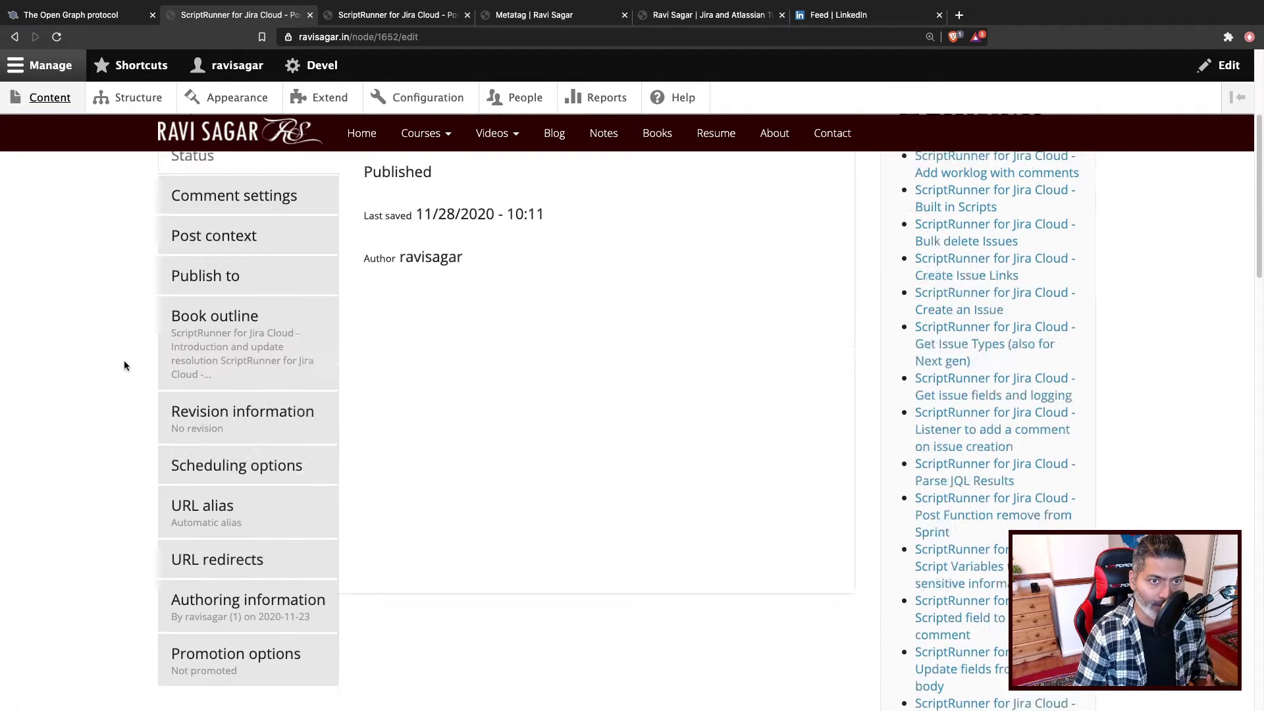
pyautogui.scroll(-4, 125, 364)
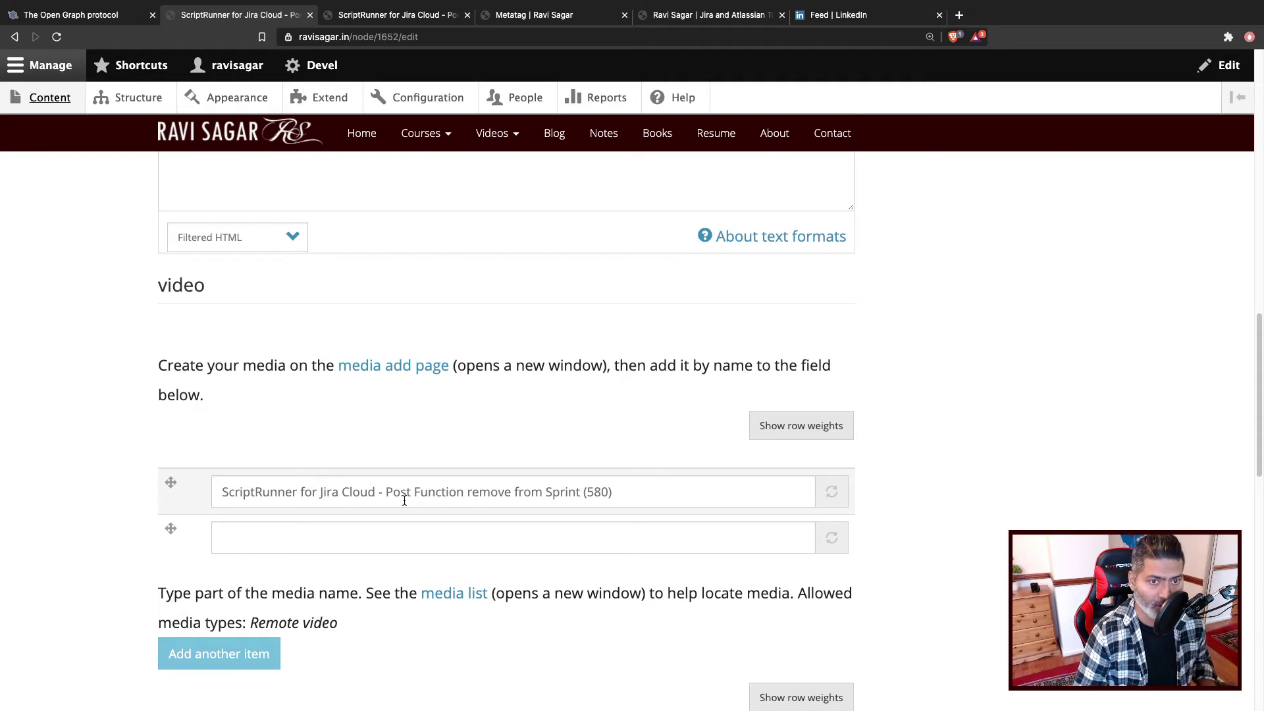
# Leave the edit form for the video's published page and close the browser tab with the media item
pyautogui.click(15, 37)
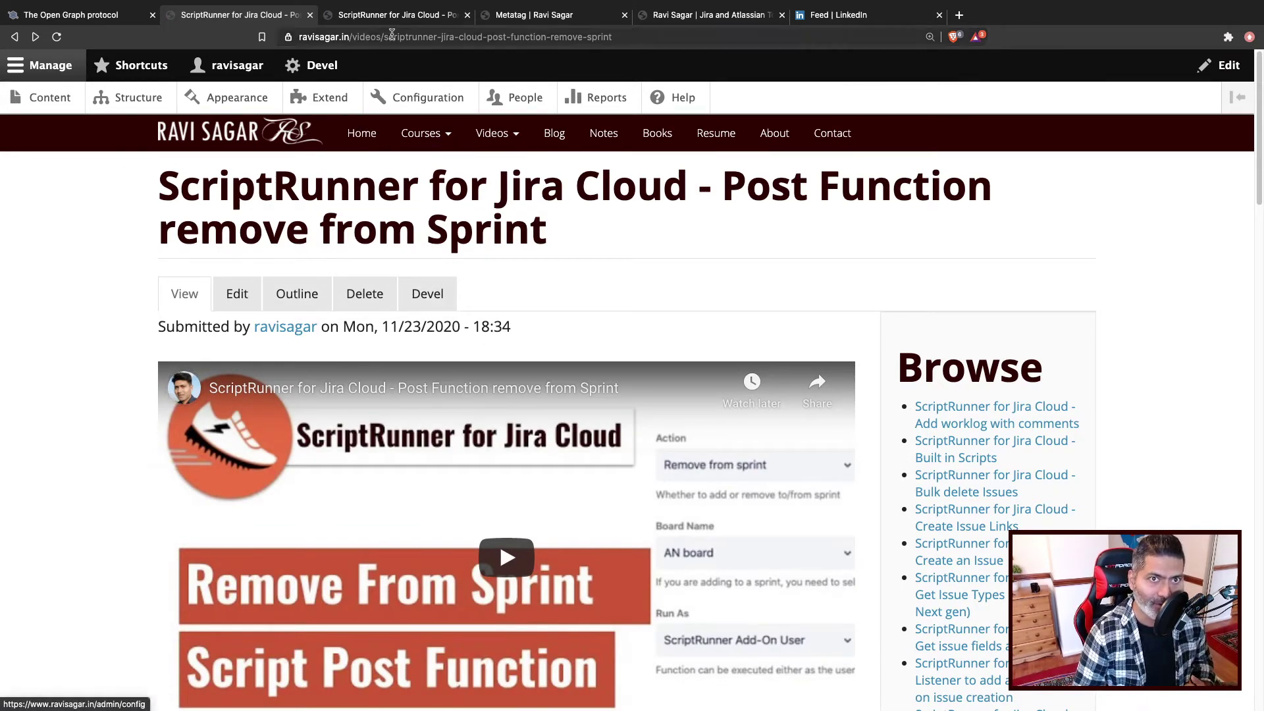
pyautogui.click(391, 16)
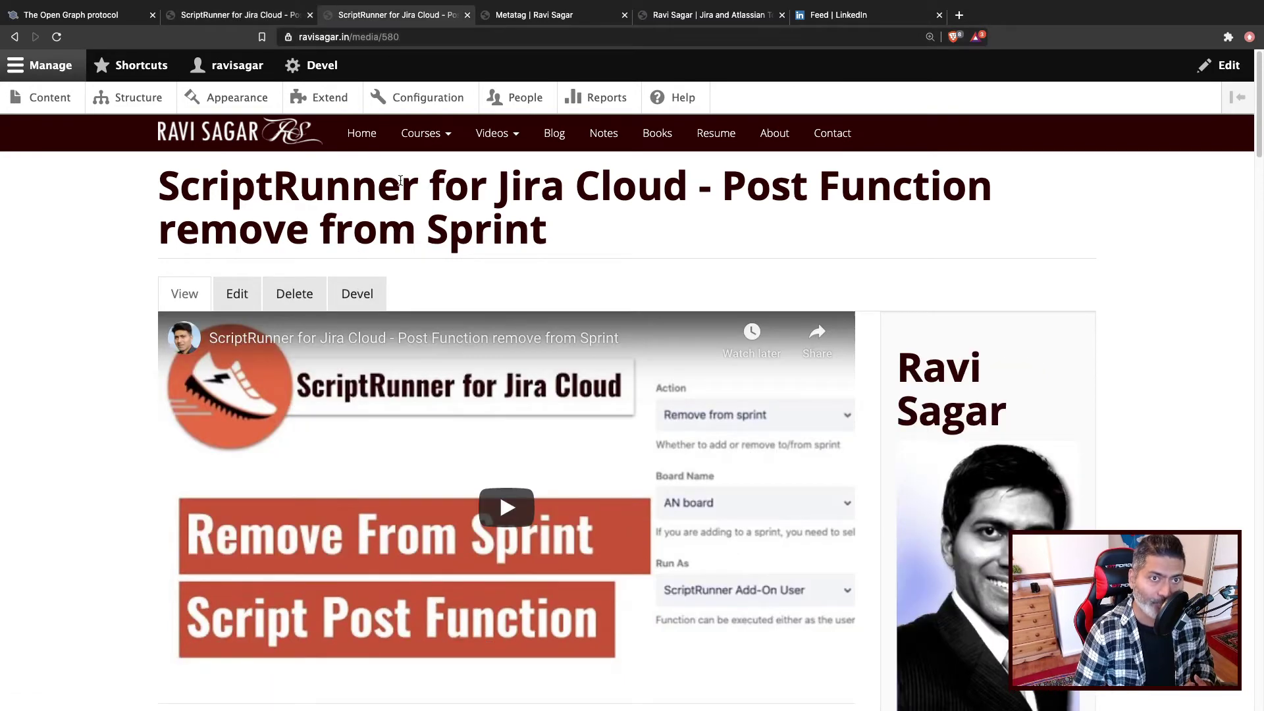
pyautogui.click(467, 15)
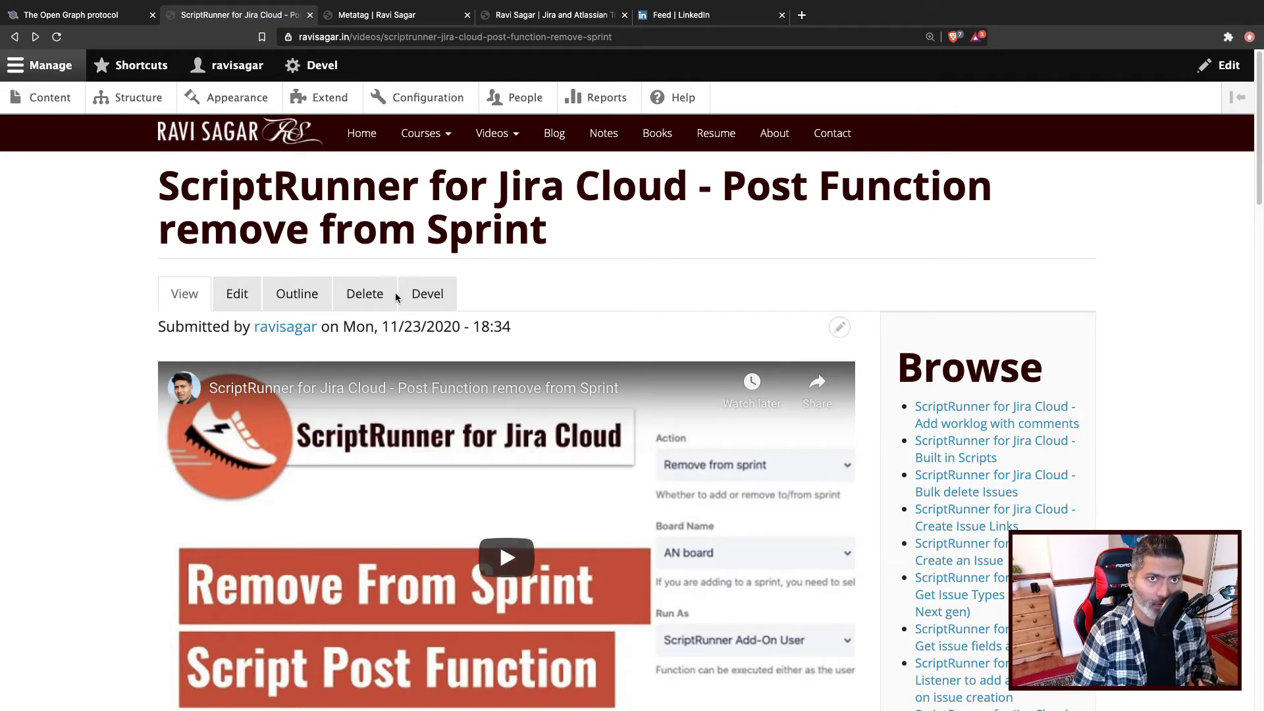
# Open the "Drupal 8 password reset on GoDaddy without ssh" blog post from the site's home page
pyautogui.click(204, 135)
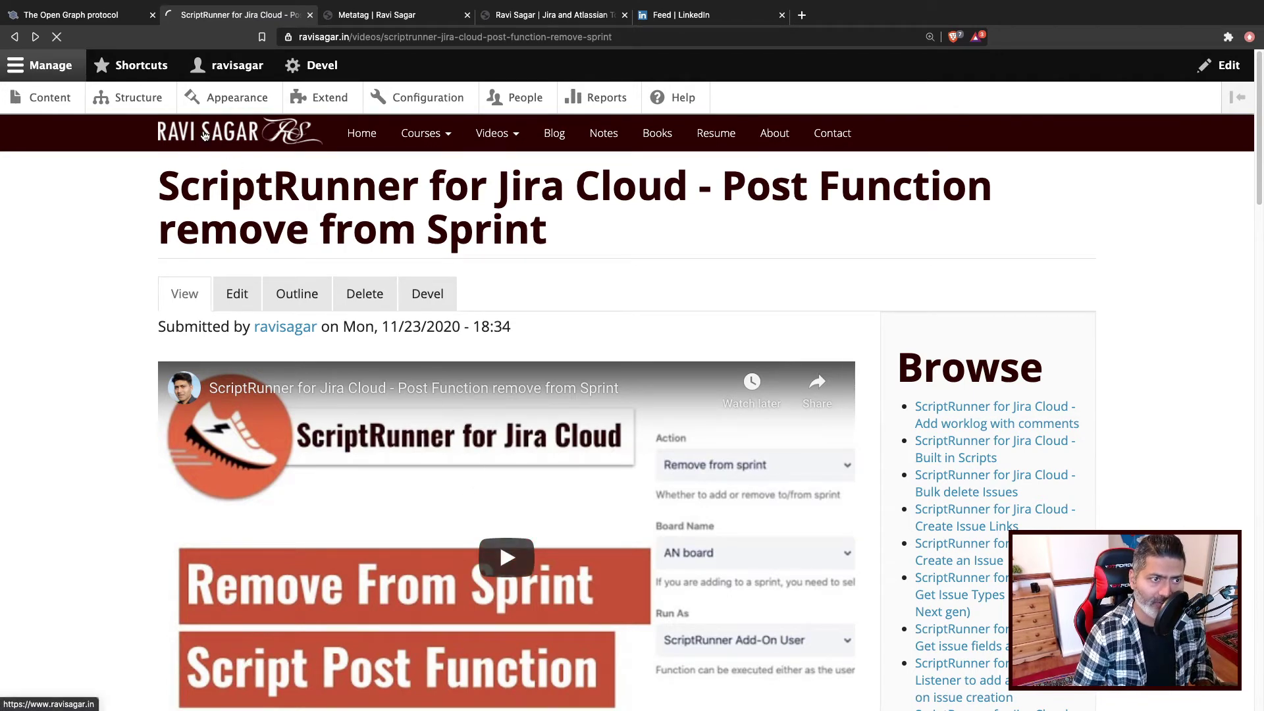
pyautogui.scroll(-10, 315, 344)
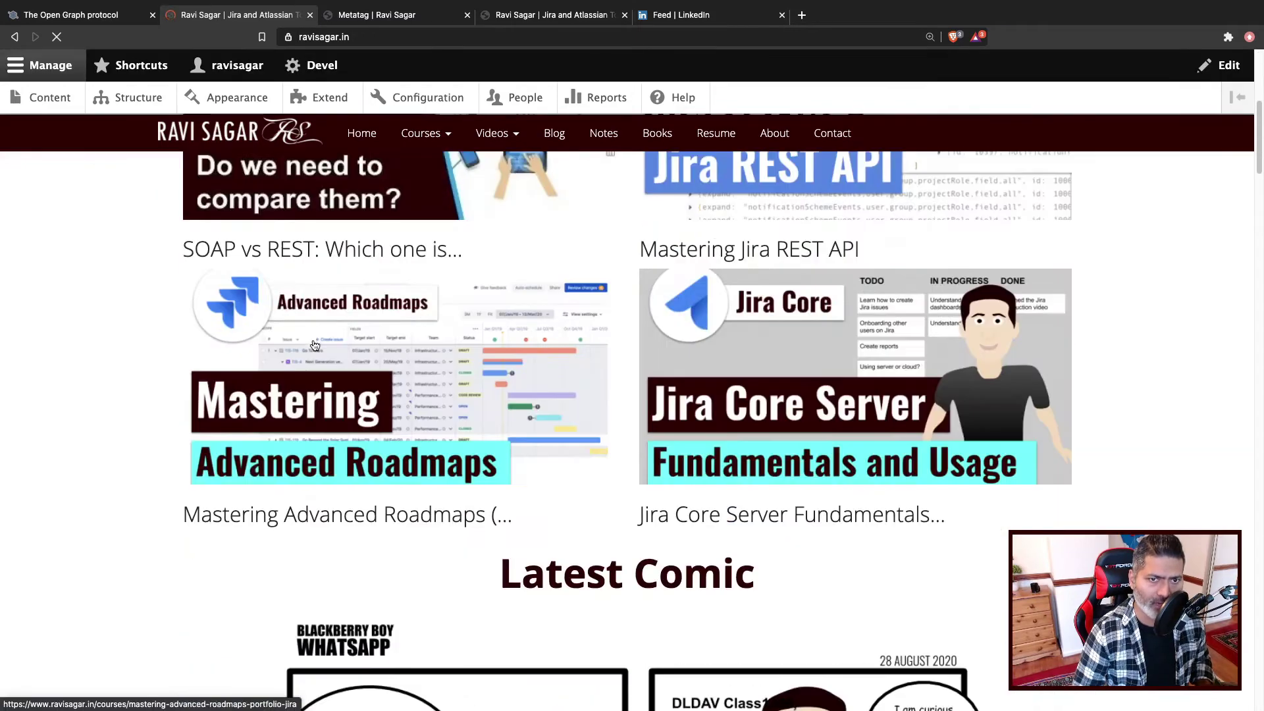
pyautogui.scroll(-15, 314, 345)
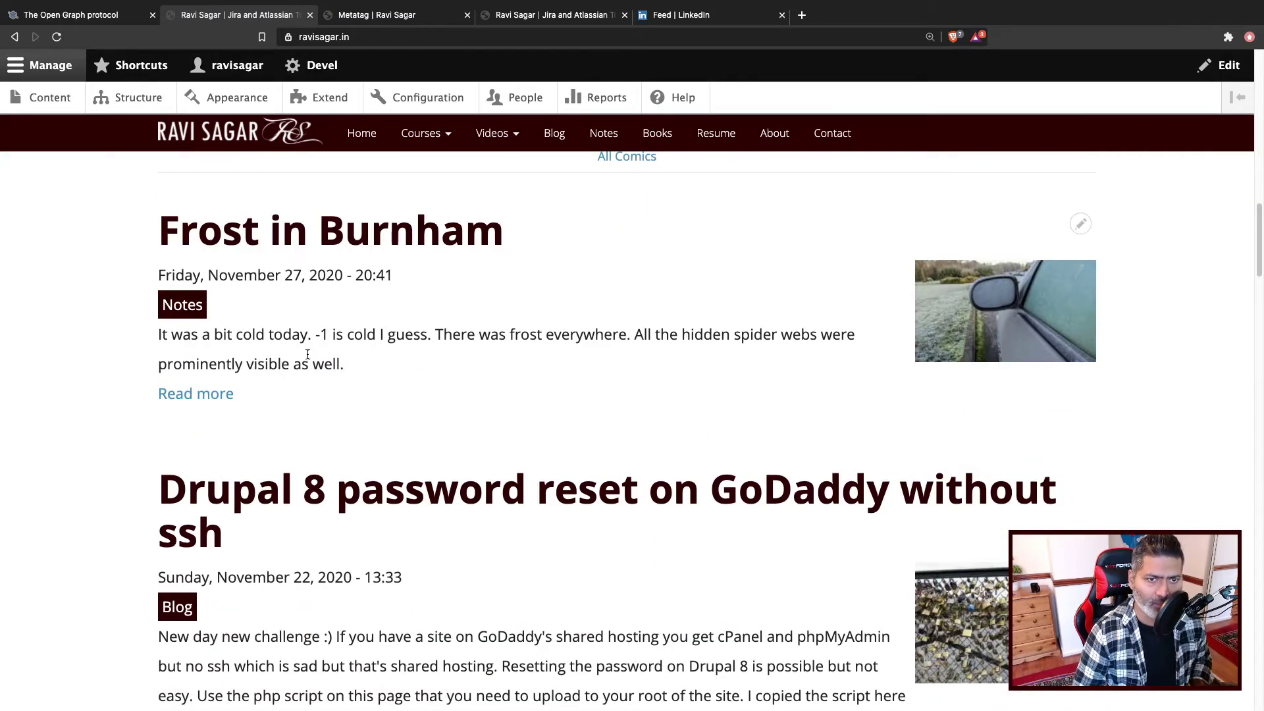
pyautogui.click(498, 485)
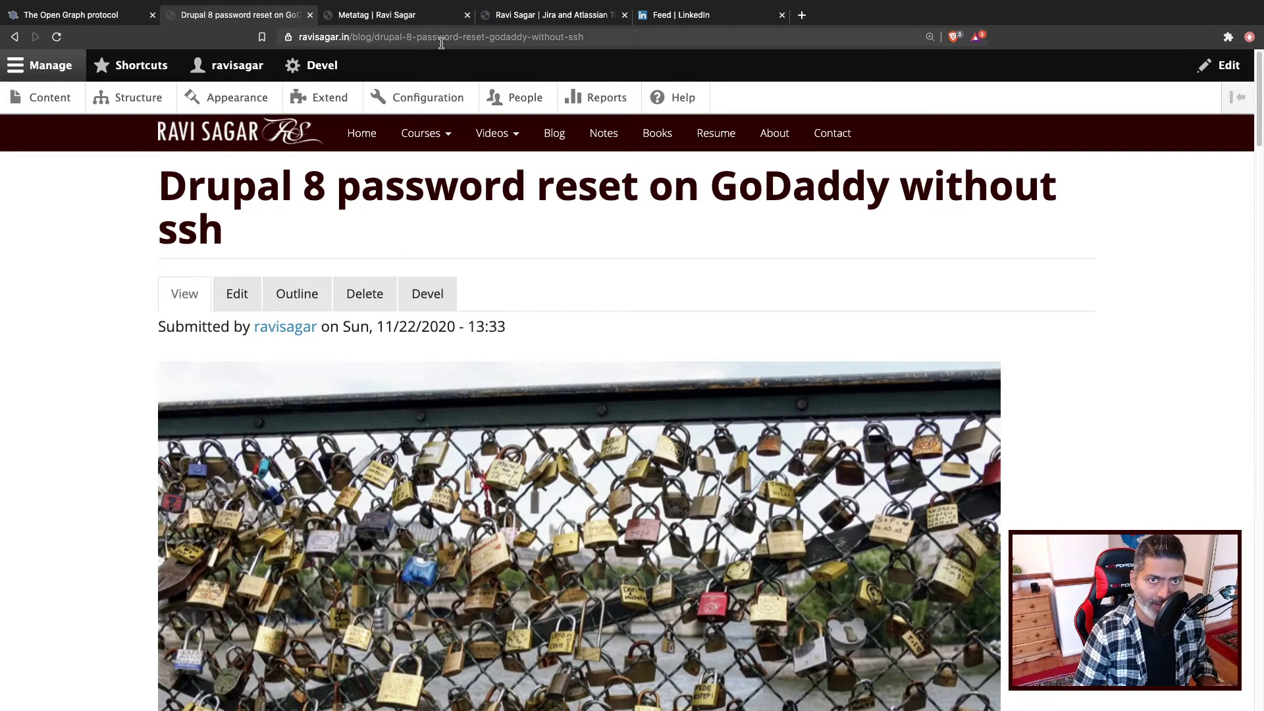
# Copy the blog post's link, preview its card in a new LinkedIn post, and discard the draft
pyautogui.click(441, 39)
pyautogui.rightClick(441, 41)
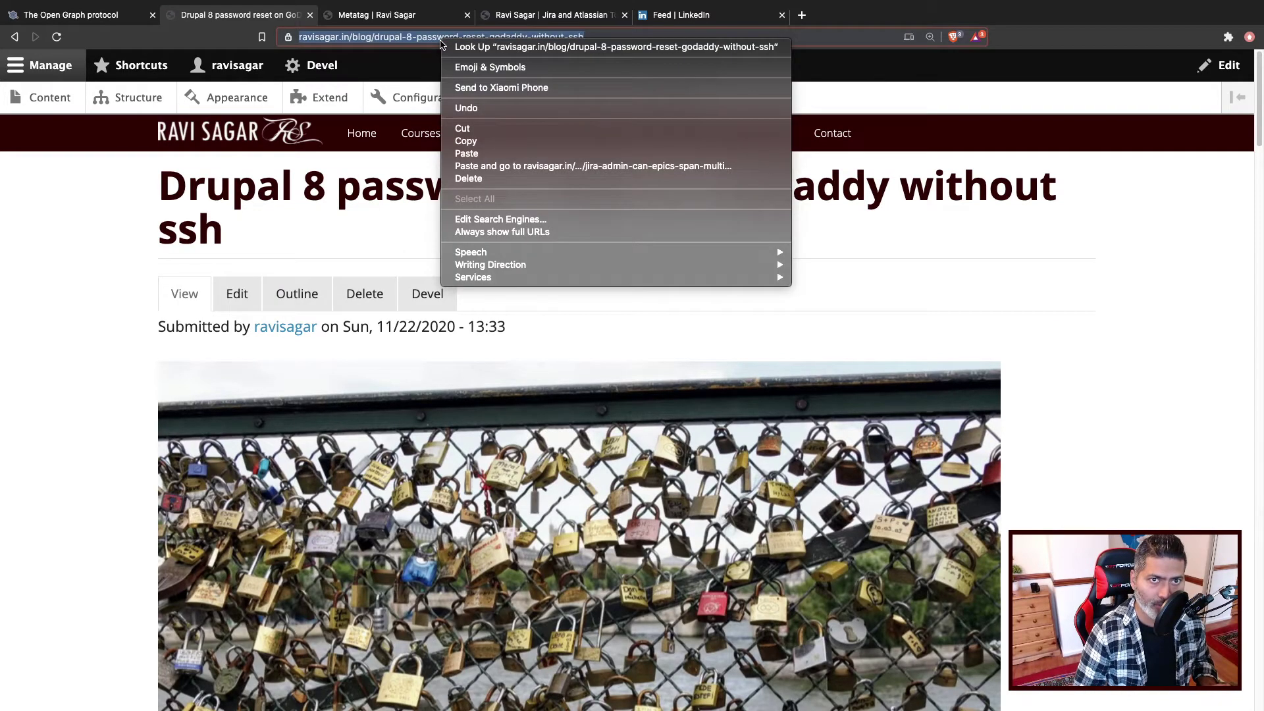
pyautogui.click(465, 141)
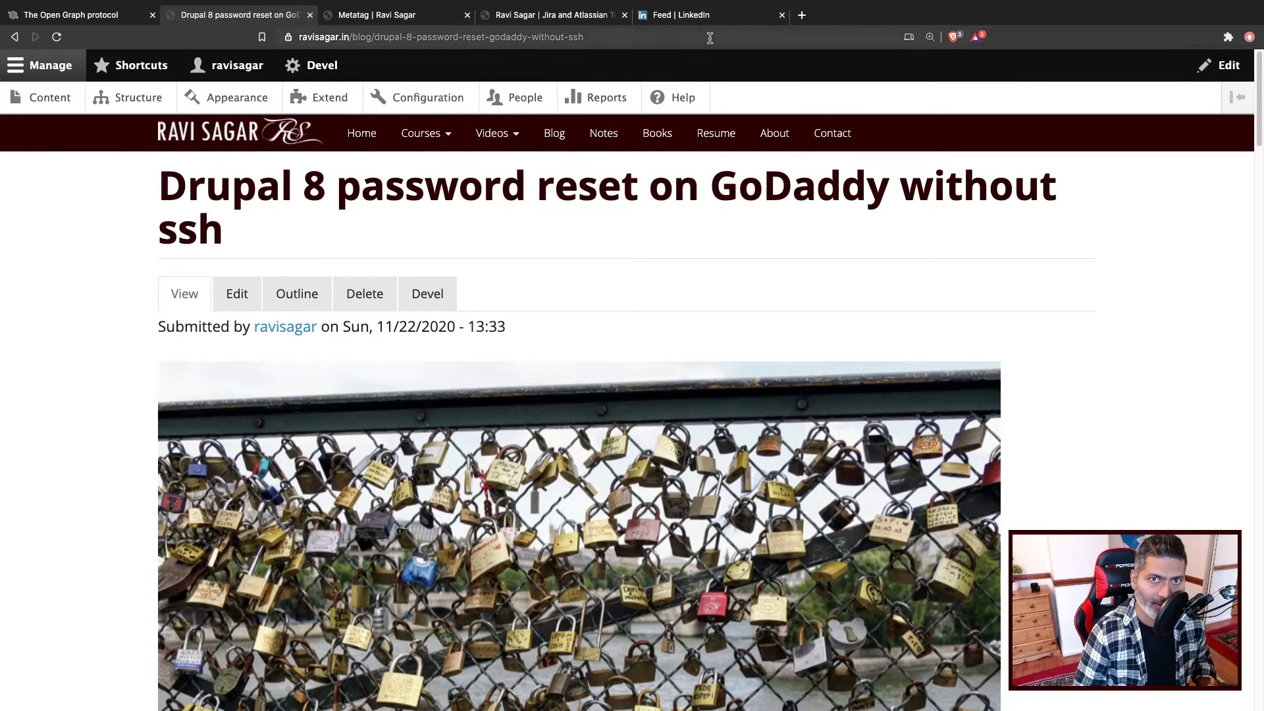
pyautogui.click(706, 16)
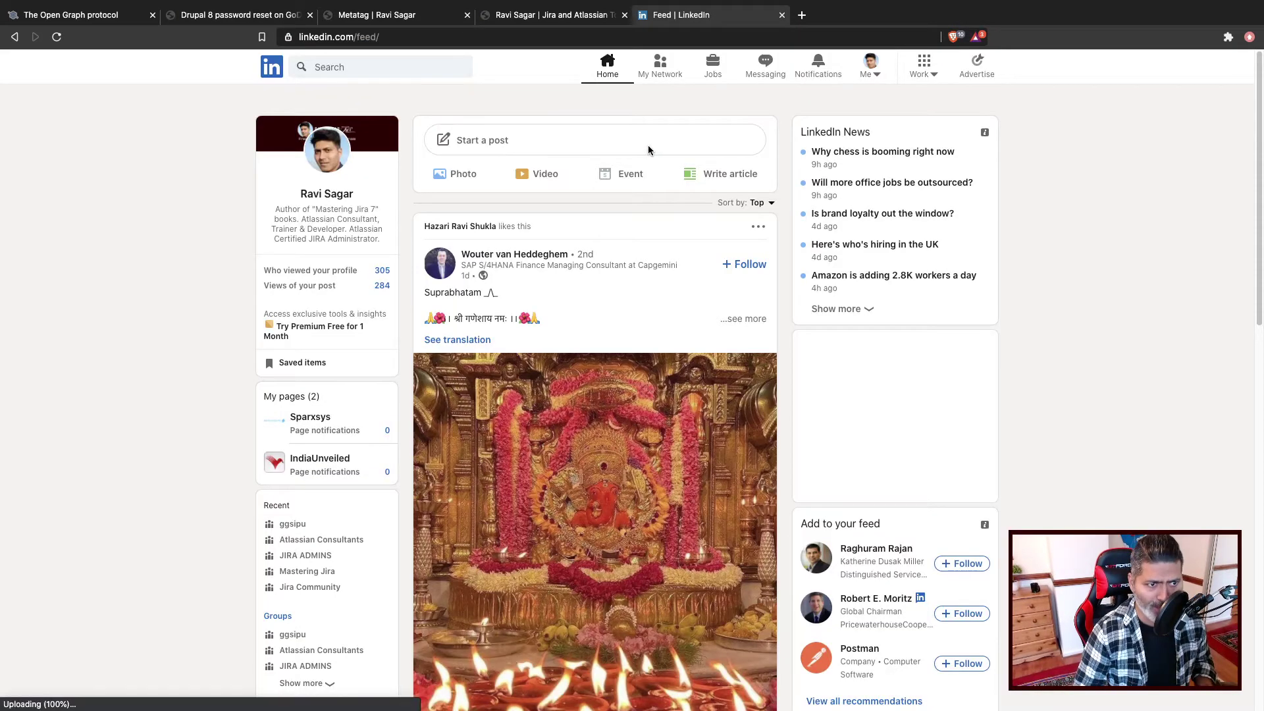
pyautogui.click(589, 135)
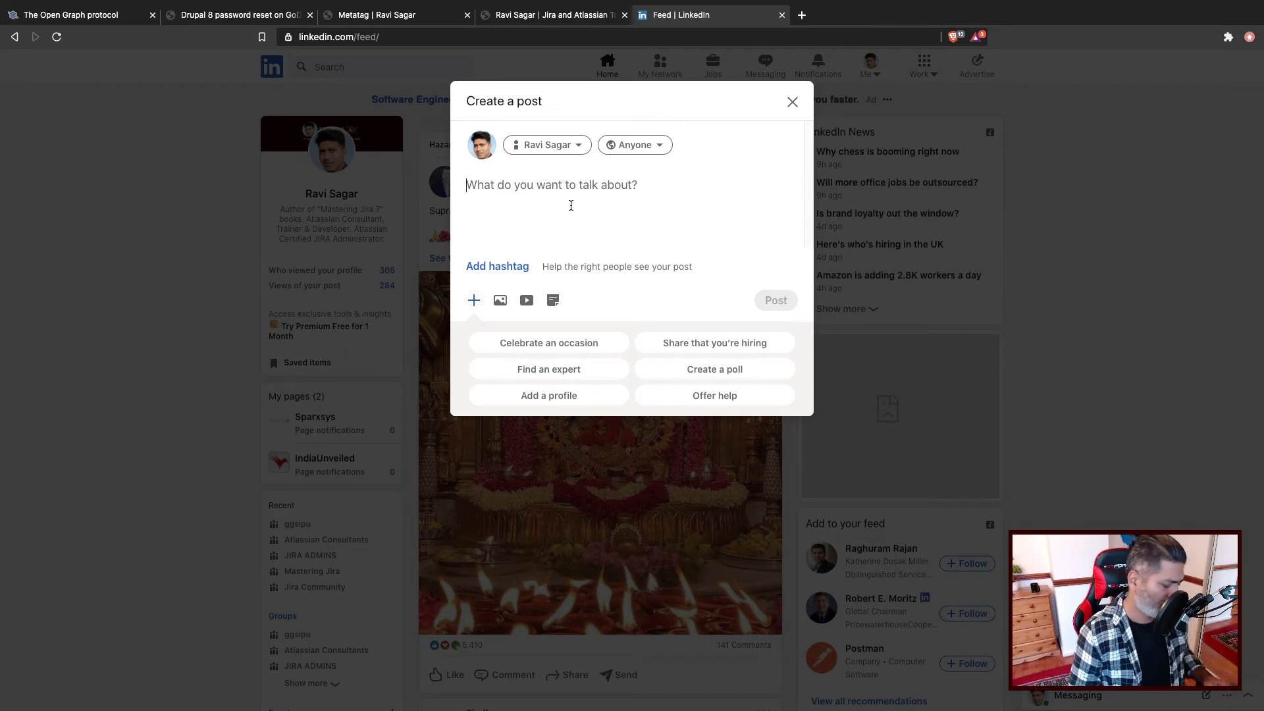
pyautogui.hotkey('ctrl', 'v')
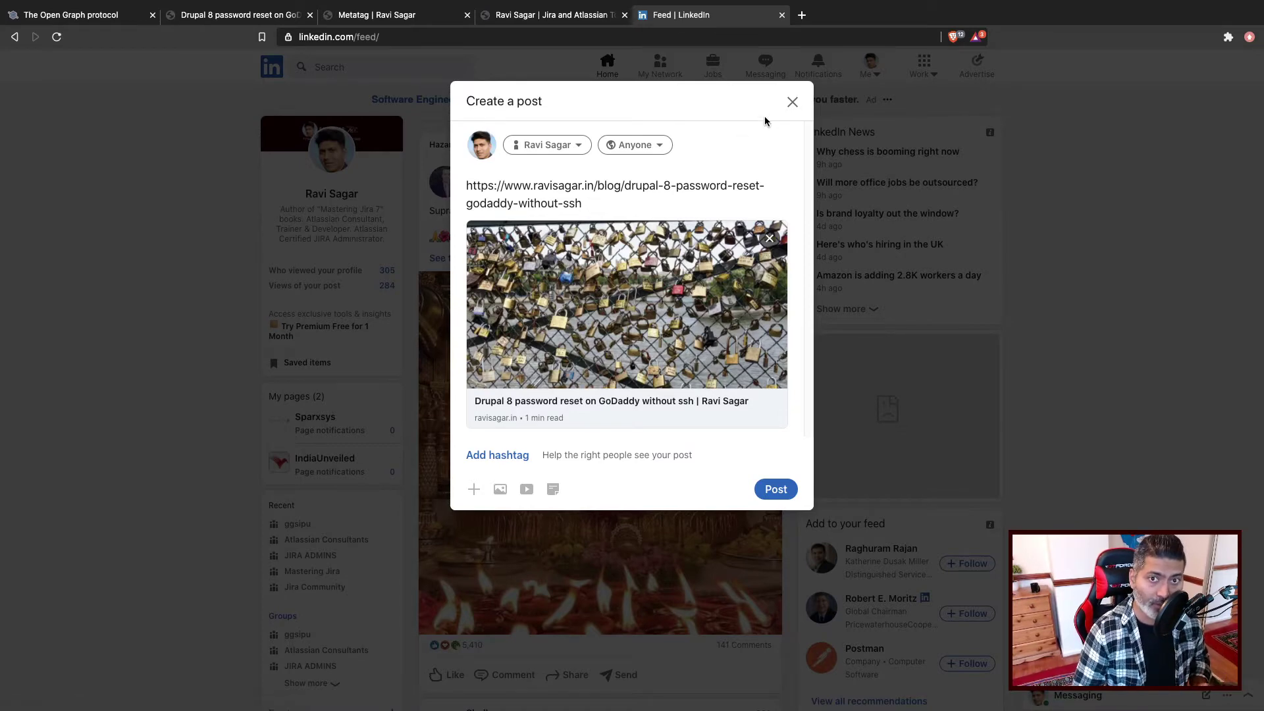
pyautogui.click(792, 102)
pyautogui.click(703, 321)
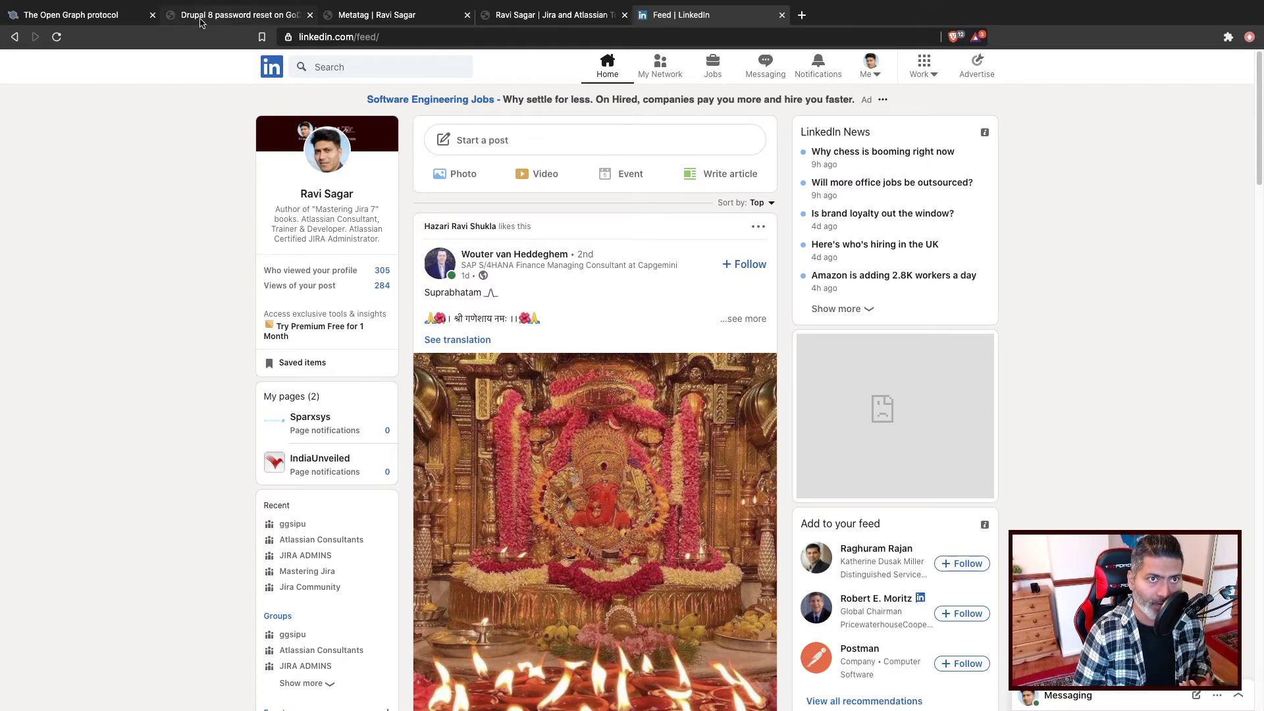
# Return to the Drupal site and open the page listing all videos
pyautogui.click(256, 15)
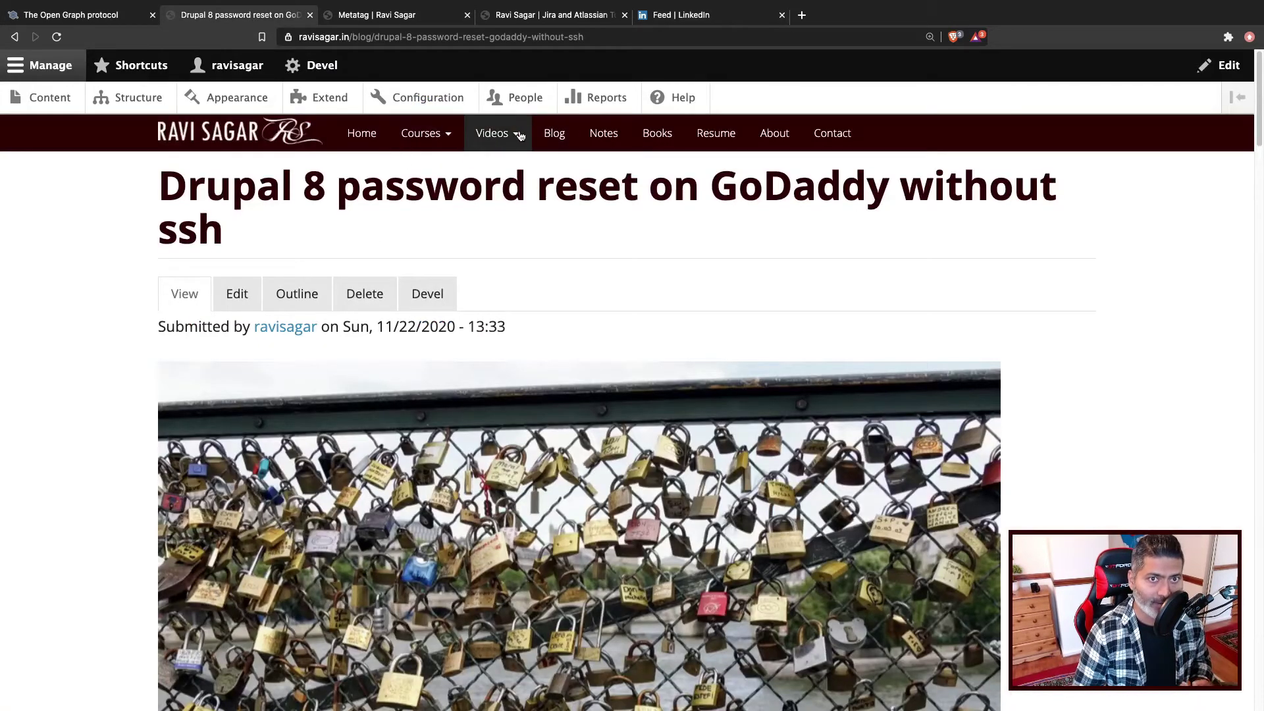
pyautogui.moveTo(517, 136)
pyautogui.click(534, 270)
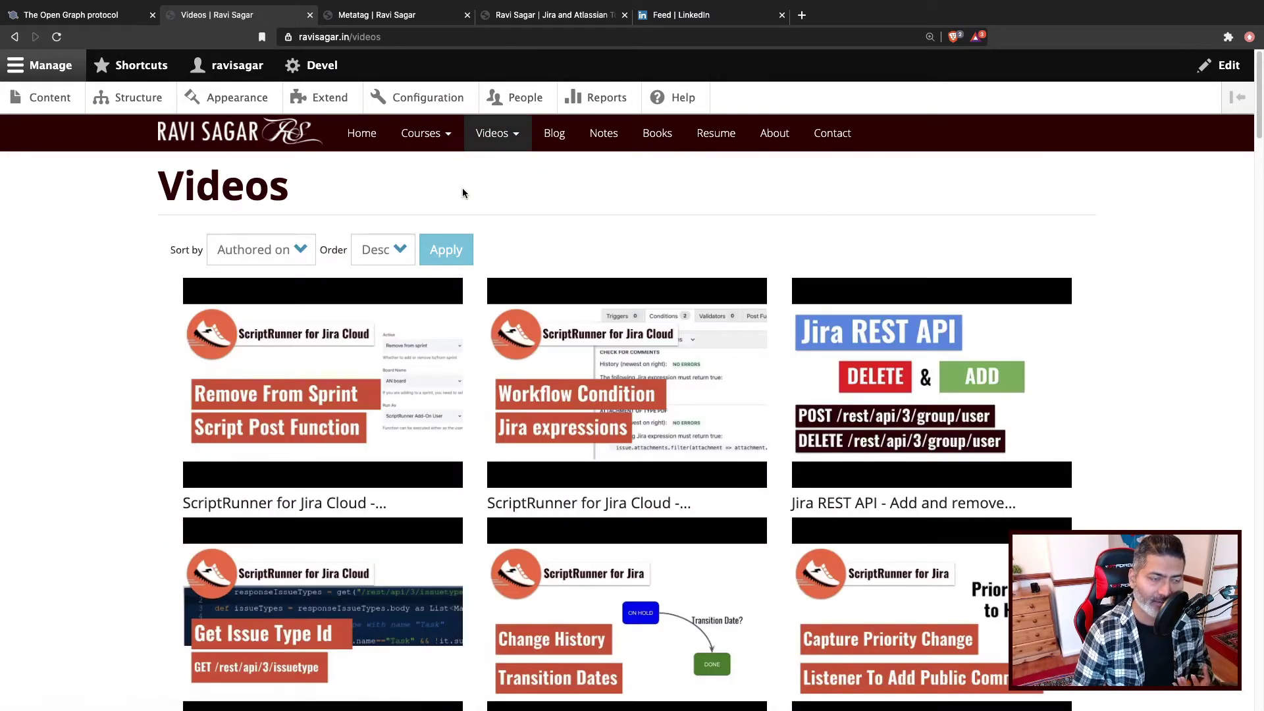
# Open the "Mastering Advanced Roadmaps (Portfolio for Jira)" course and examine its image, description and list of course videos
pyautogui.moveTo(451, 136)
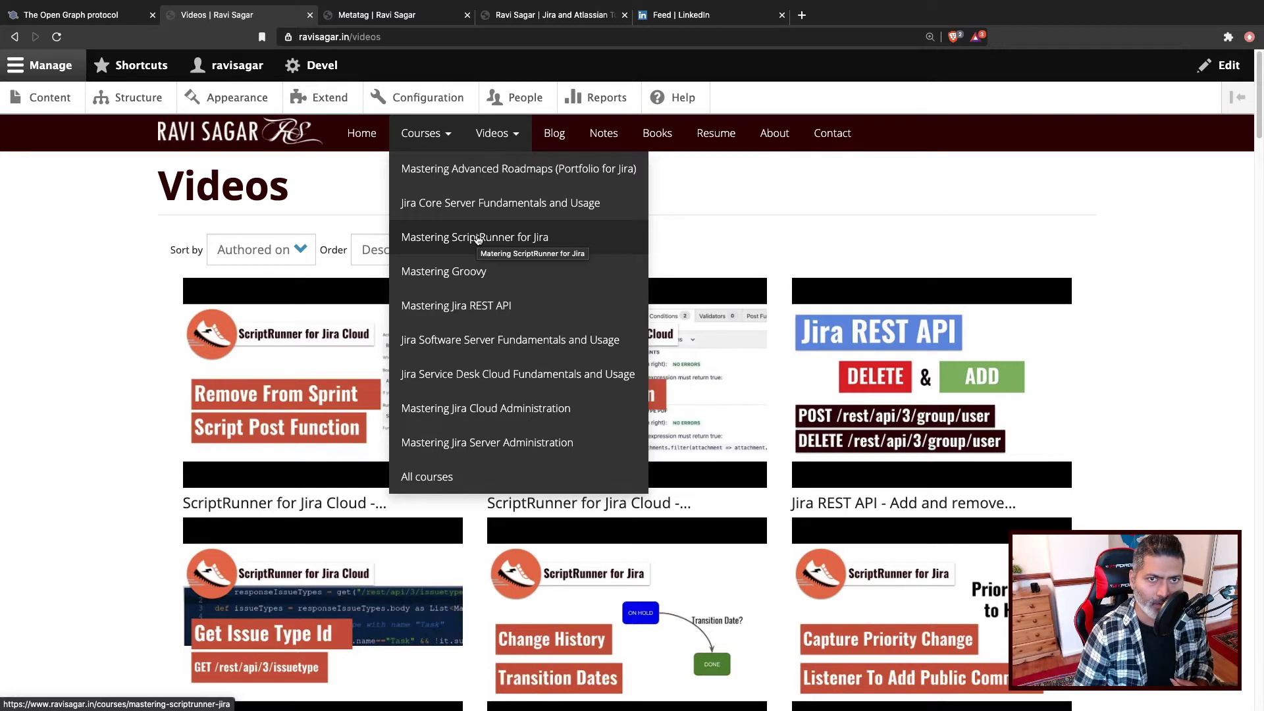
pyautogui.click(476, 170)
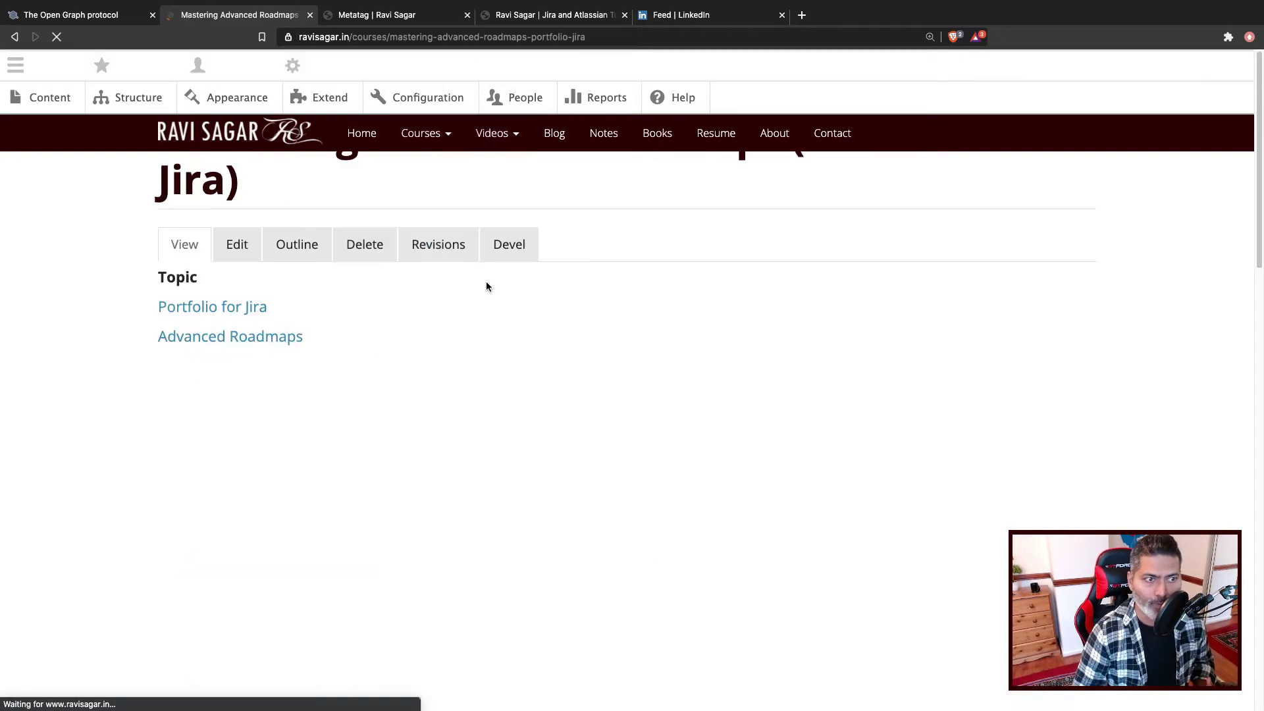
pyautogui.scroll(-2, 309, 389)
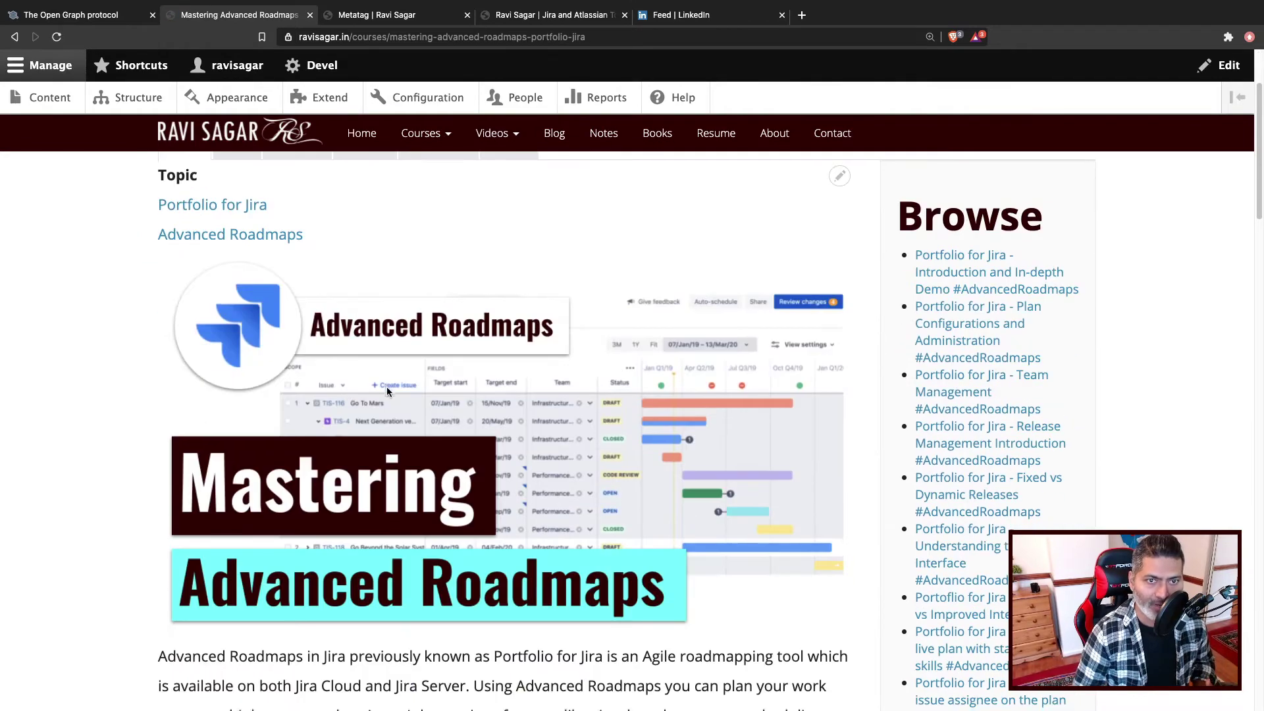
pyautogui.scroll(-8, 387, 390)
pyautogui.scroll(-8, 387, 392)
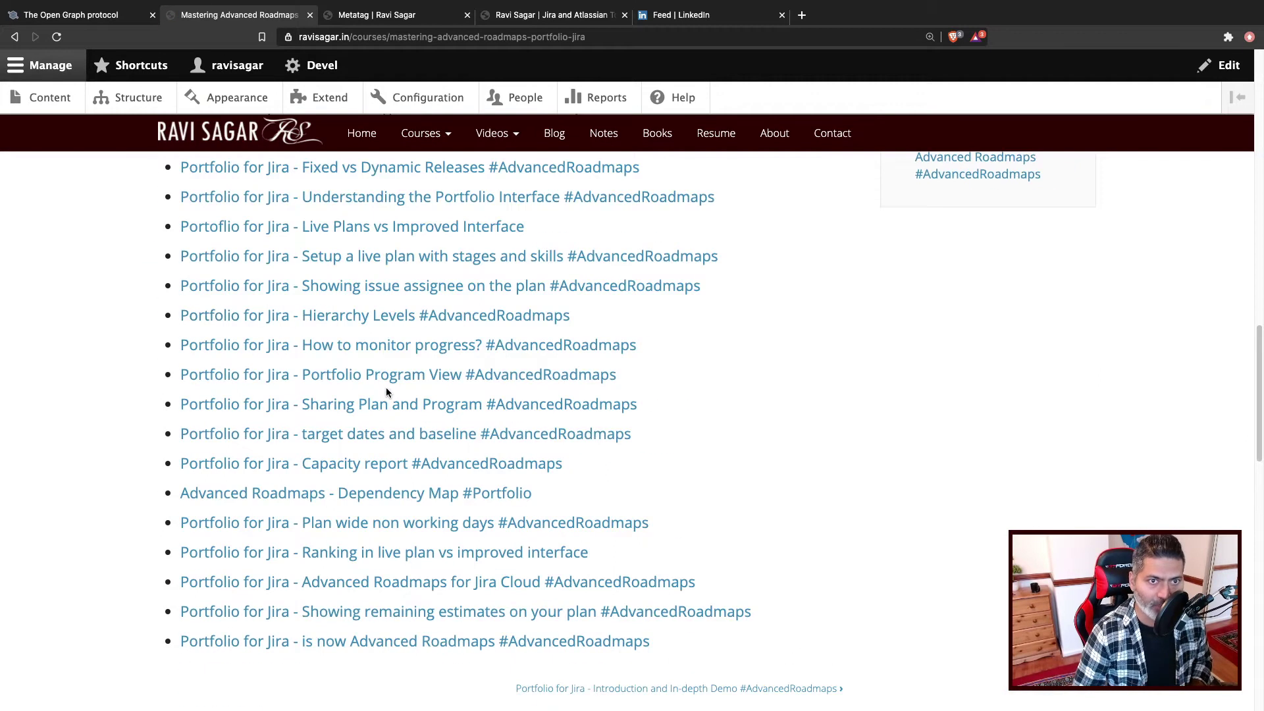
pyautogui.scroll(3, 386, 392)
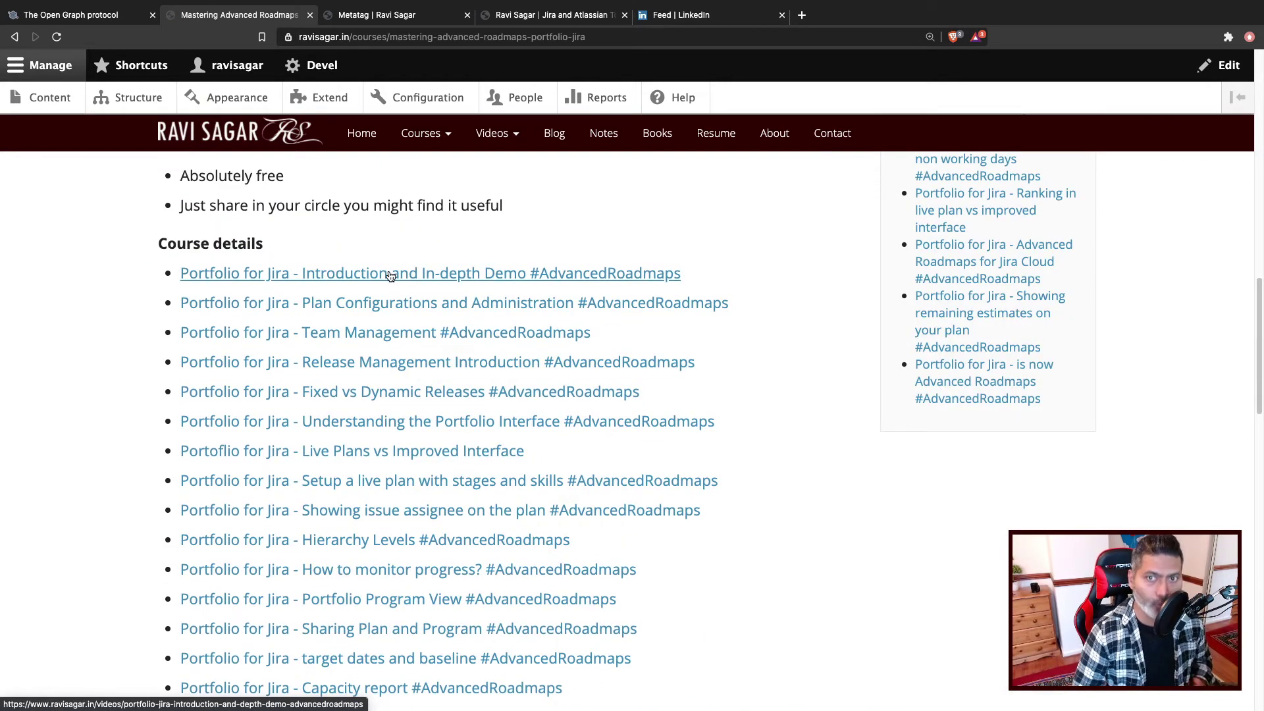
pyautogui.scroll(-5, 760, 494)
pyautogui.scroll(6, 661, 503)
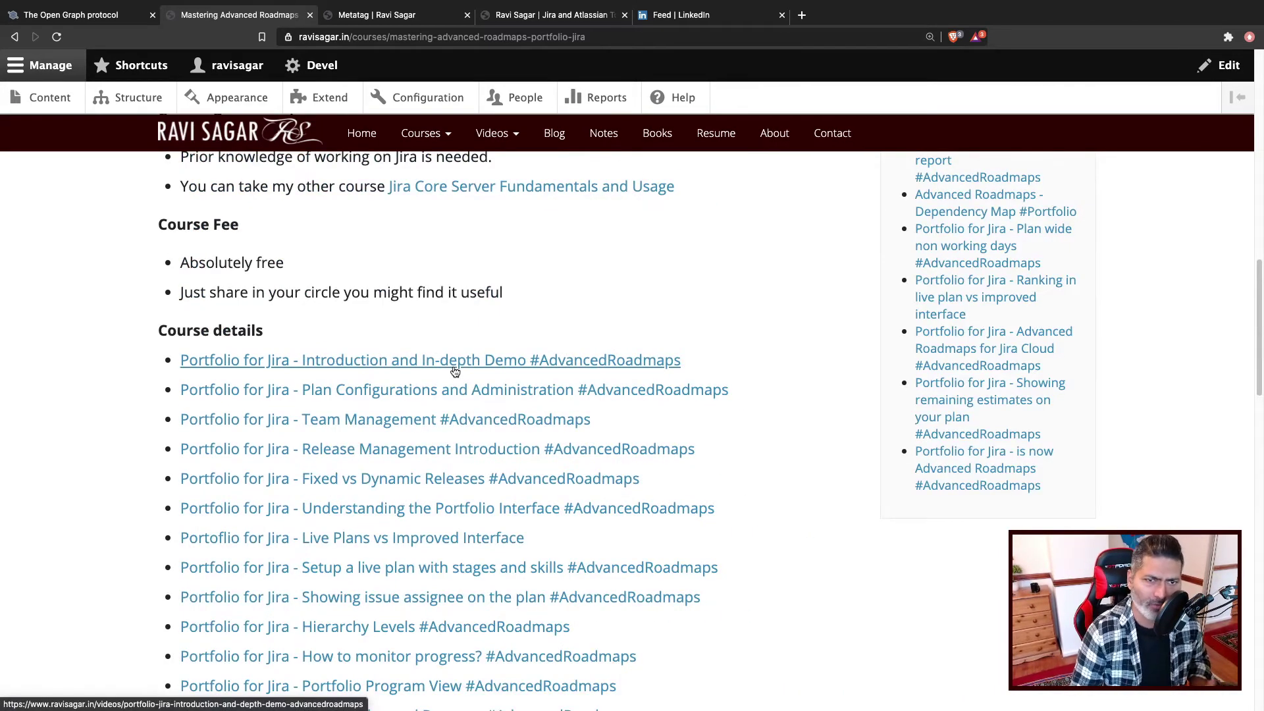
# Open the course's "Portfolio for Jira - Introduction and In-depth Demo #AdvancedRoadmaps" video page and examine its content and course navigation links
pyautogui.click(425, 370)
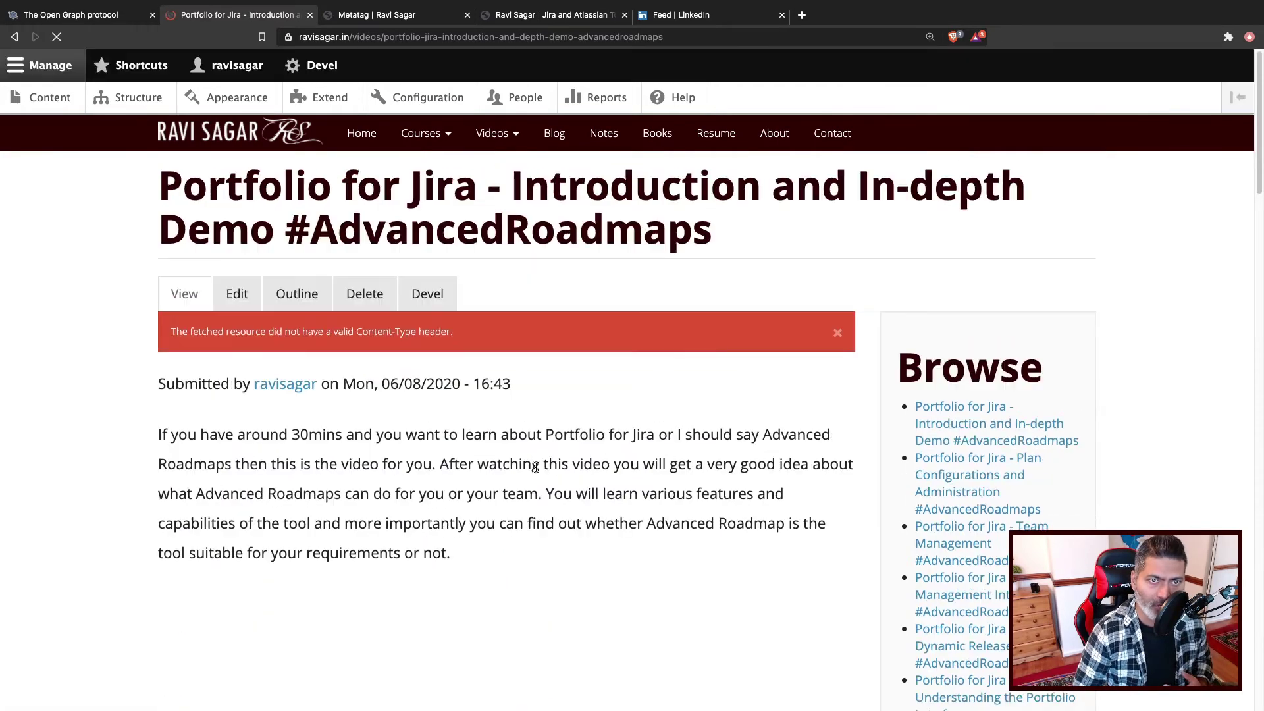
pyautogui.scroll(-8, 536, 467)
pyautogui.scroll(-15, 536, 468)
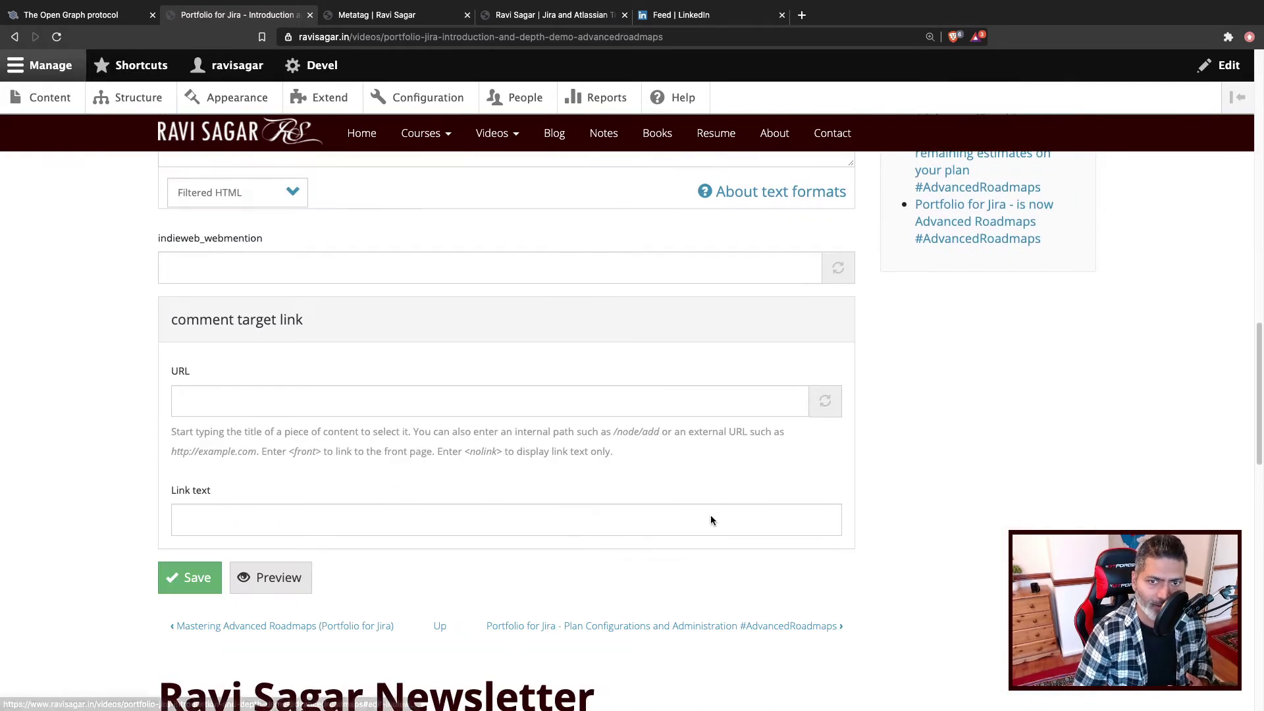
pyautogui.scroll(4, 718, 378)
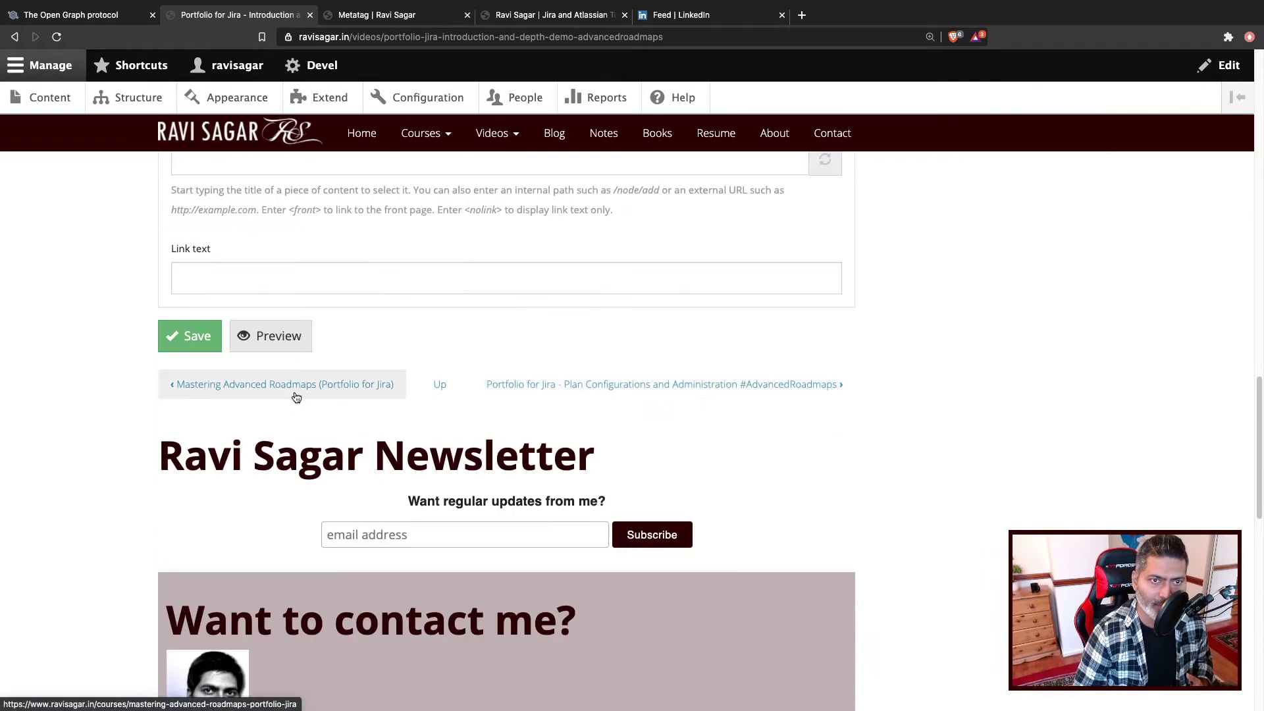
pyautogui.scroll(15, 615, 398)
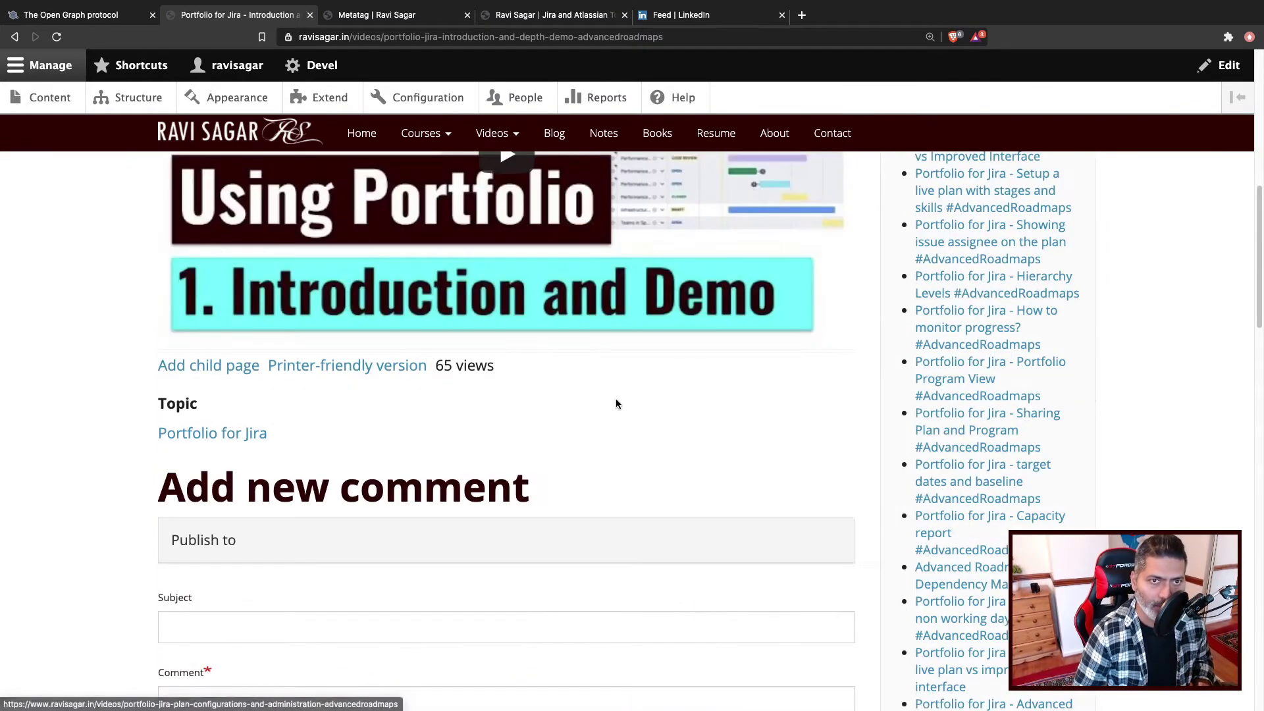
pyautogui.scroll(2, 592, 388)
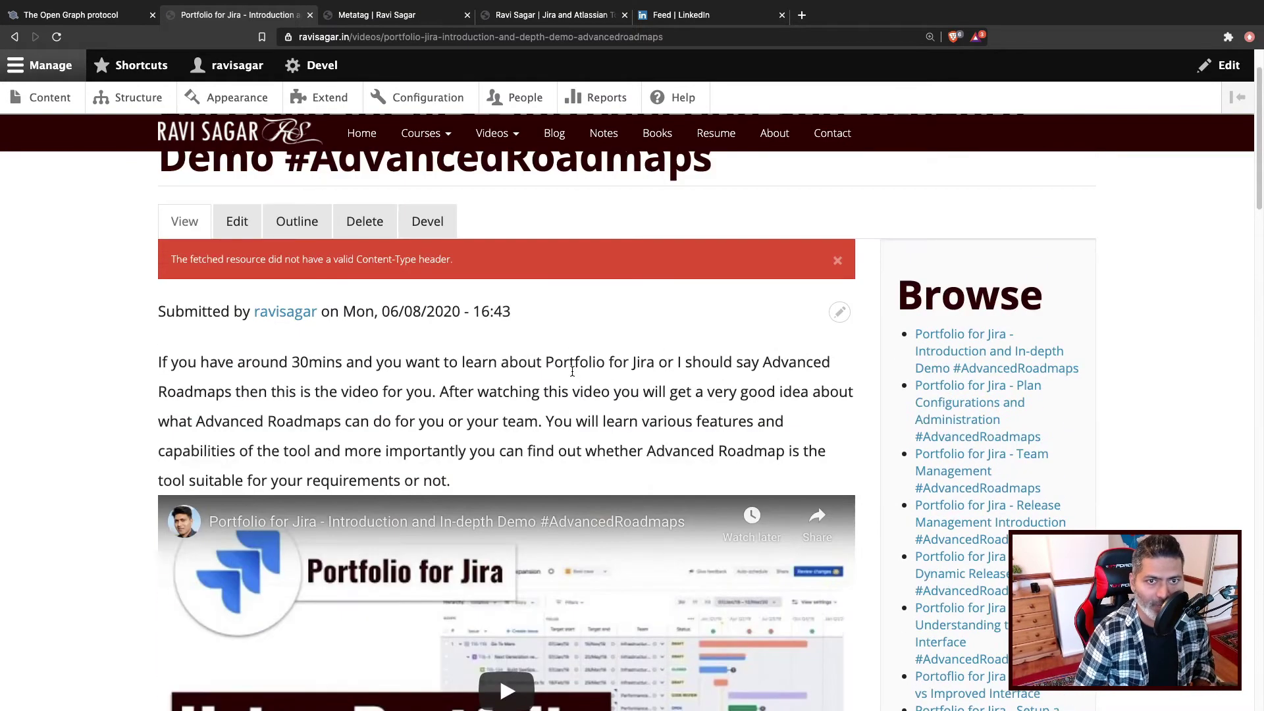
pyautogui.scroll(-1, 573, 372)
pyautogui.scroll(-2, 572, 373)
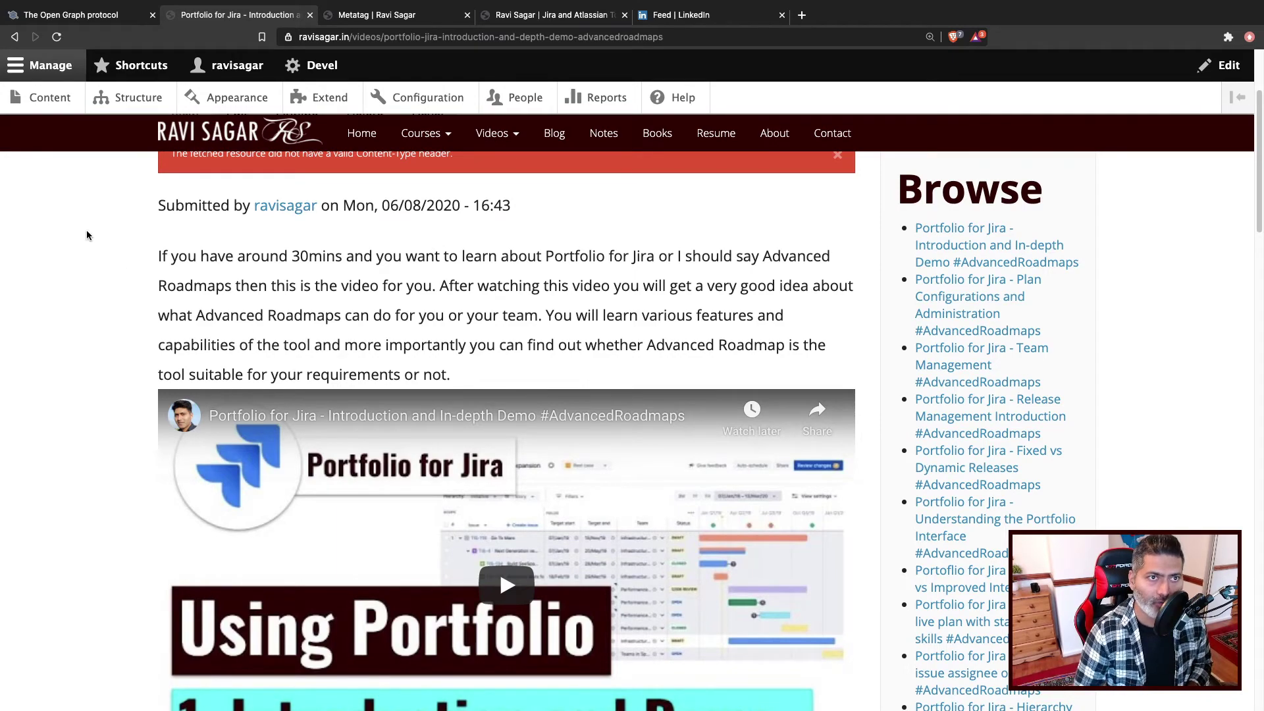
# Go back to the course page, review its details, and reopen the "Introduction and In-depth Demo" video from the course list
pyautogui.click(14, 40)
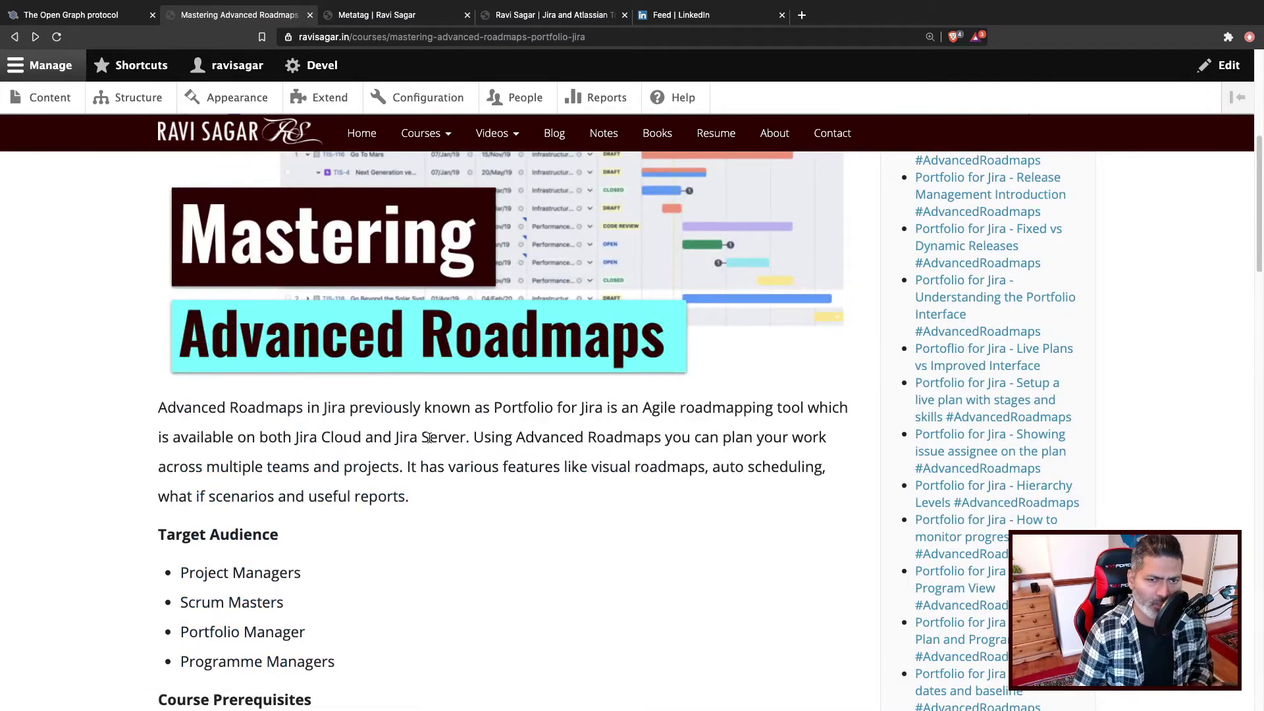
pyautogui.scroll(-3, 433, 429)
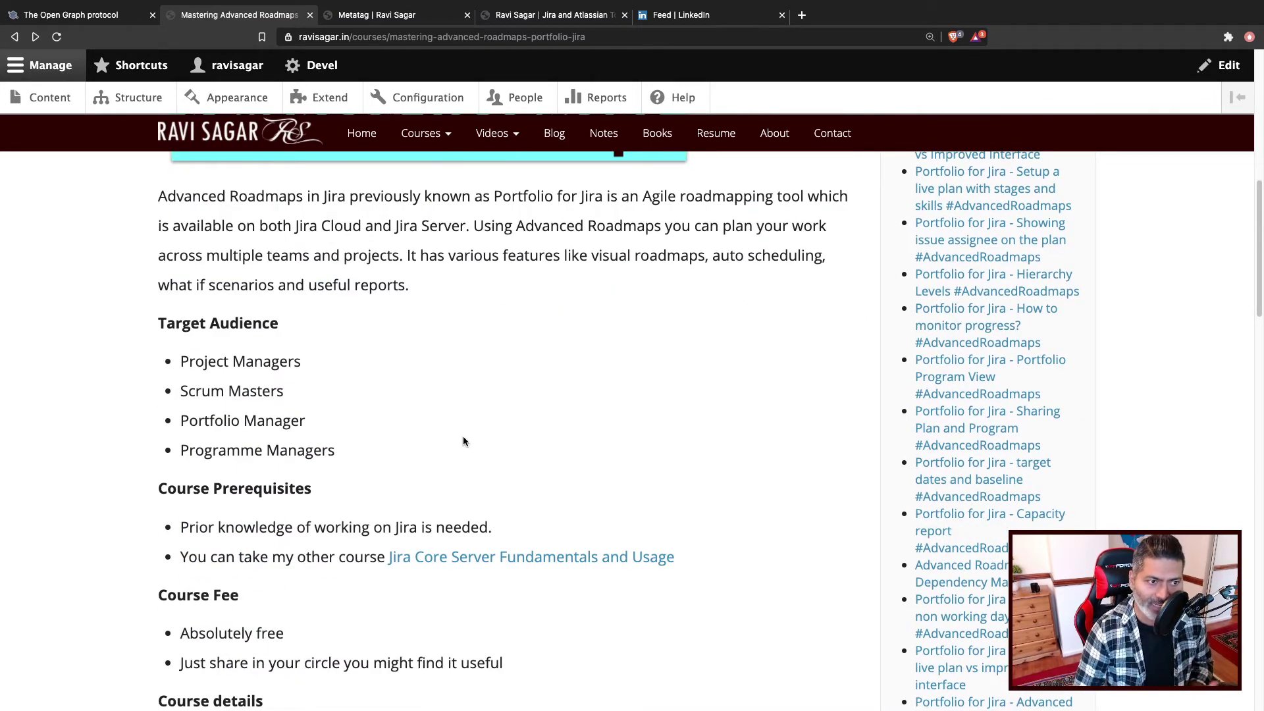
pyautogui.scroll(-6, 464, 439)
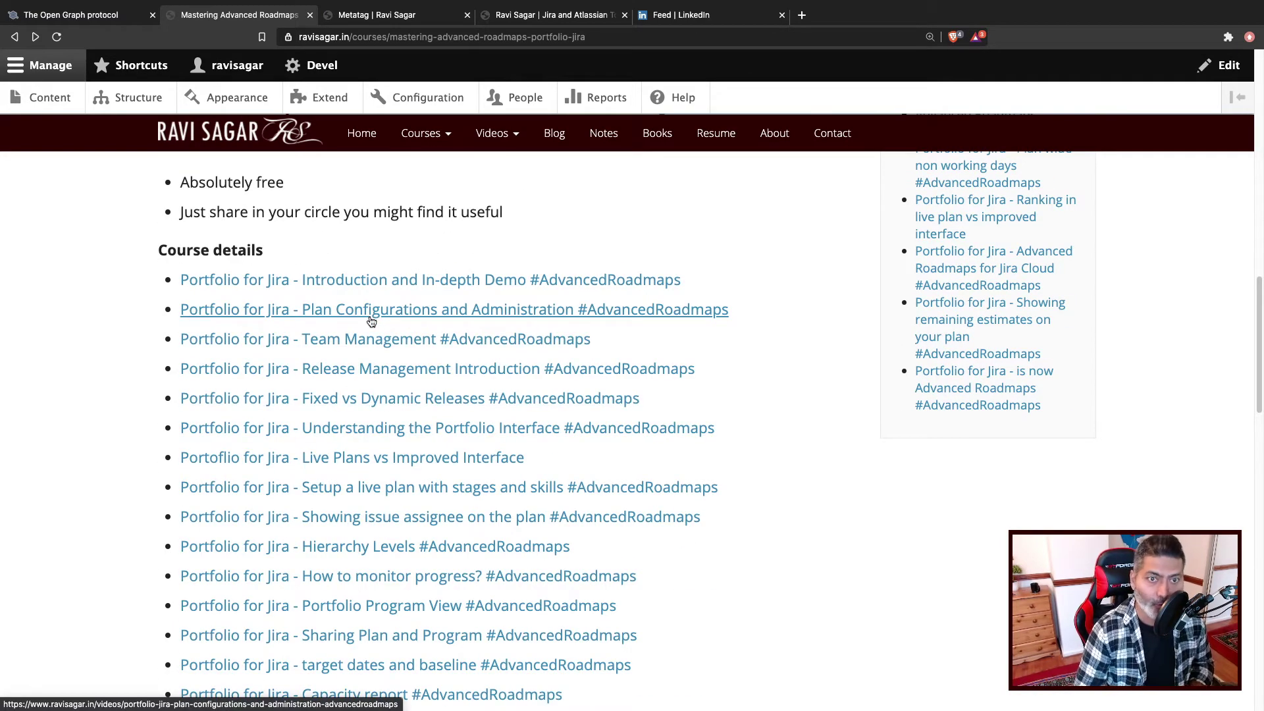
pyautogui.click(435, 282)
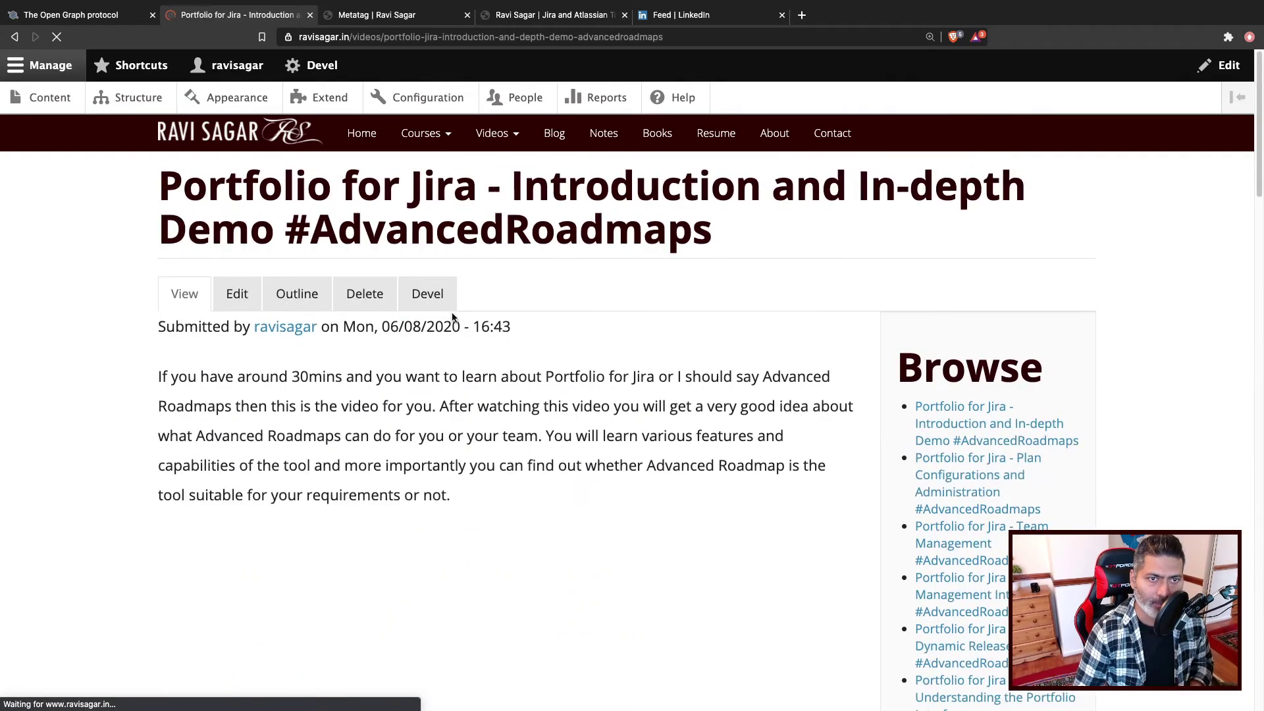
pyautogui.scroll(-3, 452, 318)
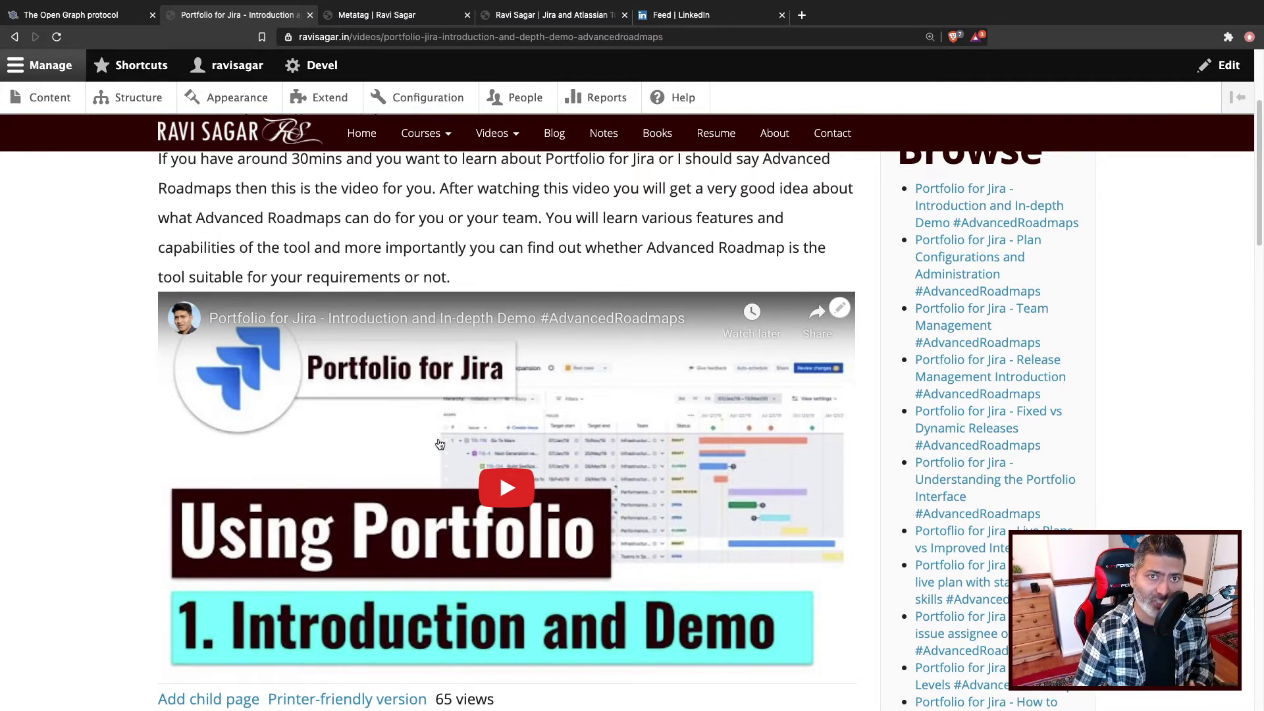
# Copy the video page's link, preview its card in a new LinkedIn post, and discard the draft
pyautogui.click(397, 38)
pyautogui.hotkey('ctrl', 'c')
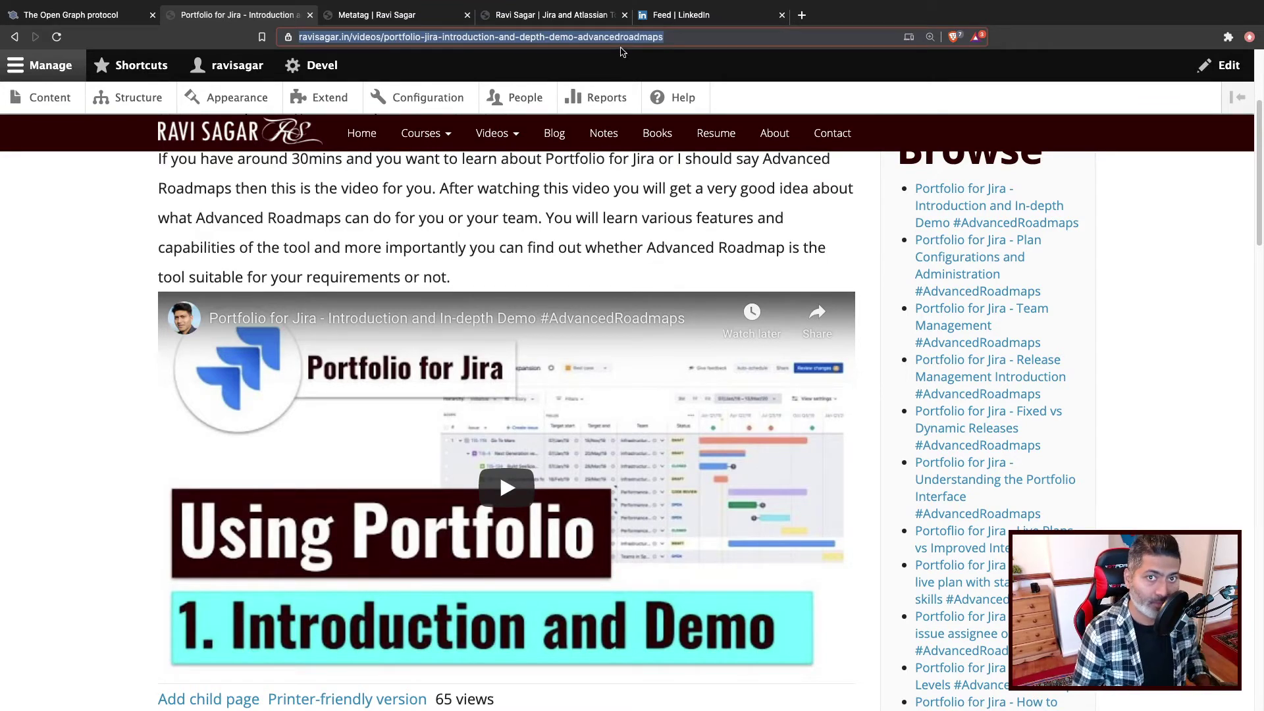
pyautogui.click(665, 19)
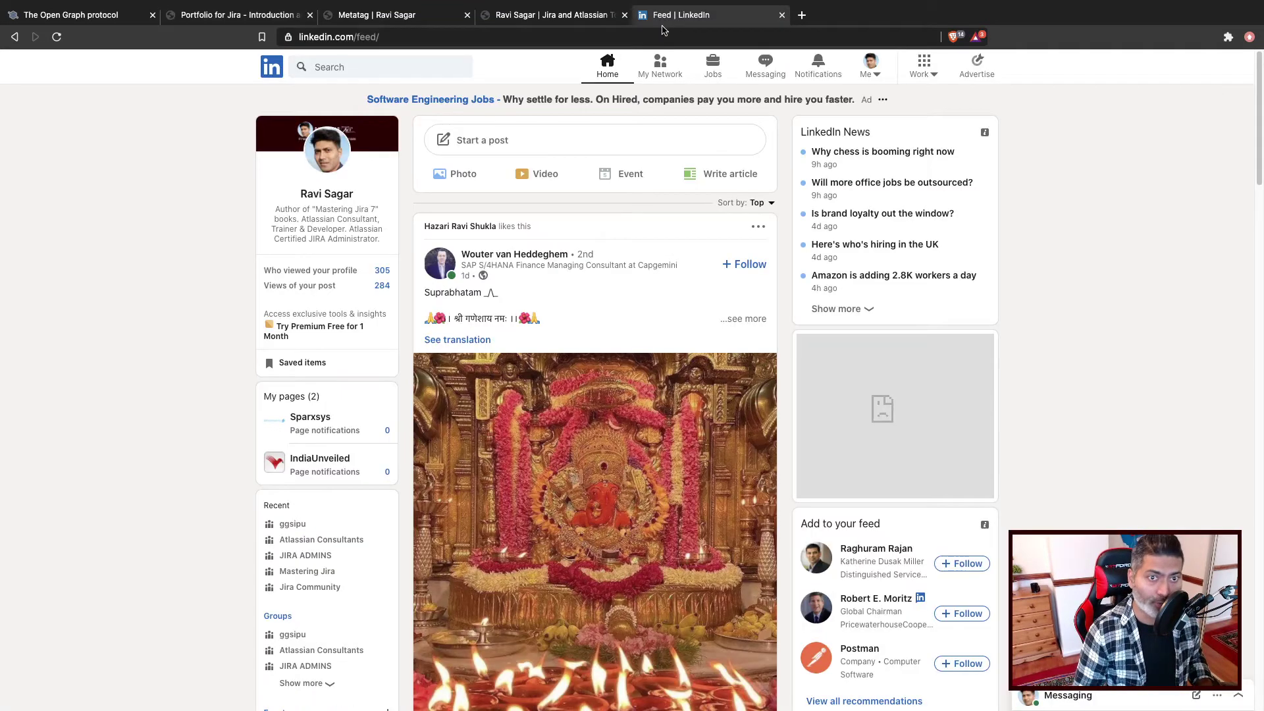
pyautogui.click(595, 146)
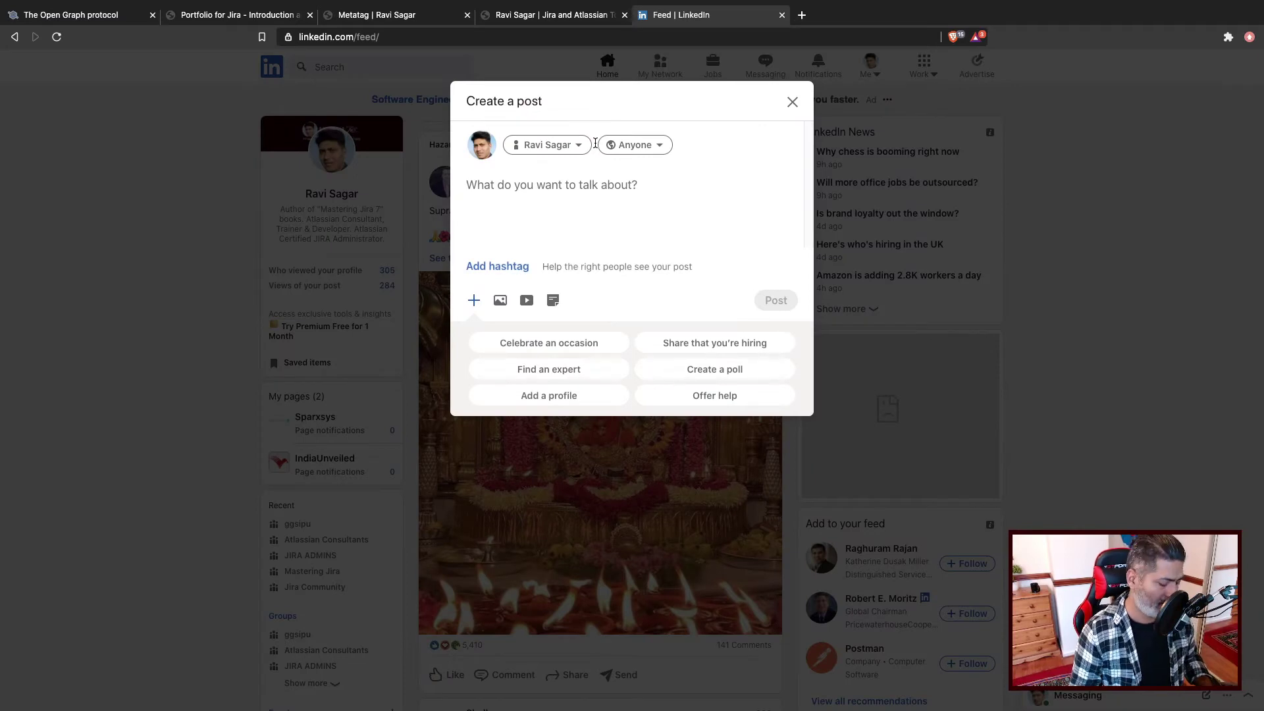
pyautogui.hotkey('ctrl', 'v')
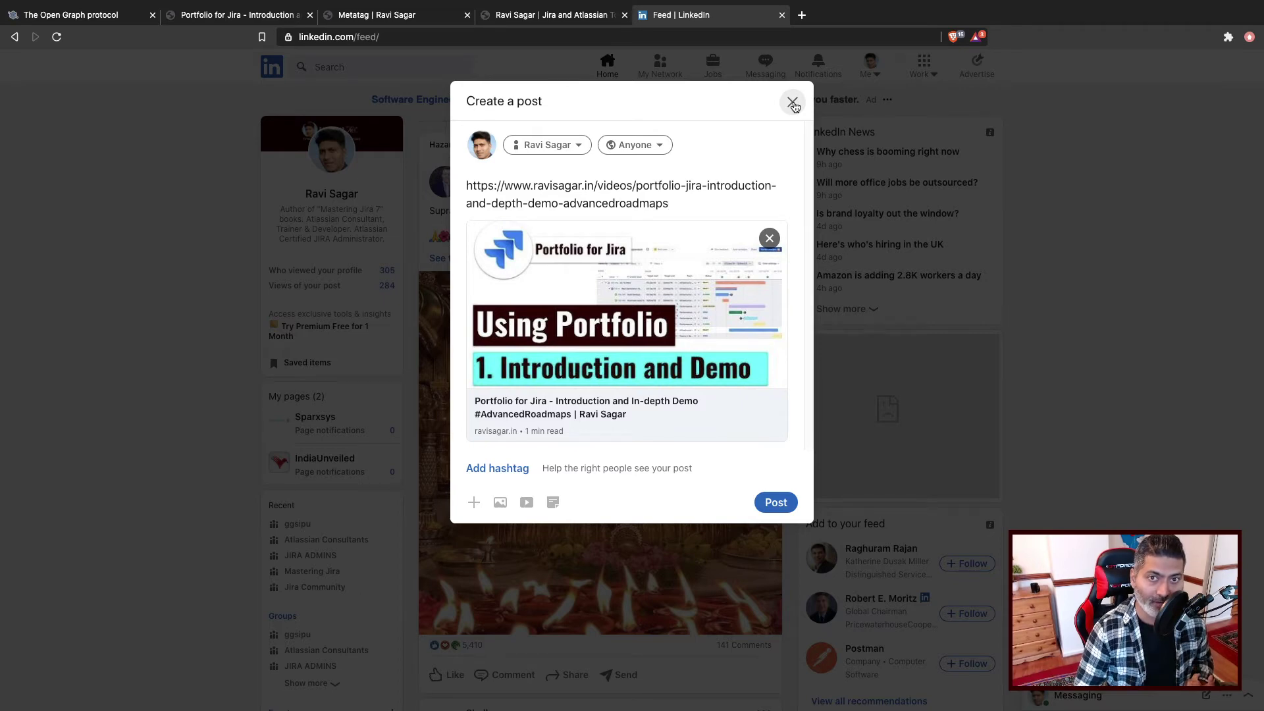
pyautogui.click(793, 103)
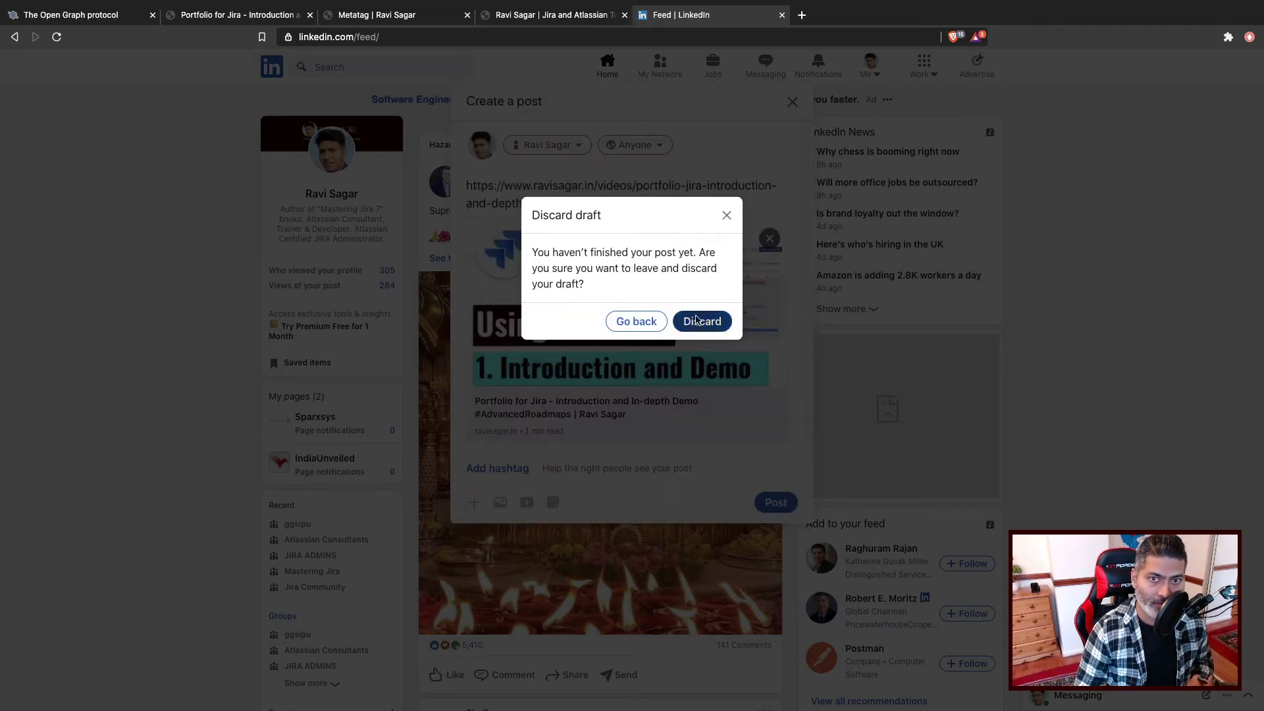
pyautogui.click(699, 320)
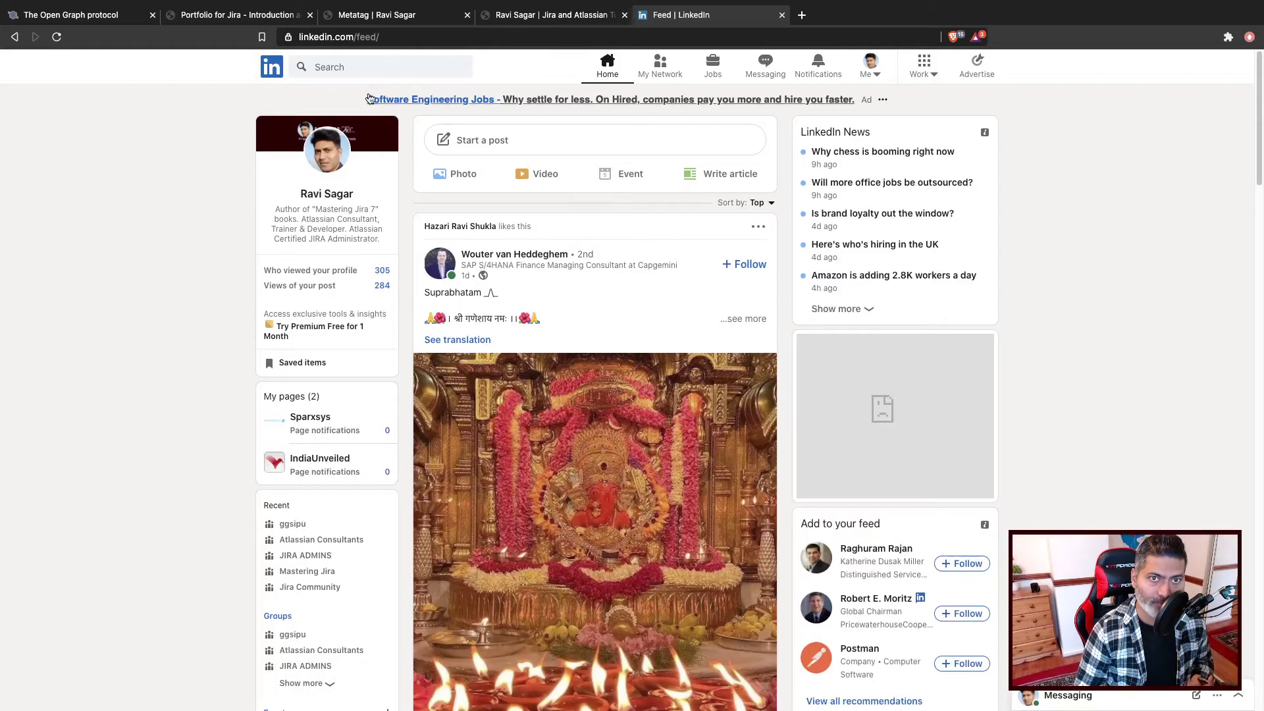
# Open the Metatag defaults for "Content: Videos" for editing and review the basic, advanced and Open Graph fields
pyautogui.click(398, 16)
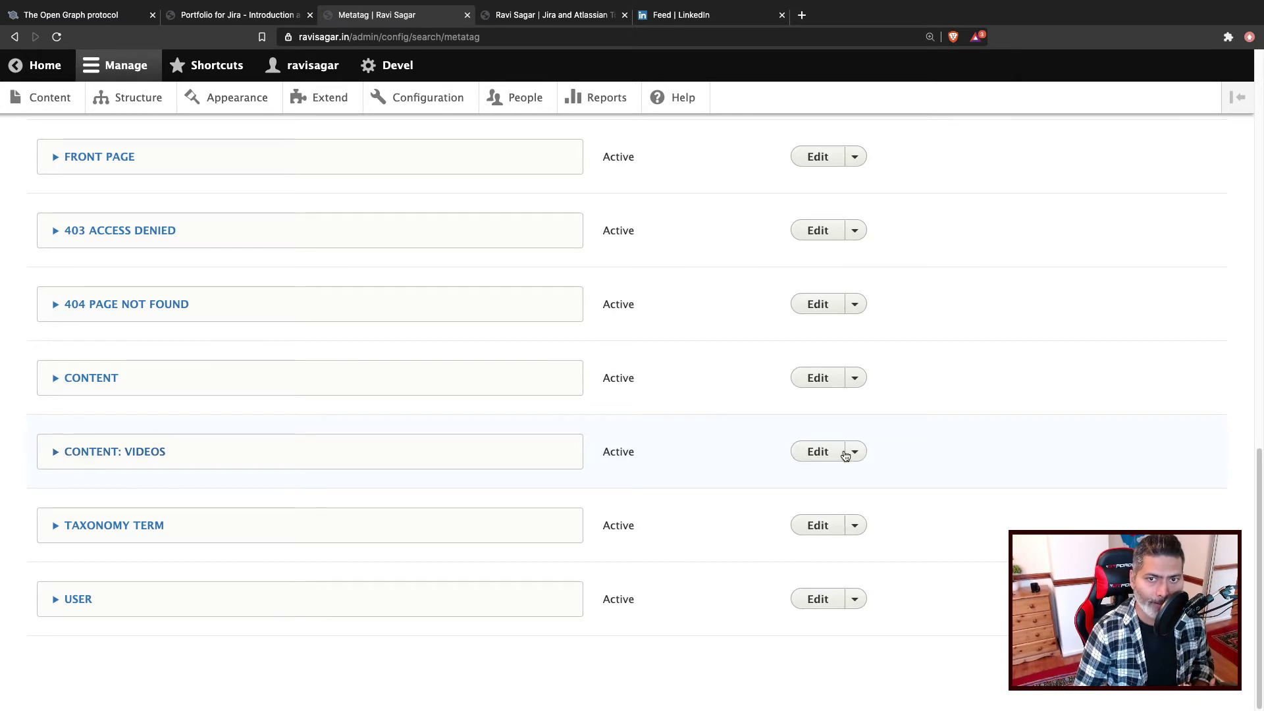
pyautogui.click(825, 451)
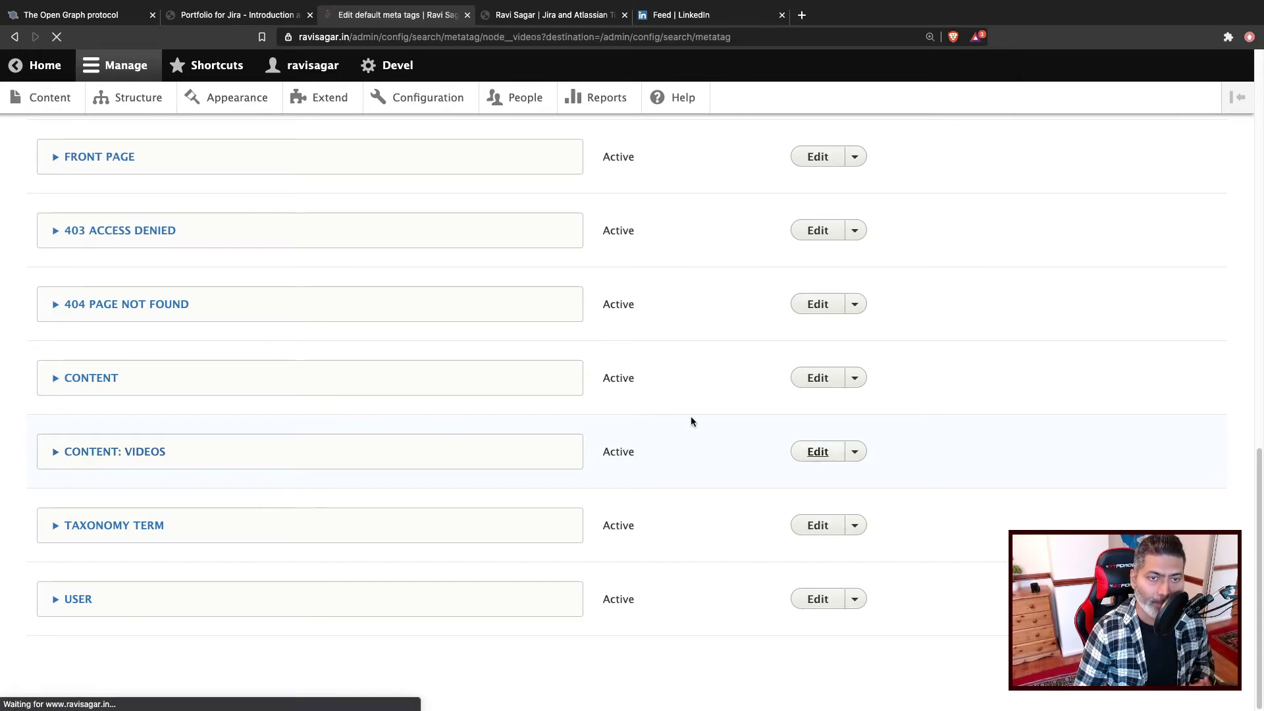
pyautogui.scroll(-15, 440, 404)
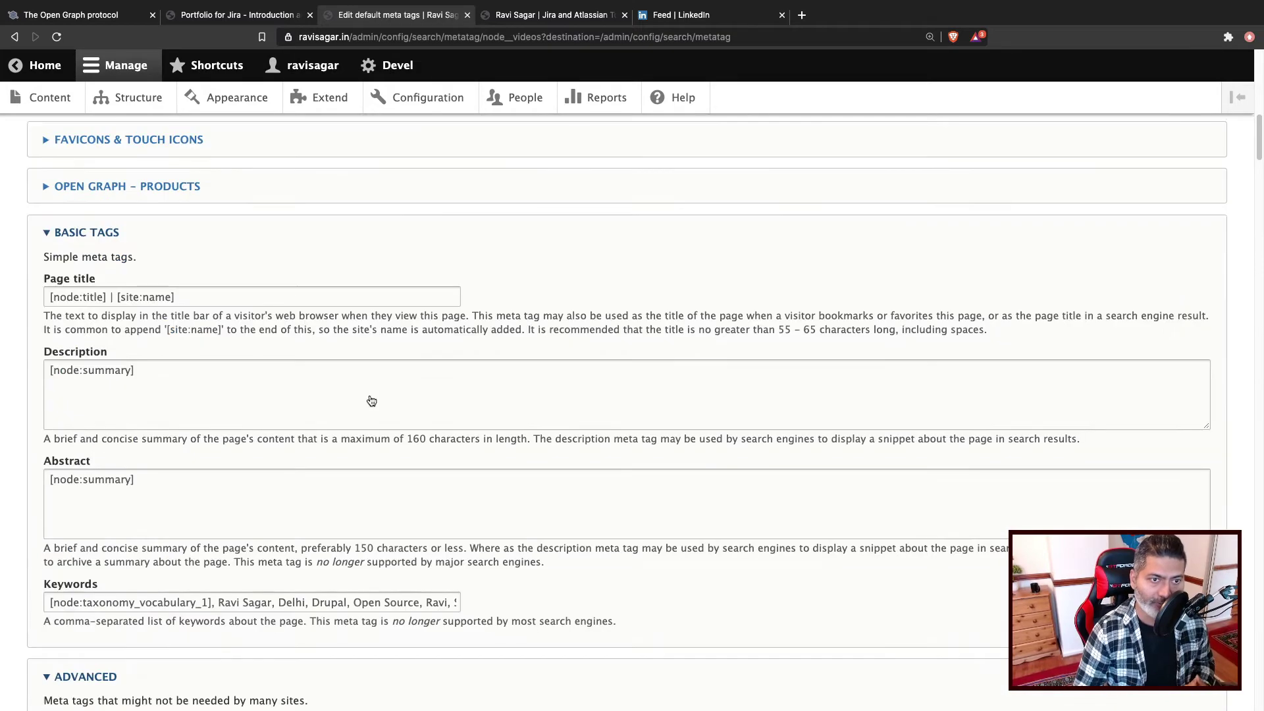
pyautogui.scroll(-12, 371, 400)
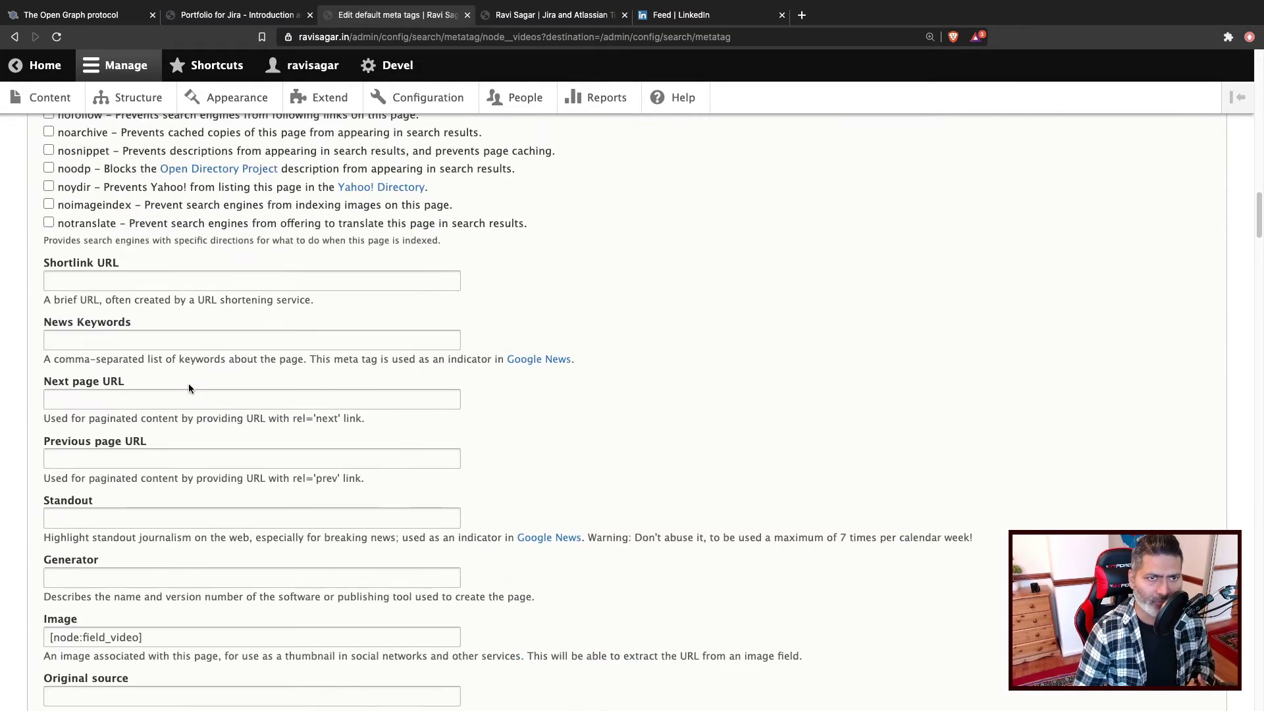
pyautogui.scroll(6, 188, 384)
pyautogui.scroll(-20, 189, 388)
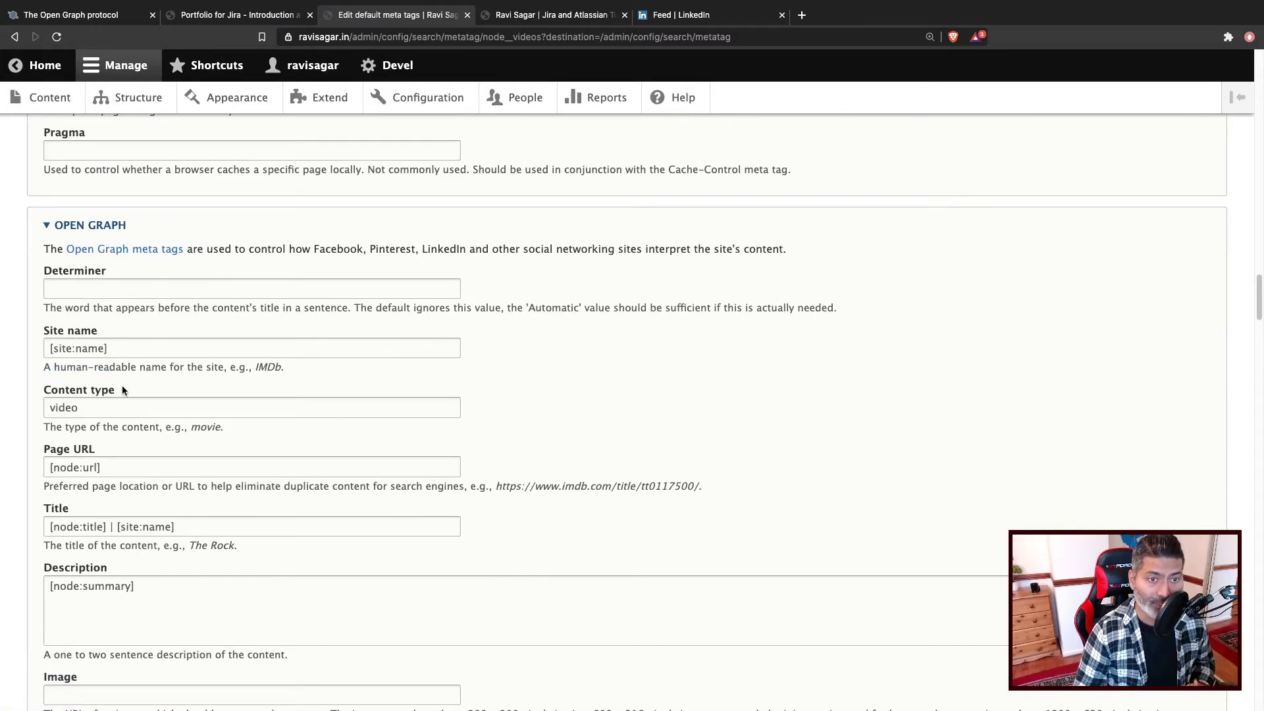
pyautogui.scroll(-2, 121, 385)
pyautogui.scroll(-3, 110, 407)
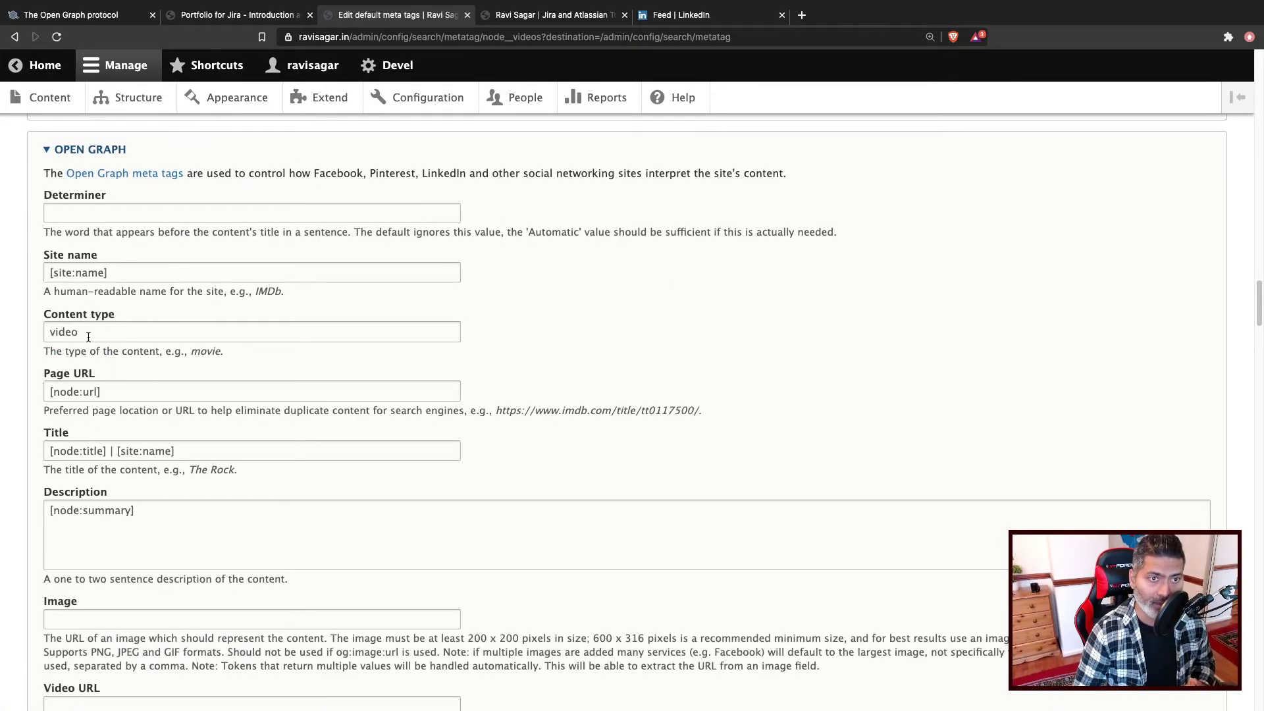
pyautogui.scroll(-3, 94, 334)
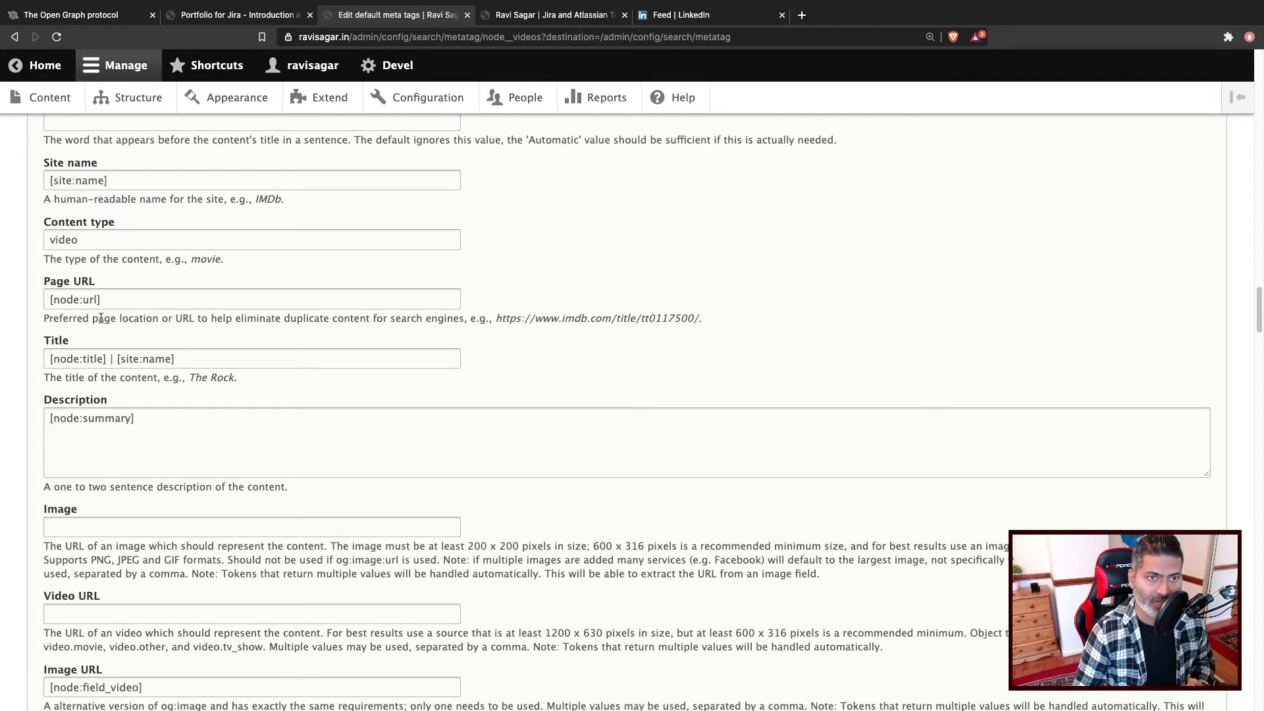
pyautogui.scroll(-8, 139, 411)
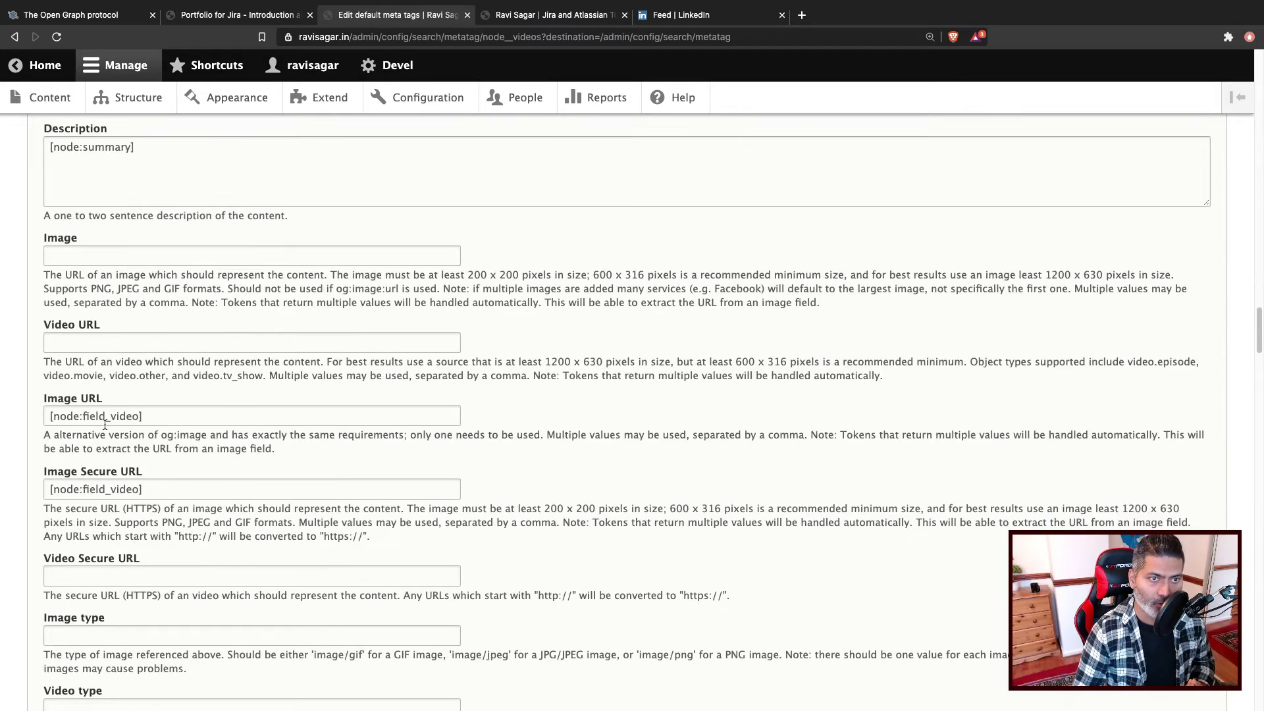
# Highlight the tokens in the Open Graph Image URL and Image Secure URL fields to examine the video image source
pyautogui.moveTo(162, 412); pyautogui.dragTo(52, 413)
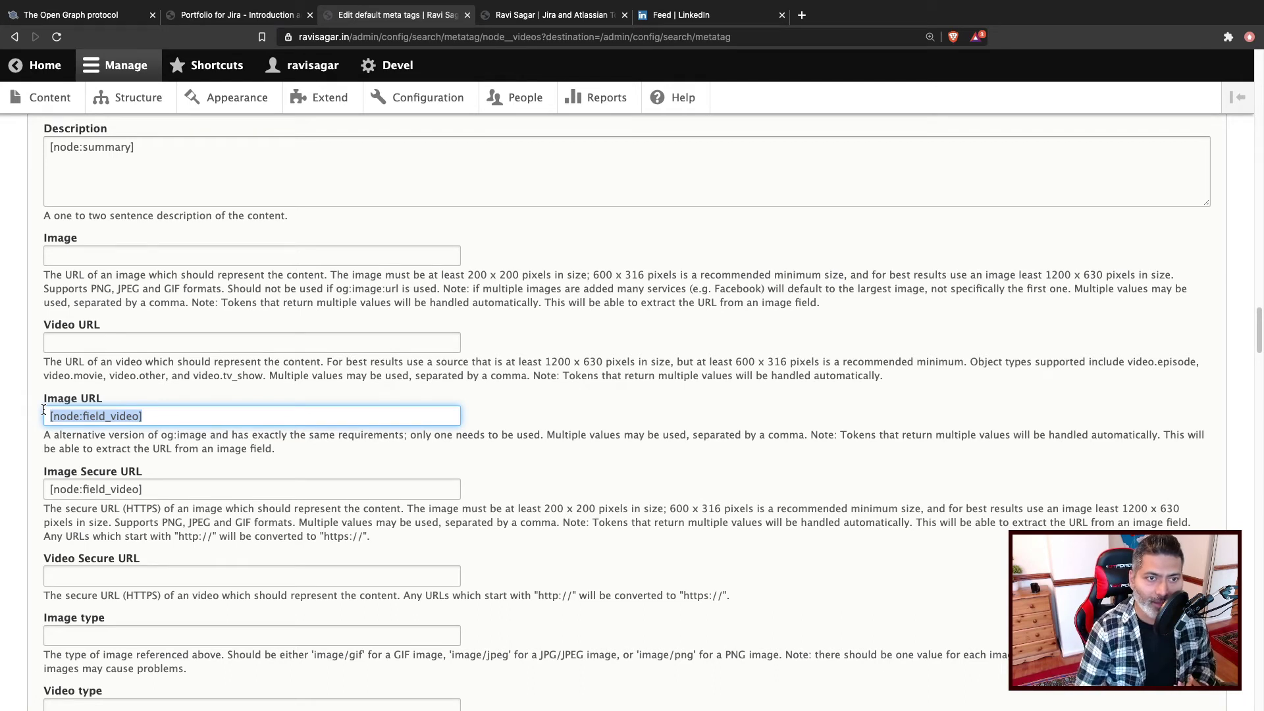
pyautogui.click(161, 417)
pyautogui.moveTo(161, 416); pyautogui.dragTo(45, 409)
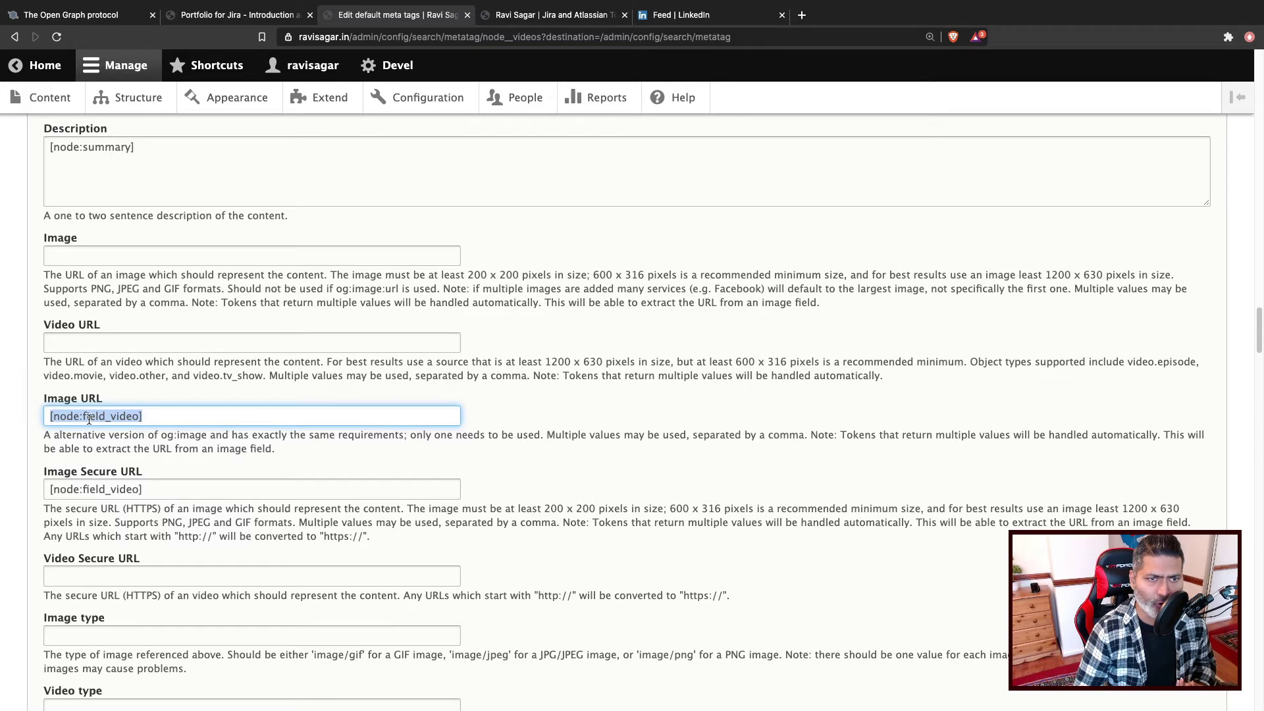
pyautogui.moveTo(141, 488); pyautogui.dragTo(30, 483)
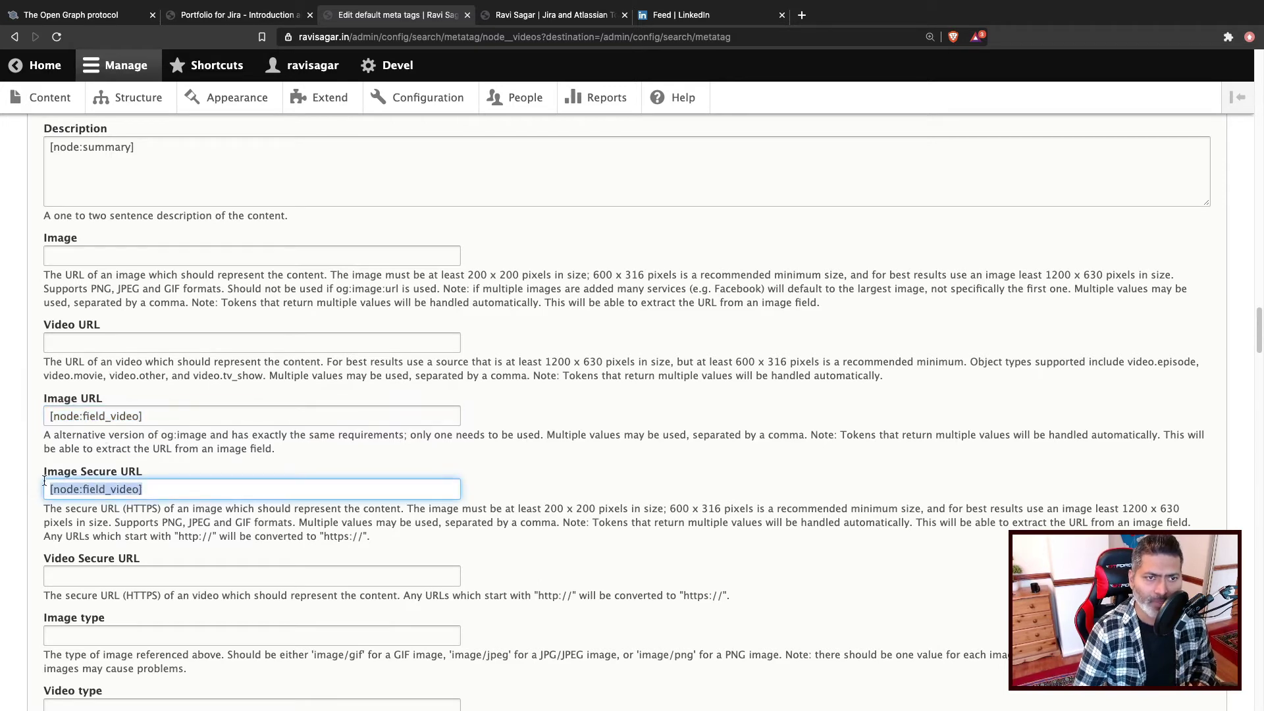
# Review the remaining Open Graph fields and the Twitter Cards settings, highlighting the token in the Twitter Image URL field
pyautogui.scroll(-3, 120, 458)
pyautogui.scroll(-2, 120, 458)
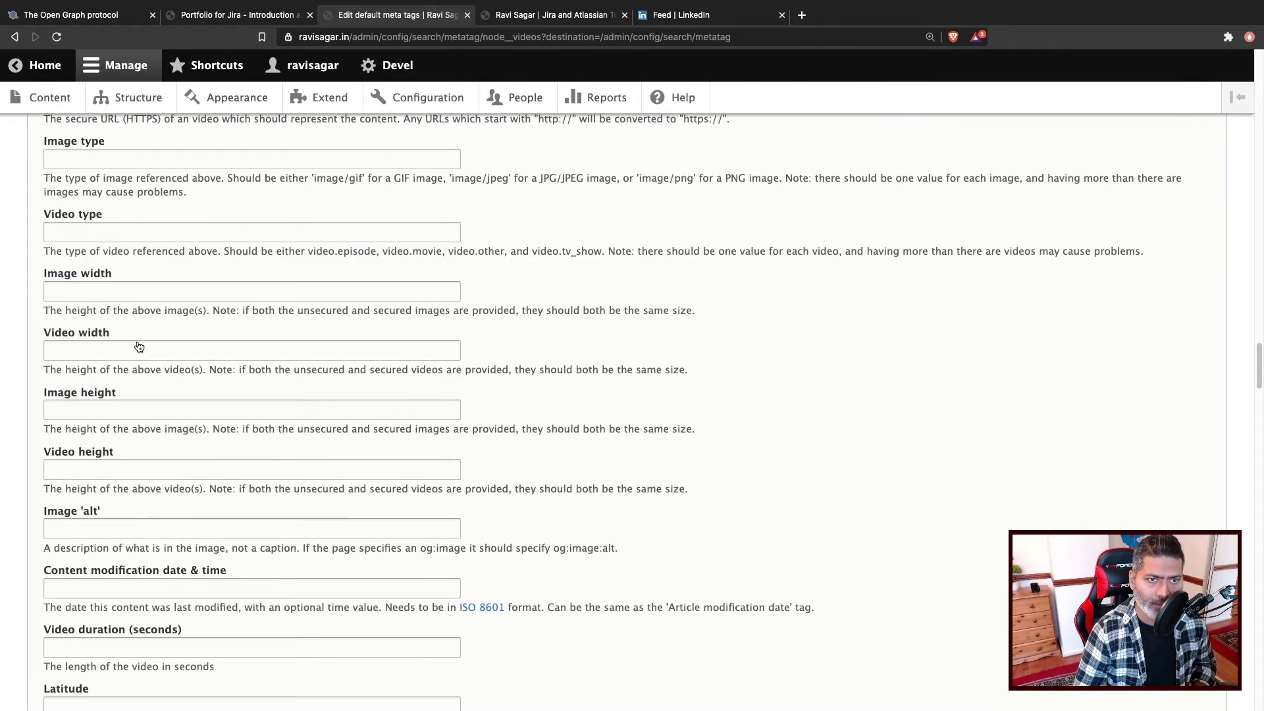
pyautogui.scroll(-5, 136, 344)
pyautogui.scroll(-20, 164, 398)
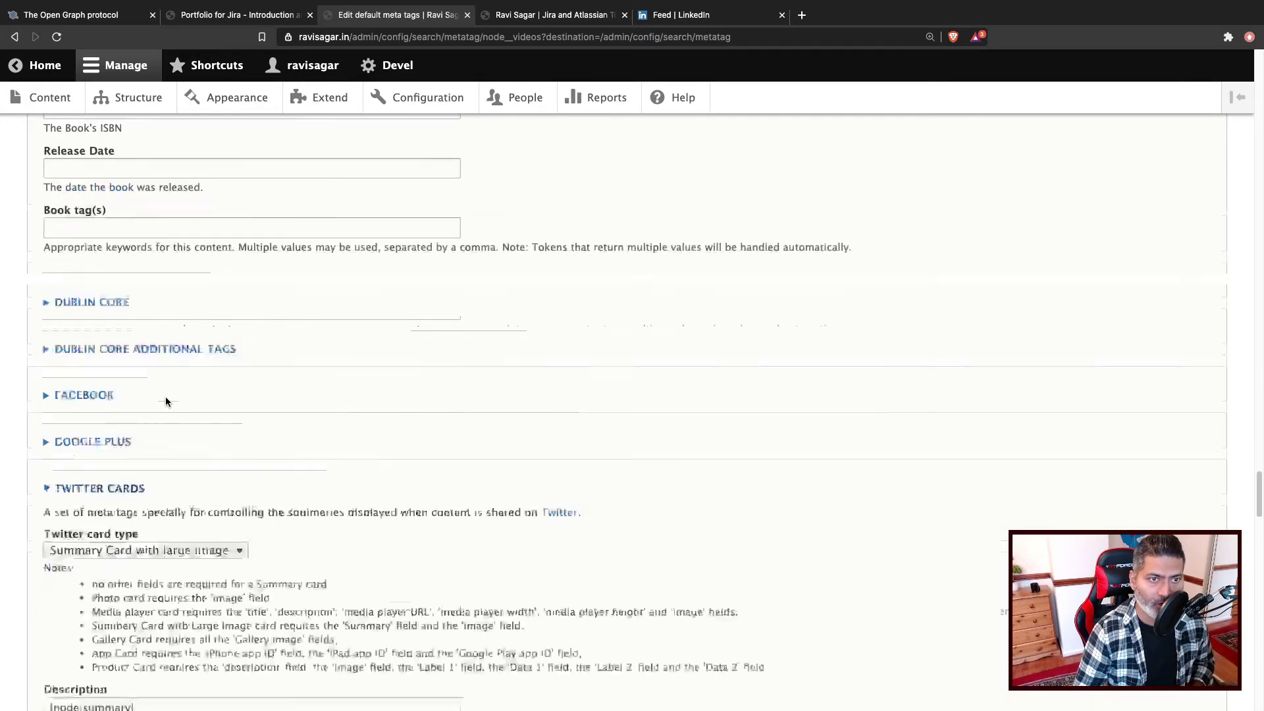
pyautogui.scroll(-6, 121, 392)
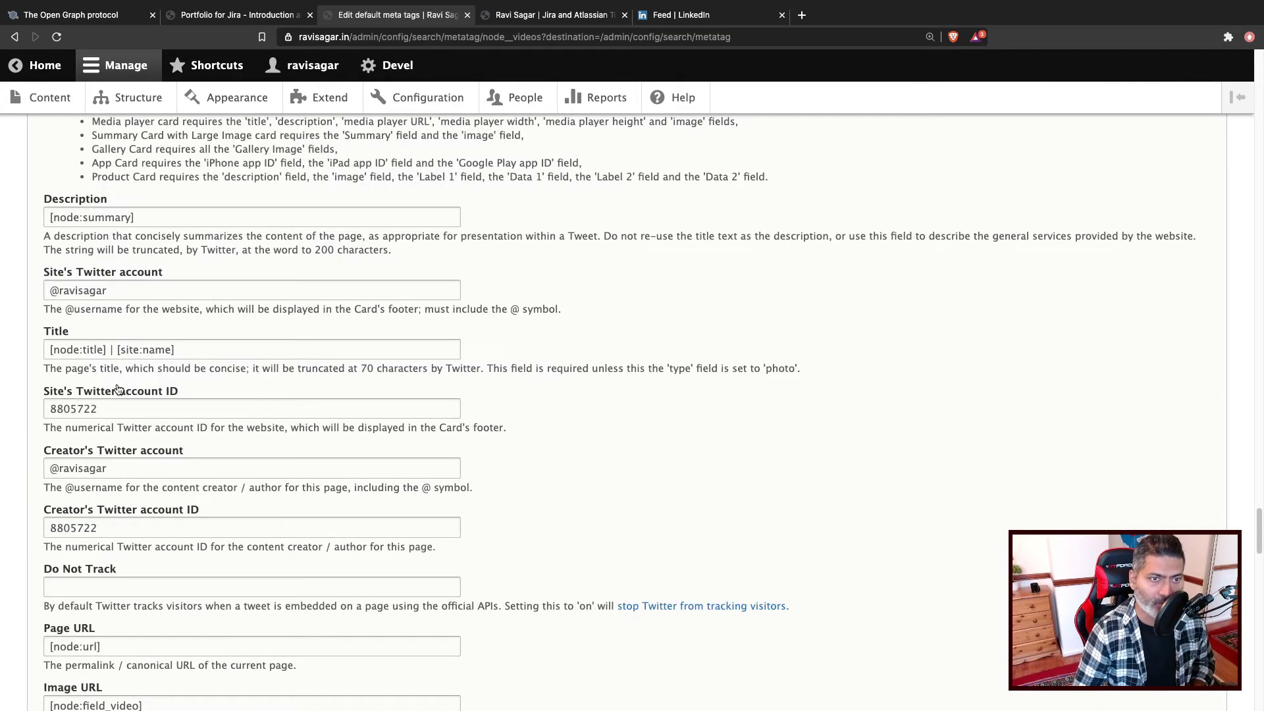
pyautogui.scroll(-1, 162, 424)
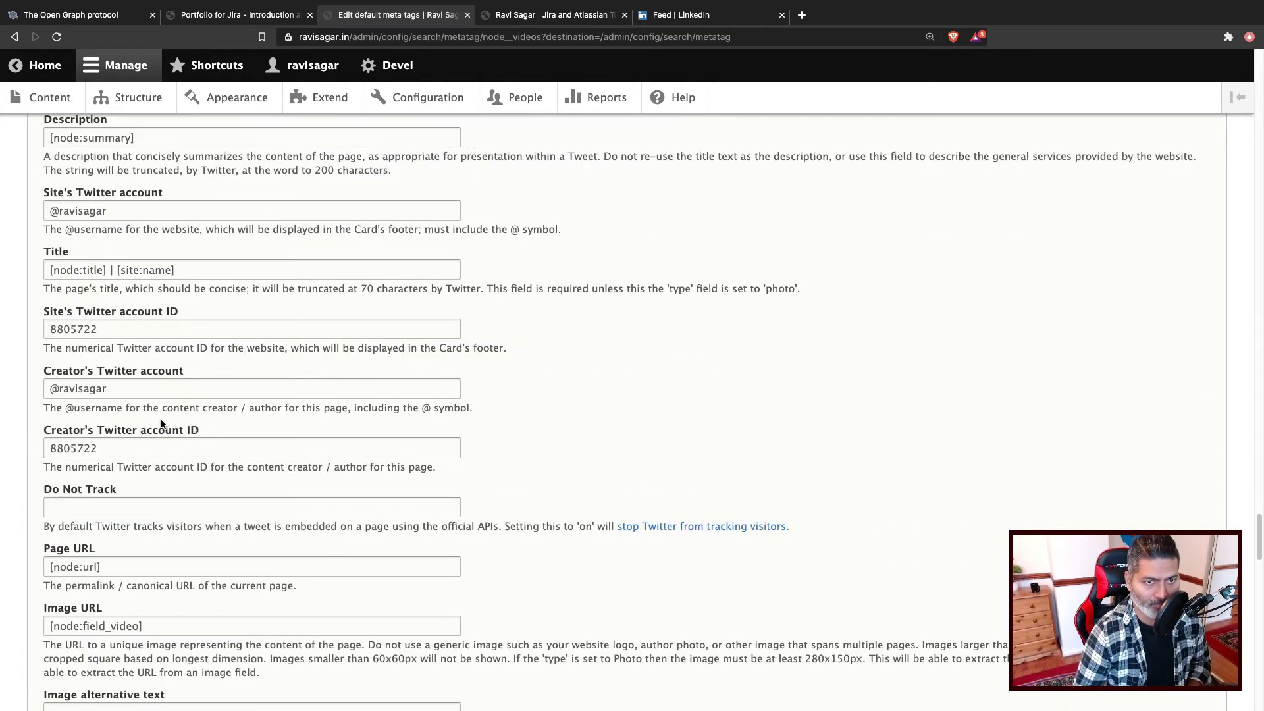
pyautogui.moveTo(150, 625); pyautogui.dragTo(28, 627)
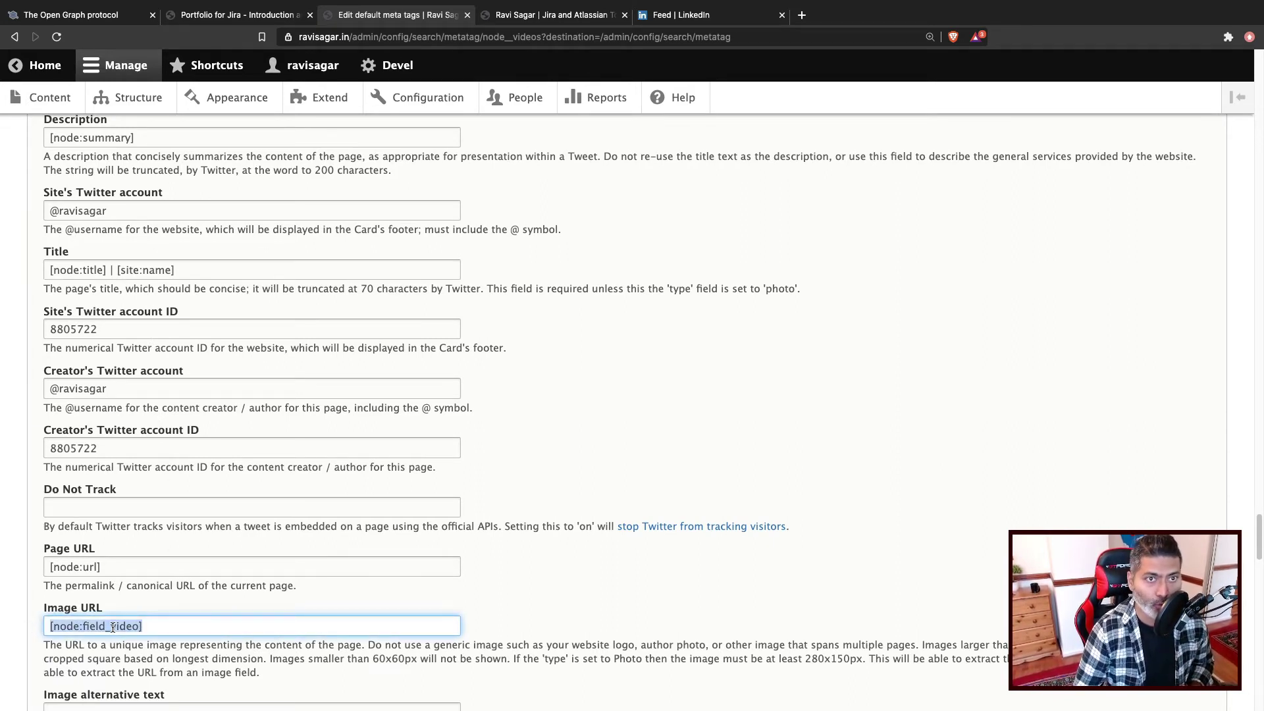
# View the "Portfolio for Jira" video page's source, search it for "og:", and highlight the og:image:url address
pyautogui.click(240, 20)
pyautogui.rightClick(90, 274)
pyautogui.click(123, 403)
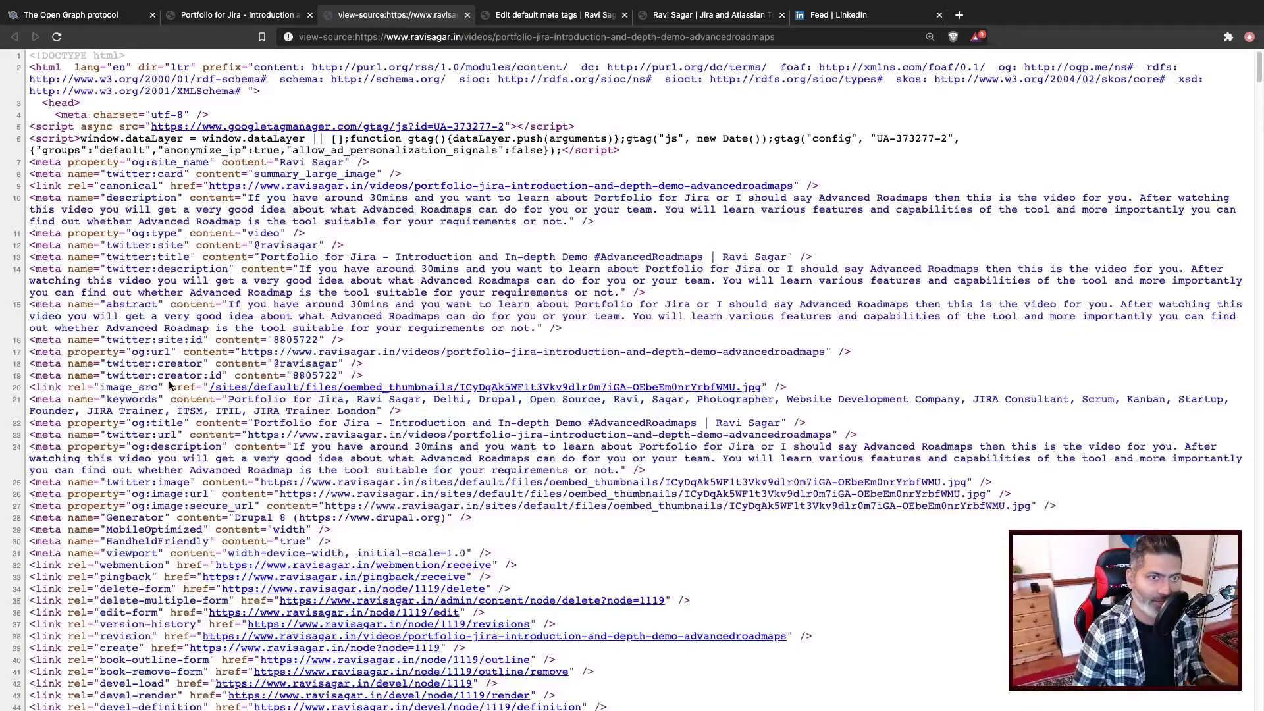
pyautogui.press('super+f')
pyautogui.write('og')
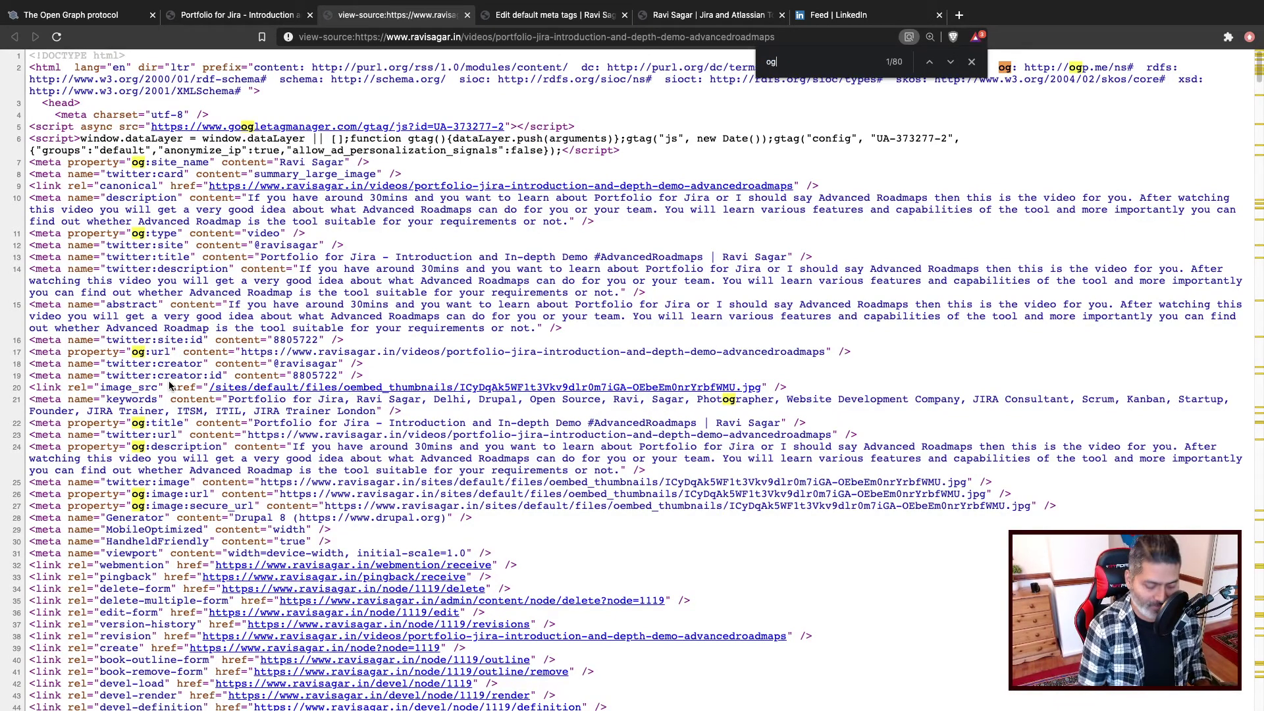
pyautogui.write(':')
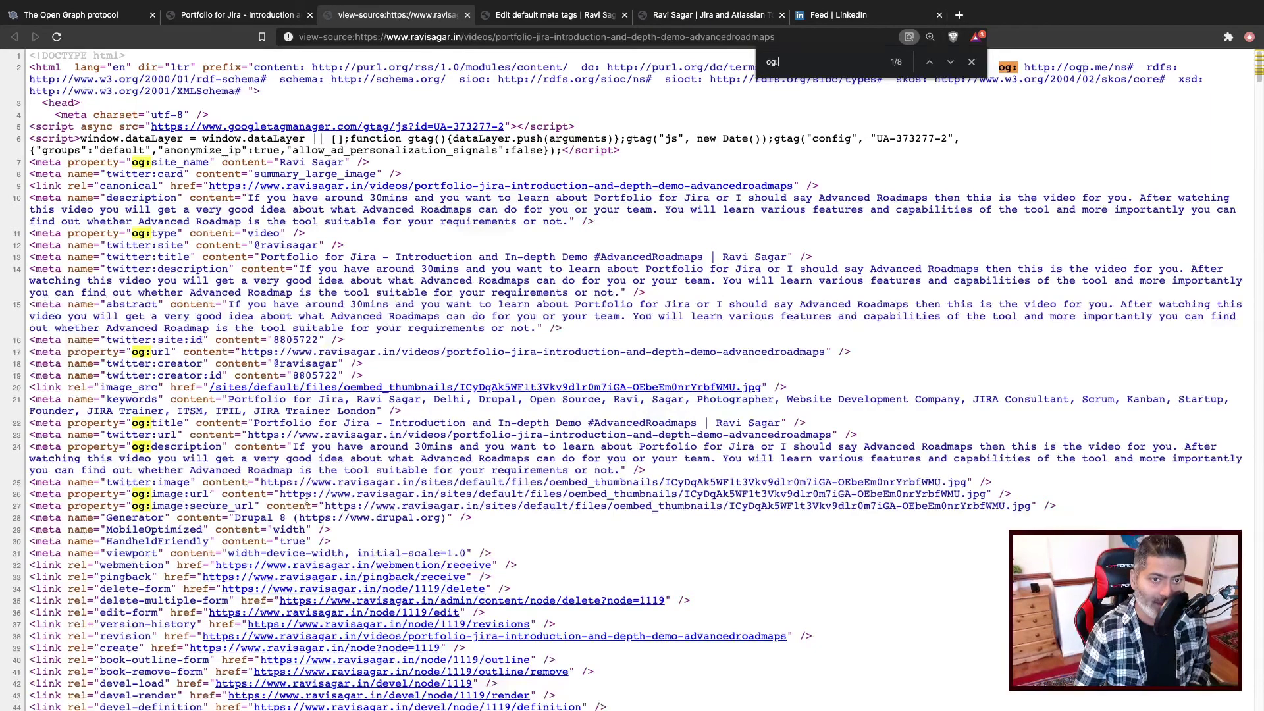
pyautogui.moveTo(279, 493); pyautogui.dragTo(985, 495)
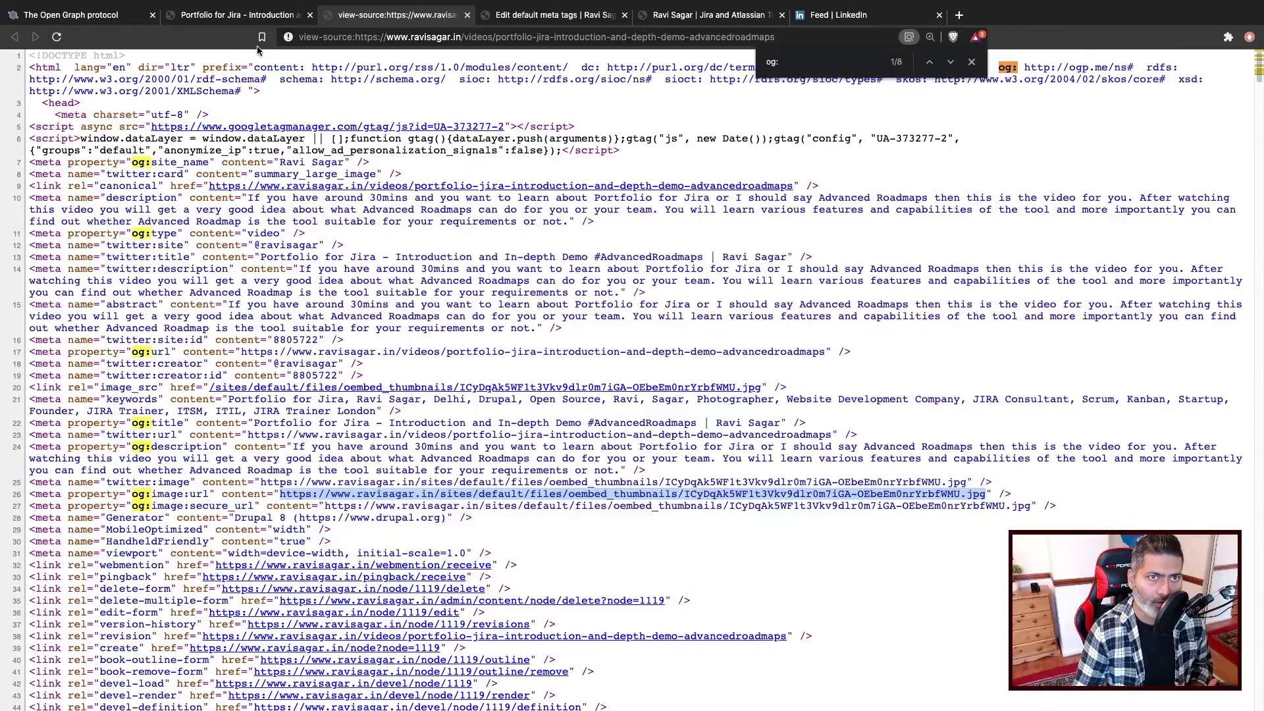
# Revisit the video page, return to the Videos meta tag defaults, and look over the Open Graph, advanced and basic tag fields
pyautogui.click(242, 20)
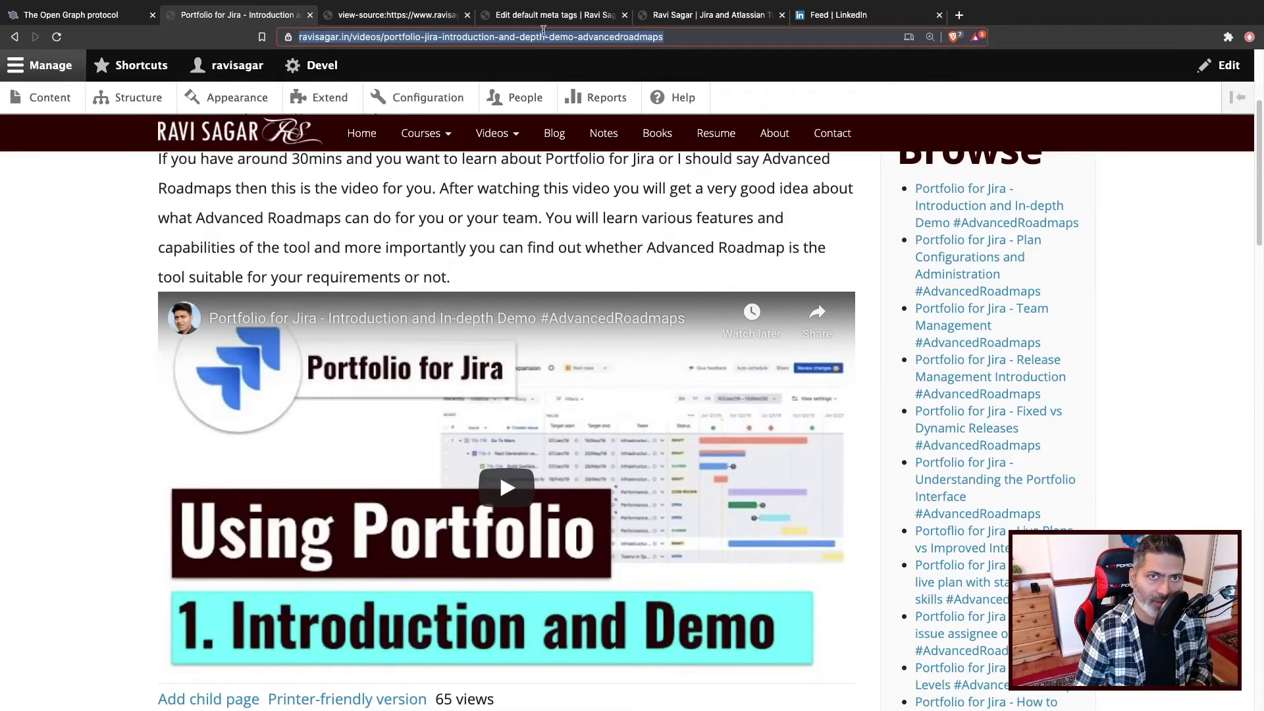
pyautogui.click(563, 24)
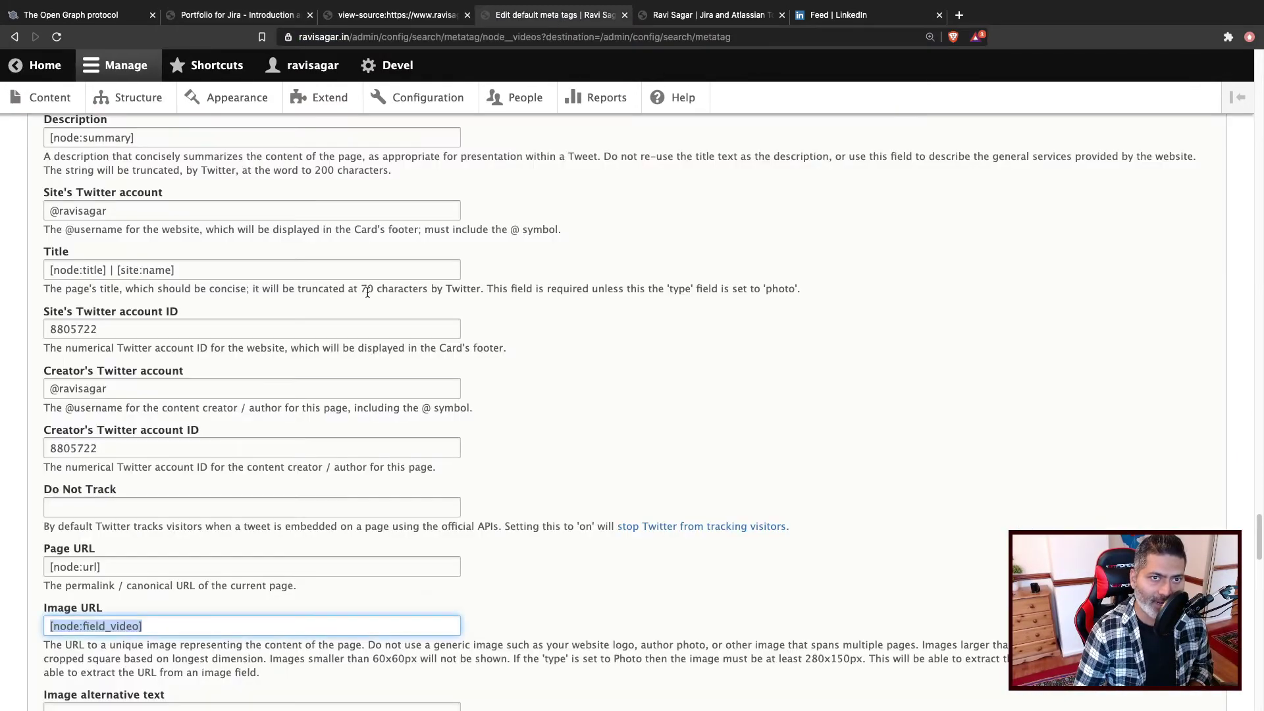
pyautogui.scroll(20, 239, 535)
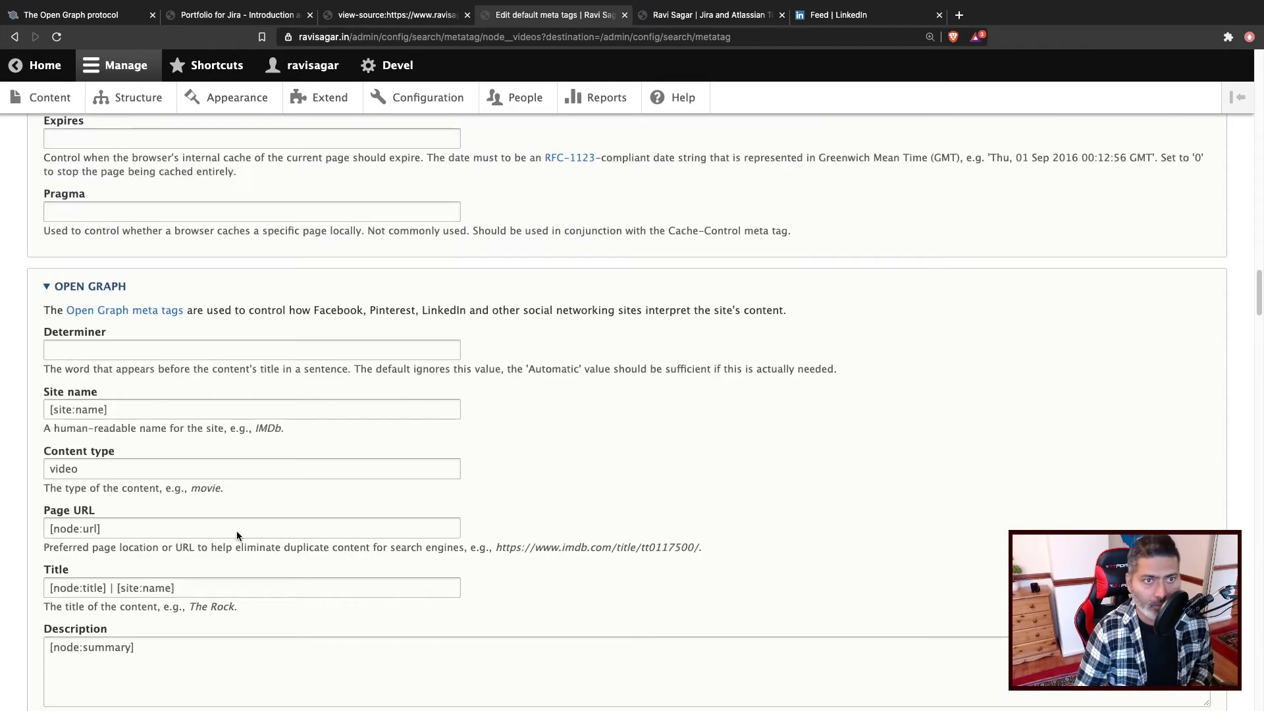
pyautogui.scroll(15, 236, 531)
pyautogui.scroll(-20, 236, 532)
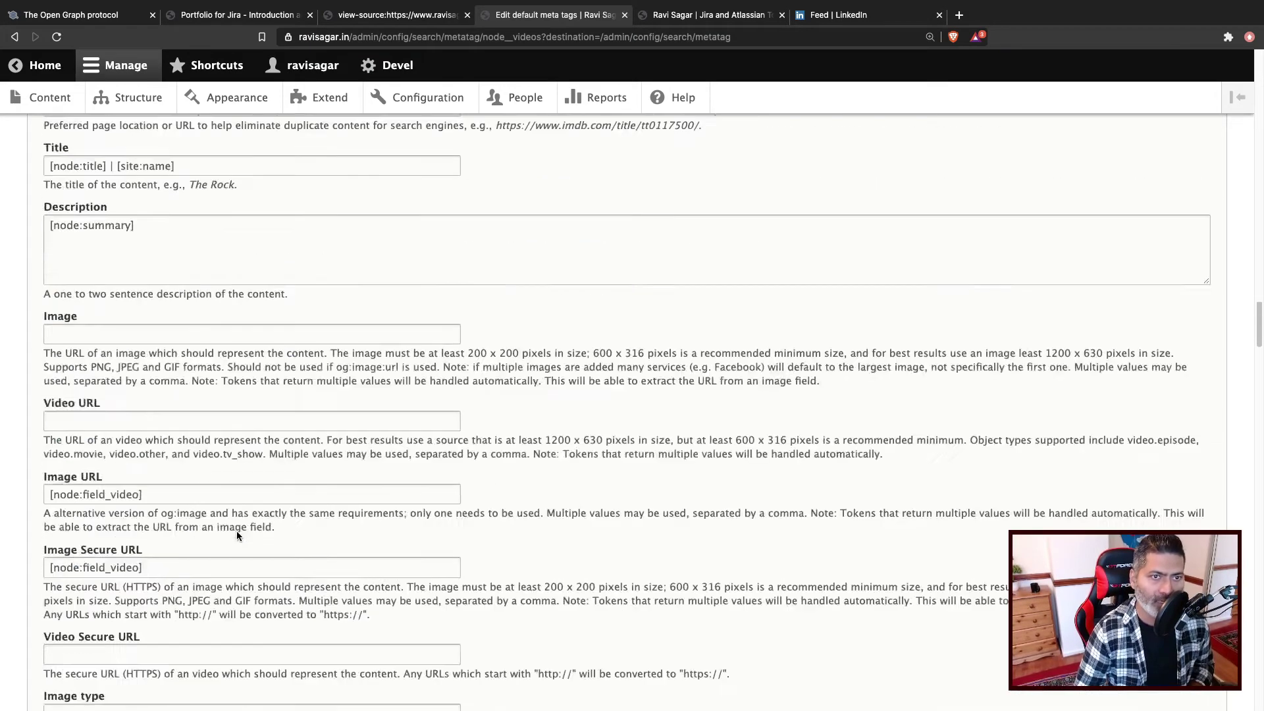
pyautogui.scroll(6, 237, 531)
pyautogui.scroll(20, 183, 375)
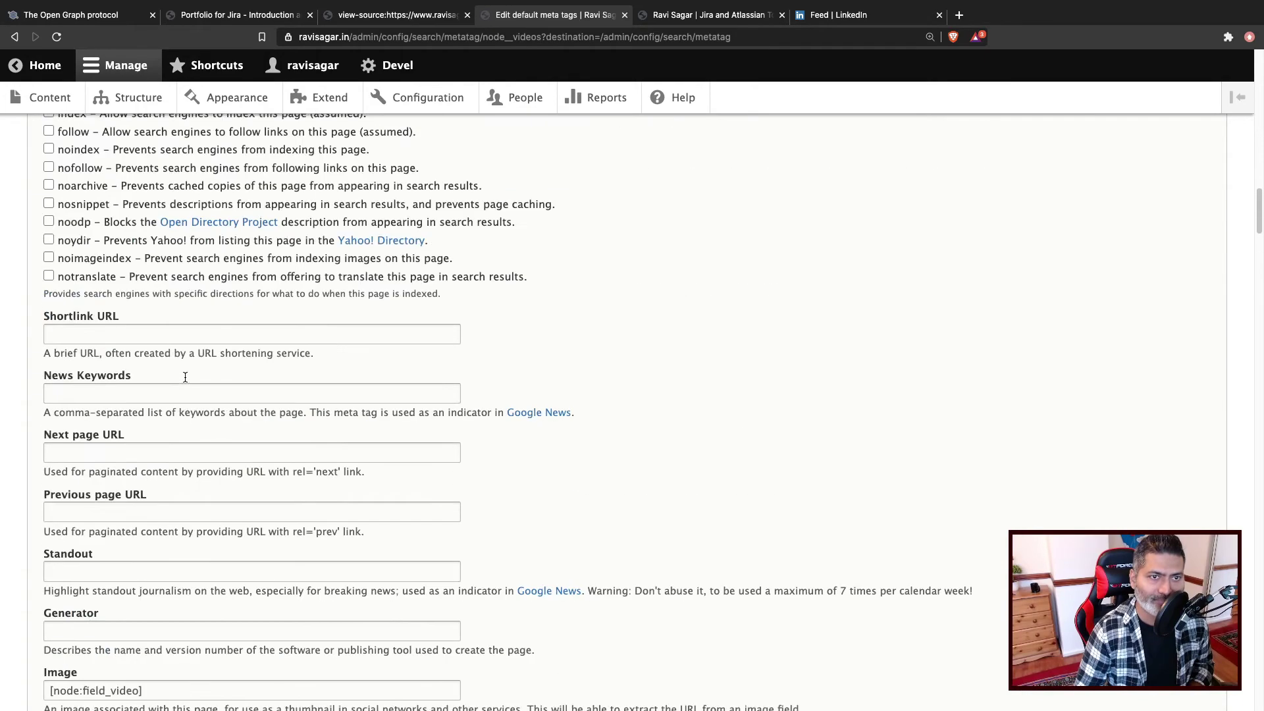
pyautogui.scroll(10, 185, 377)
pyautogui.scroll(-5, 184, 376)
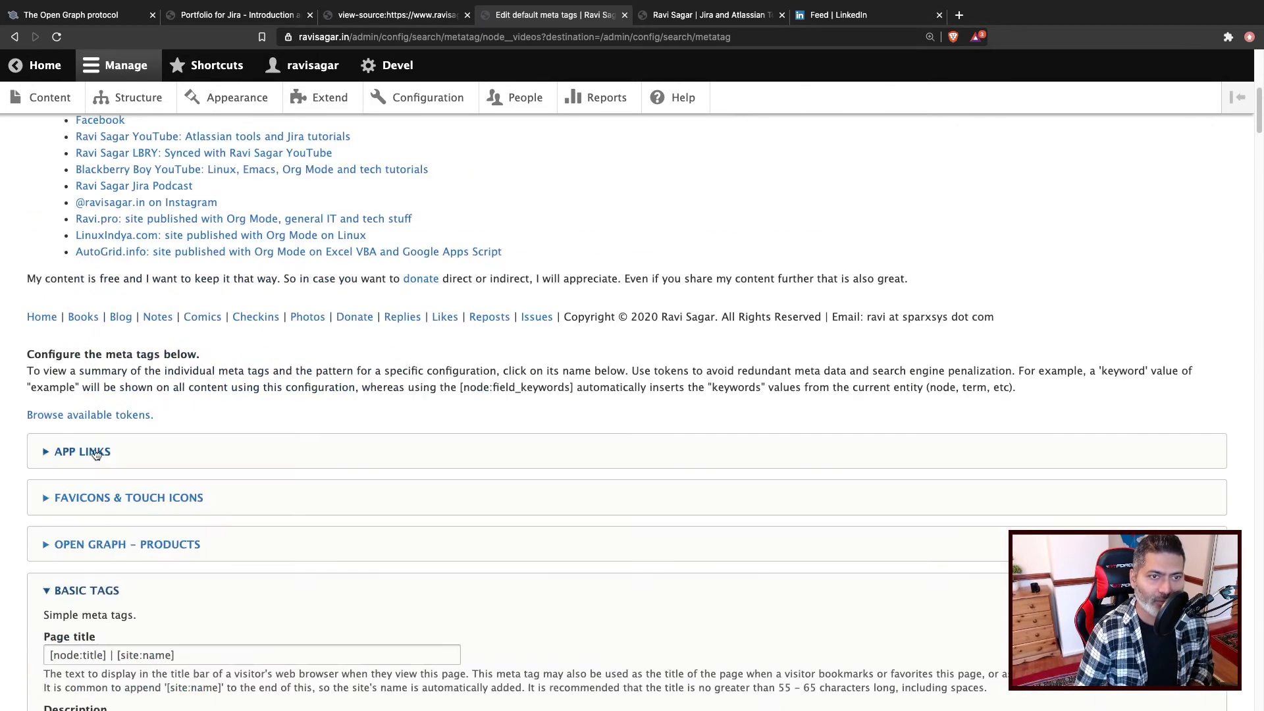
# Browse the available tokens, expand the Nodes group, locate the [node:field_video] token, and close the token list
pyautogui.click(84, 419)
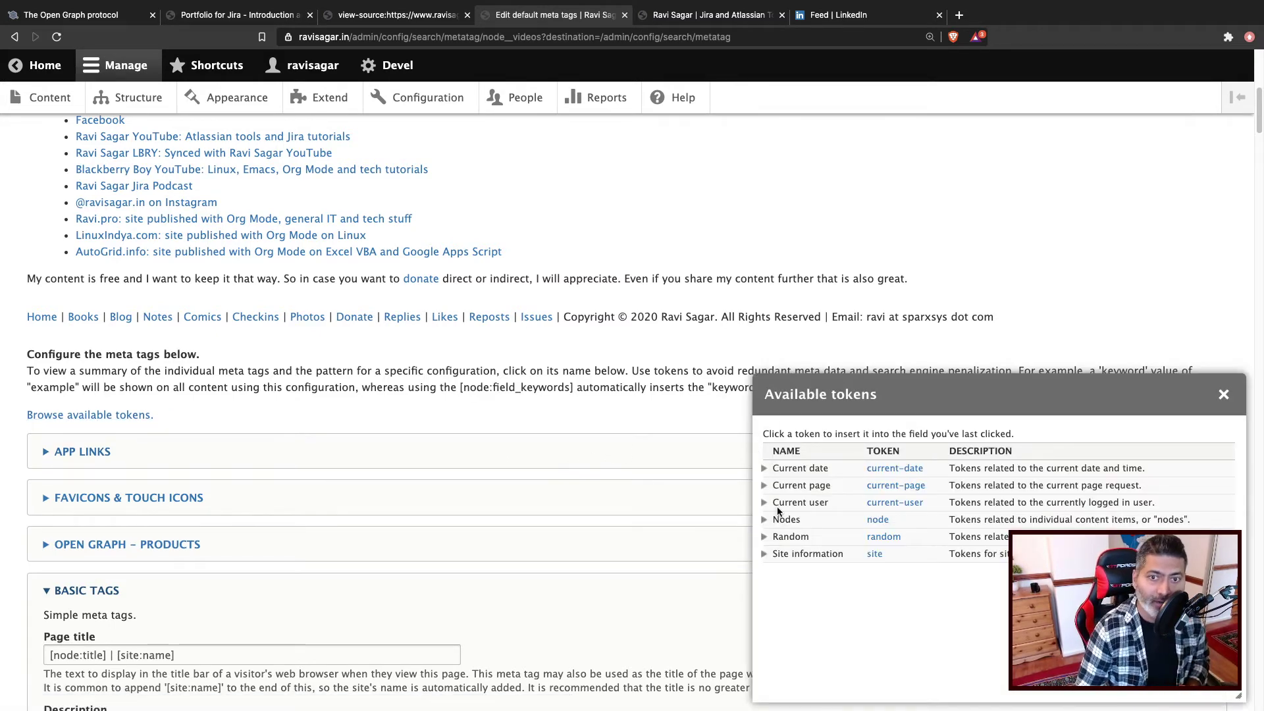
pyautogui.click(764, 519)
pyautogui.scroll(-3, 832, 517)
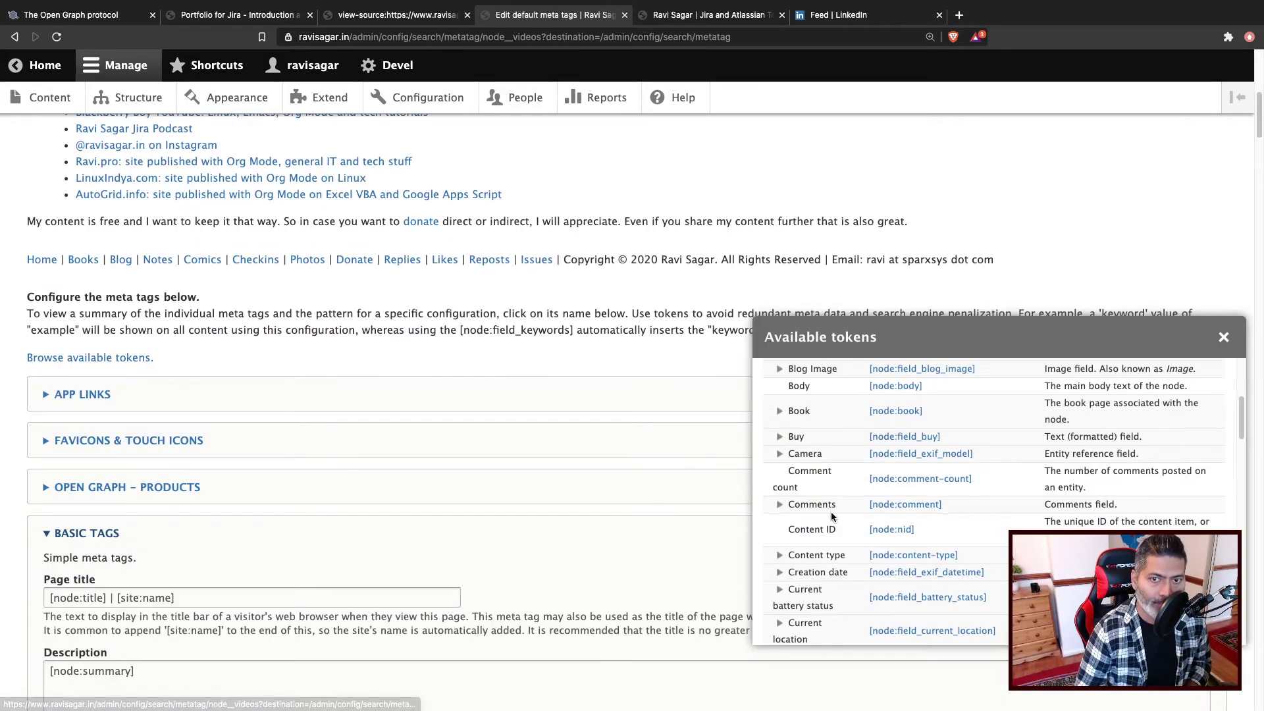
pyautogui.scroll(-5, 836, 516)
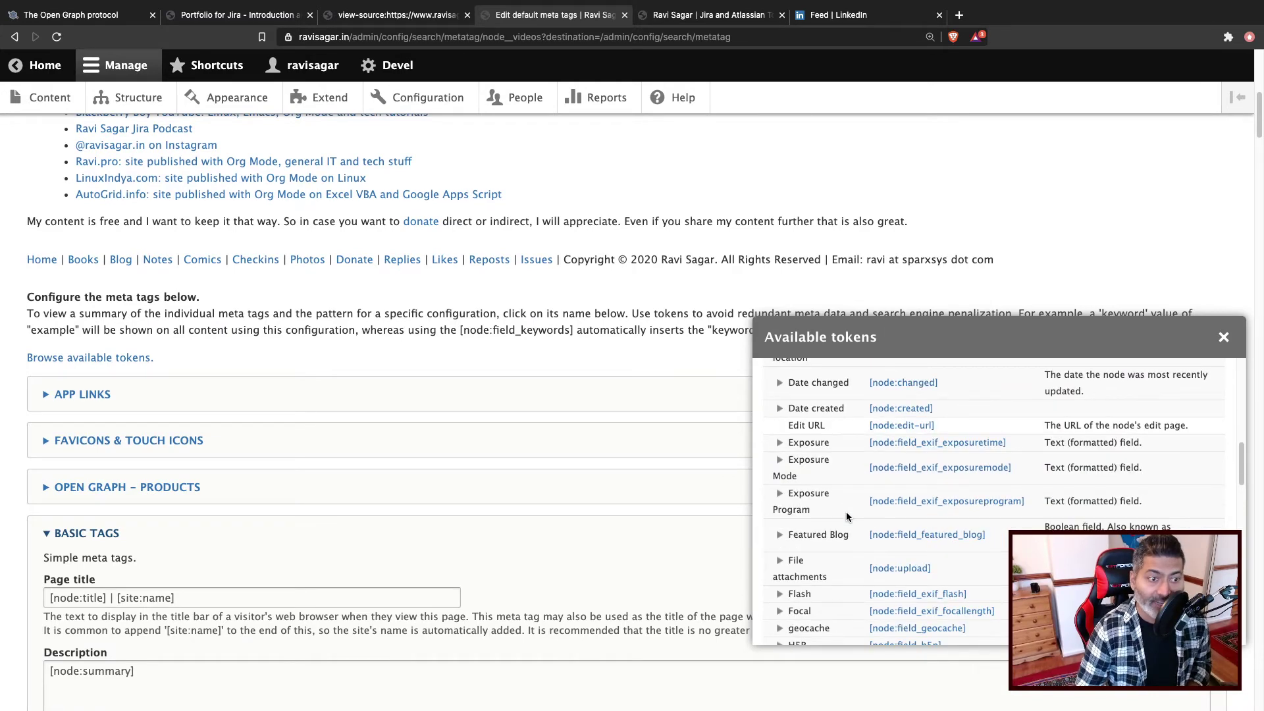
pyautogui.scroll(-1, 847, 517)
pyautogui.scroll(-6, 848, 517)
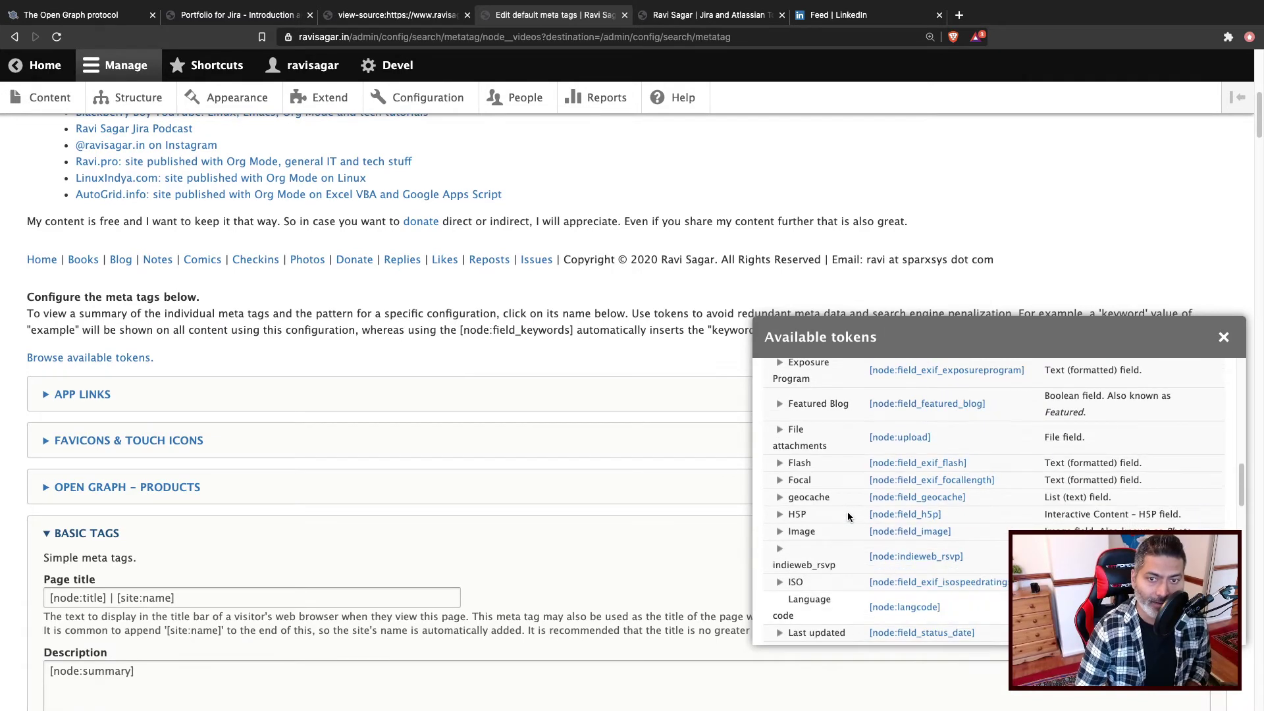
pyautogui.scroll(-8, 912, 576)
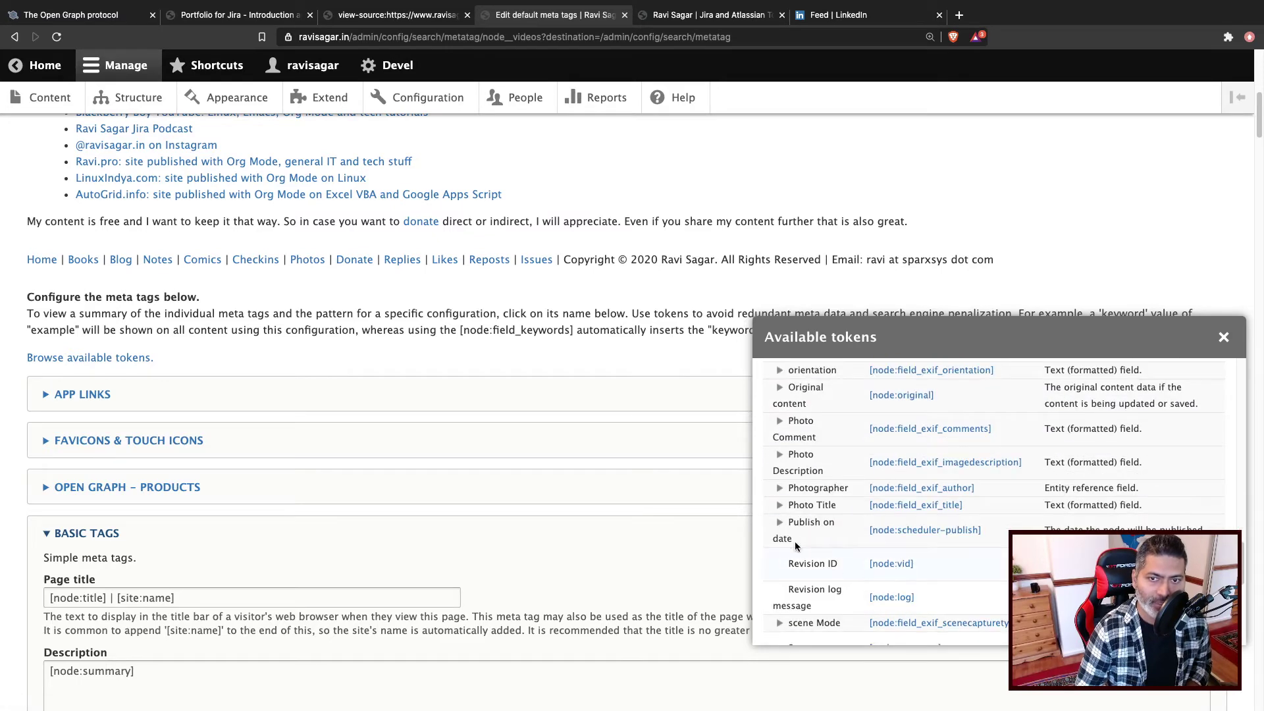
pyautogui.scroll(-2, 883, 574)
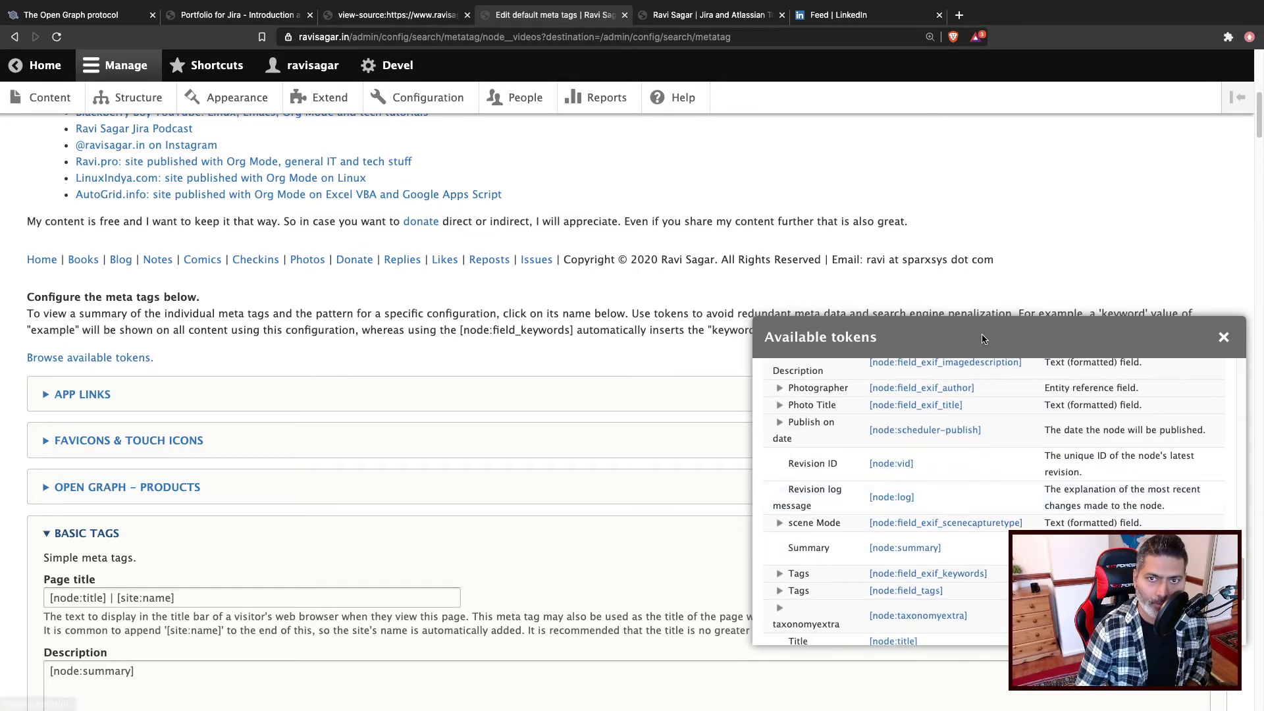
pyautogui.moveTo(823, 337); pyautogui.dragTo(670, 168)
pyautogui.scroll(-4, 771, 366)
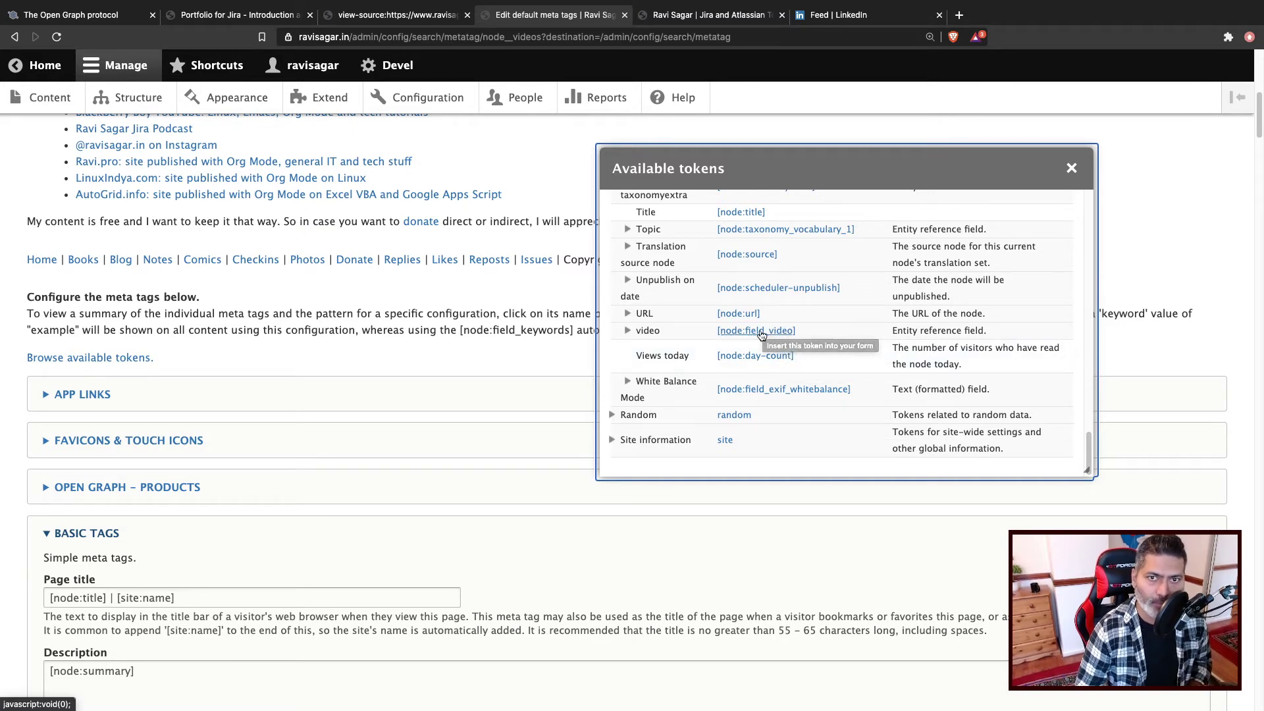
pyautogui.click(1070, 169)
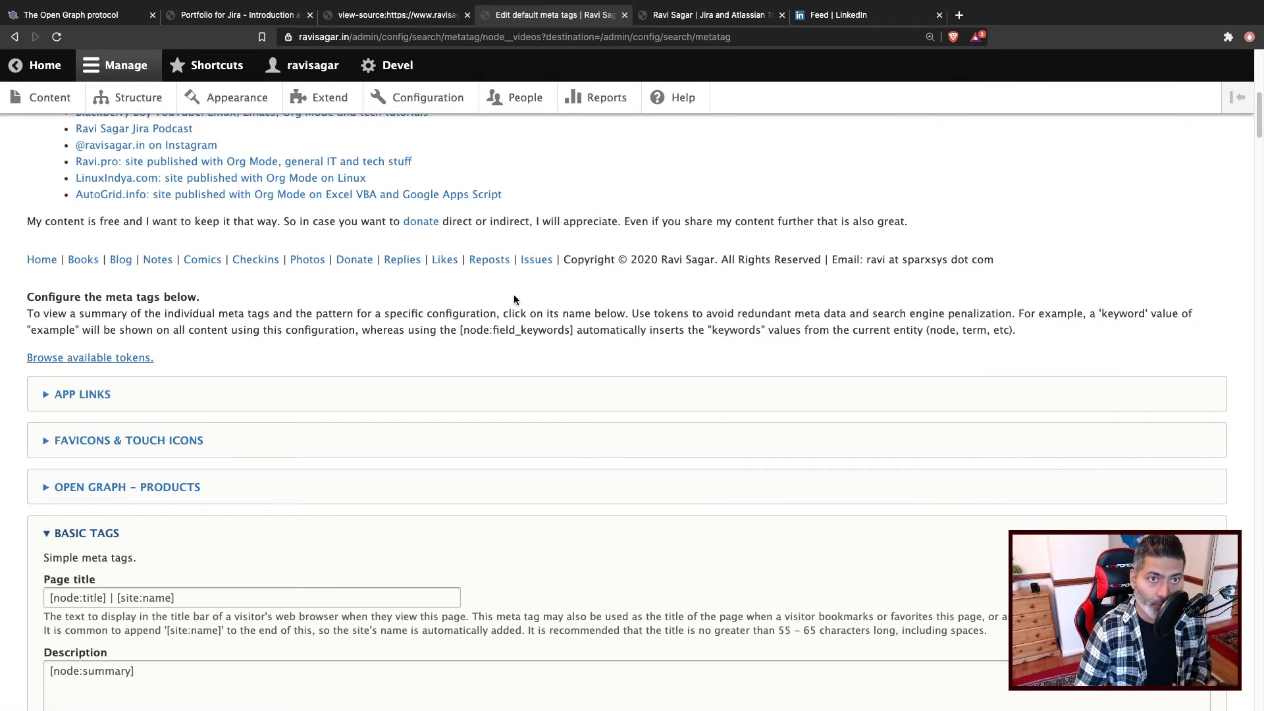
pyautogui.scroll(1, 514, 298)
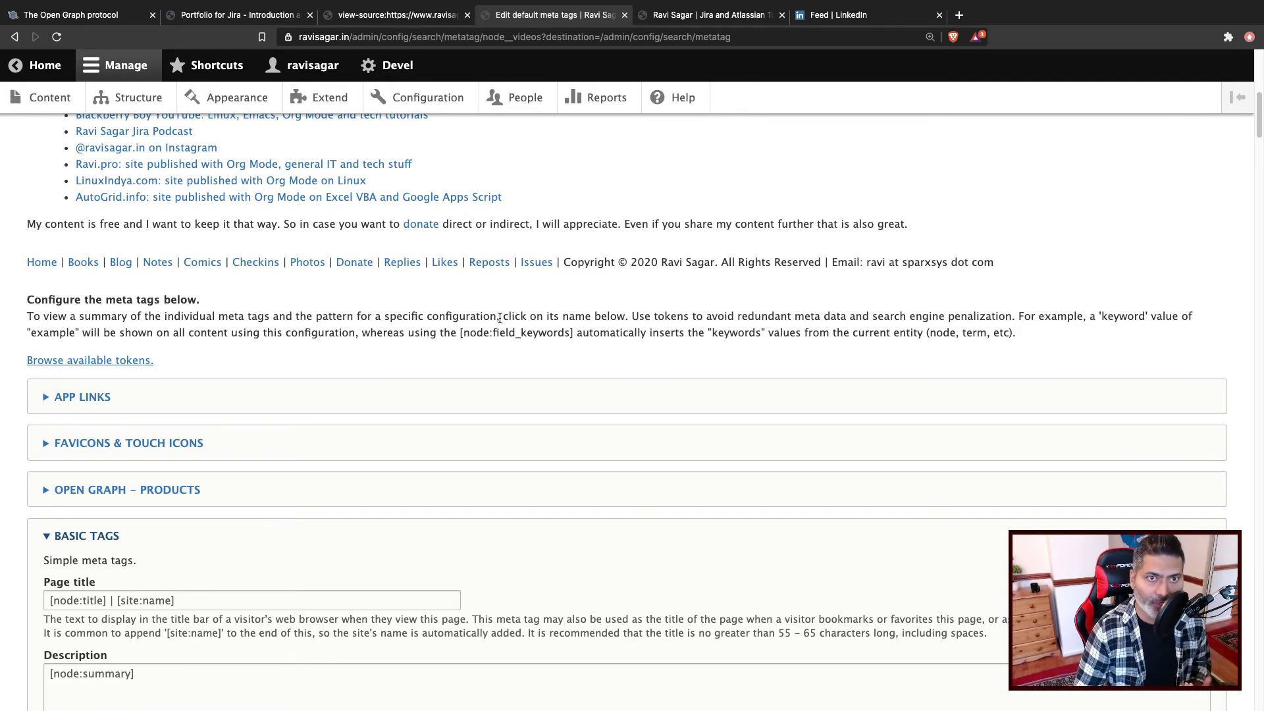
# Open the display settings of the Videos content type and review the field formats of its default view mode
pyautogui.scroll(5, 463, 292)
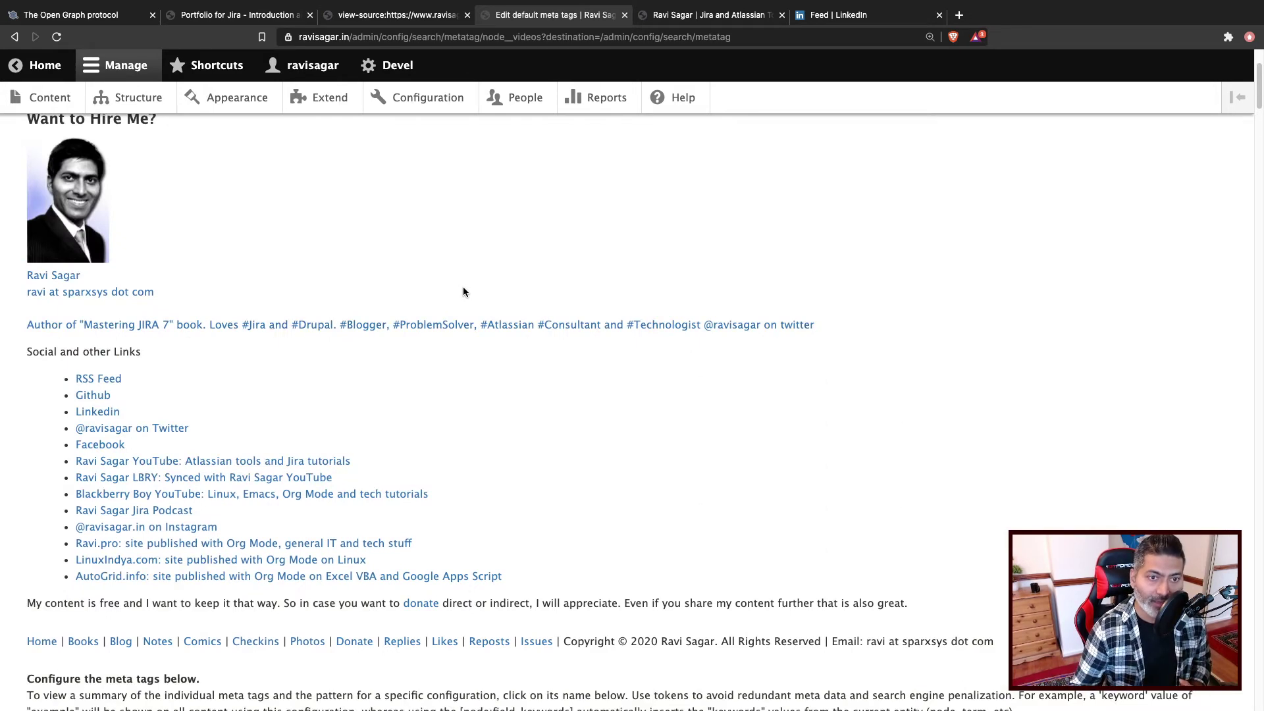
pyautogui.click(160, 98)
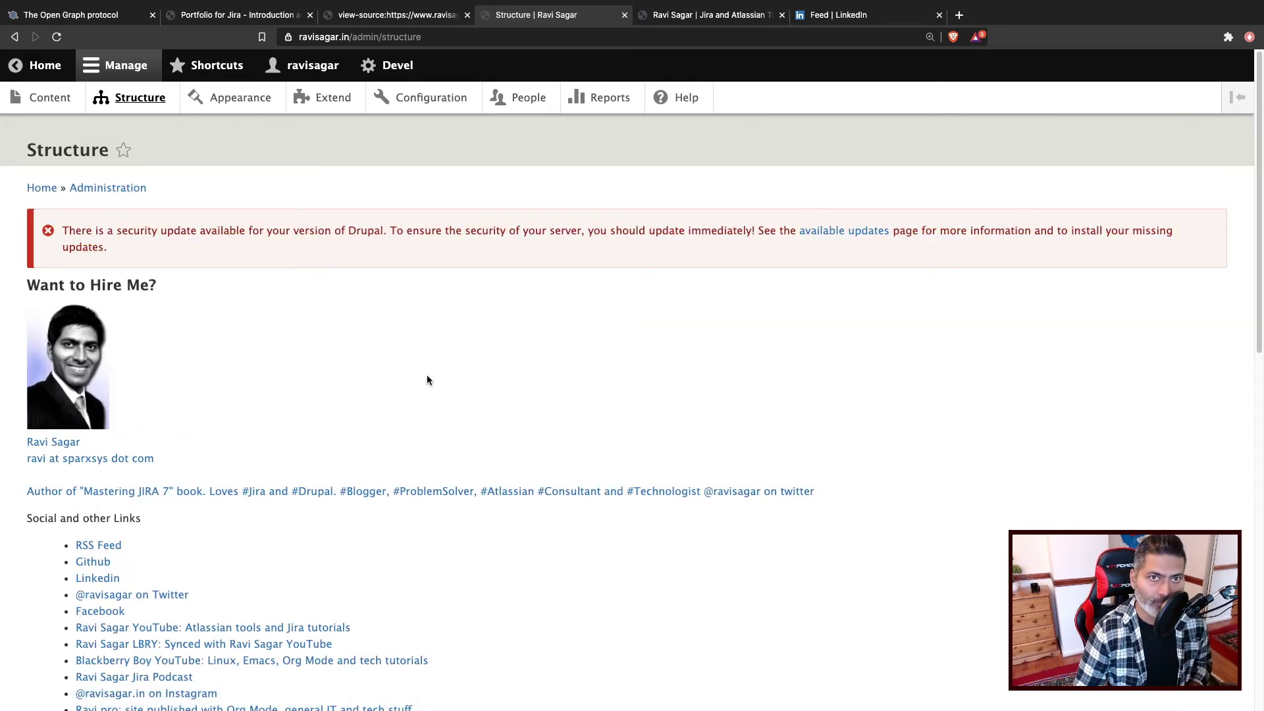
pyautogui.scroll(-10, 534, 428)
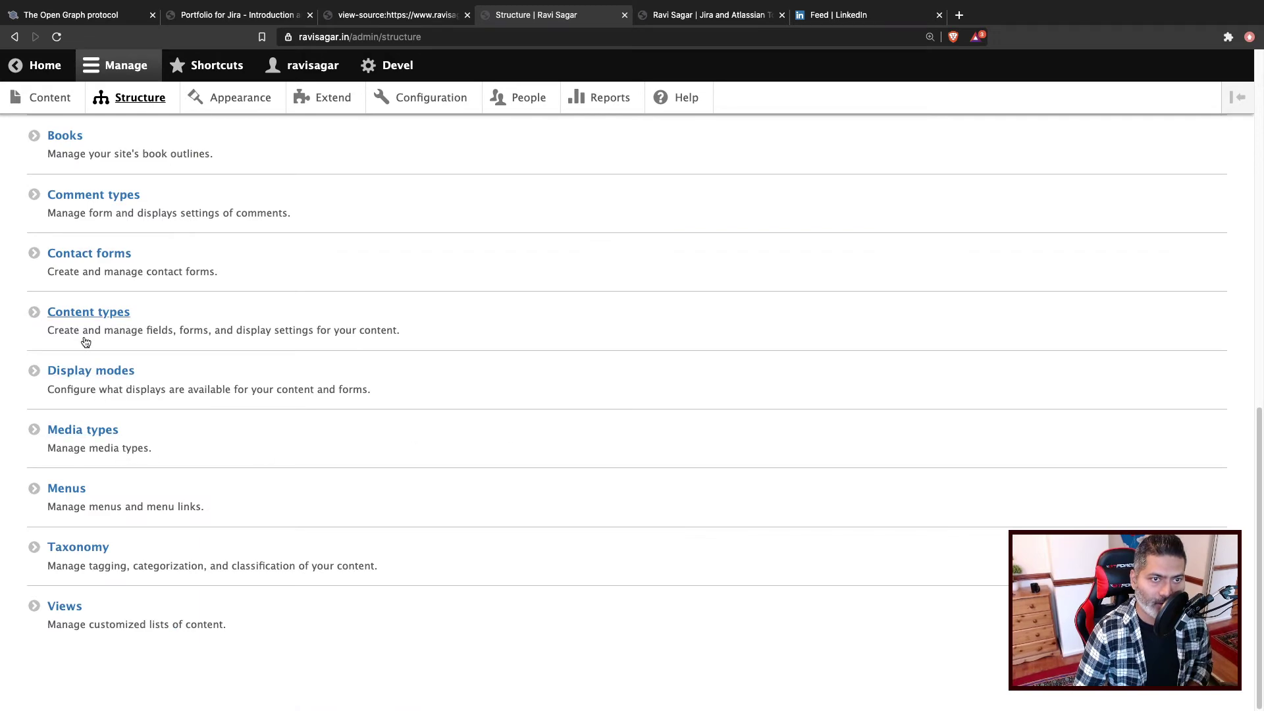
pyautogui.click(88, 316)
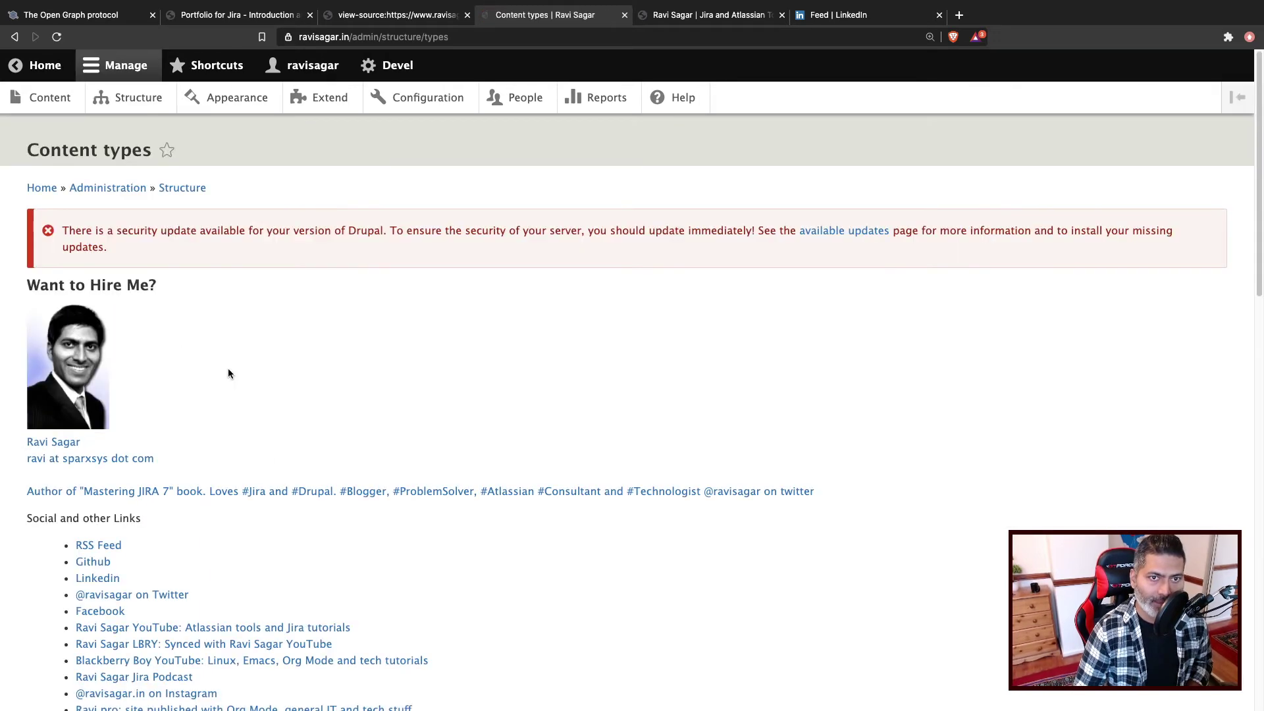
pyautogui.scroll(-15, 227, 369)
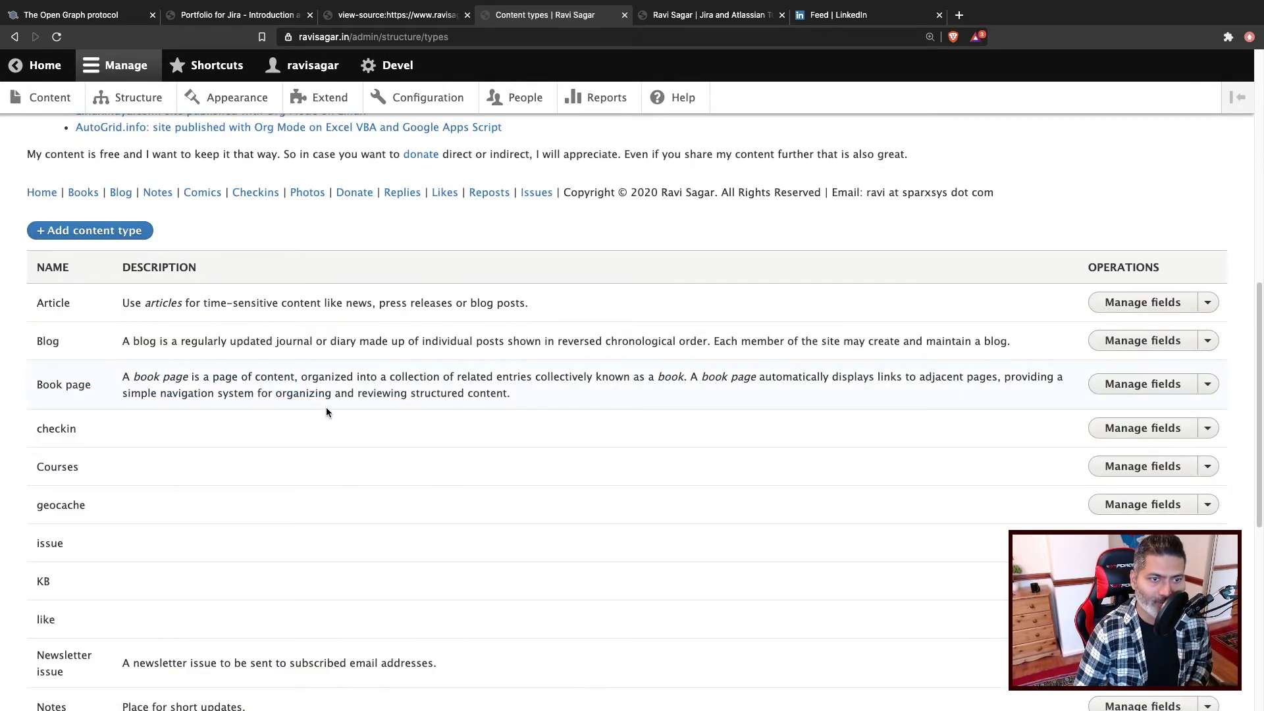
pyautogui.scroll(-3, 326, 412)
pyautogui.scroll(-4, 383, 468)
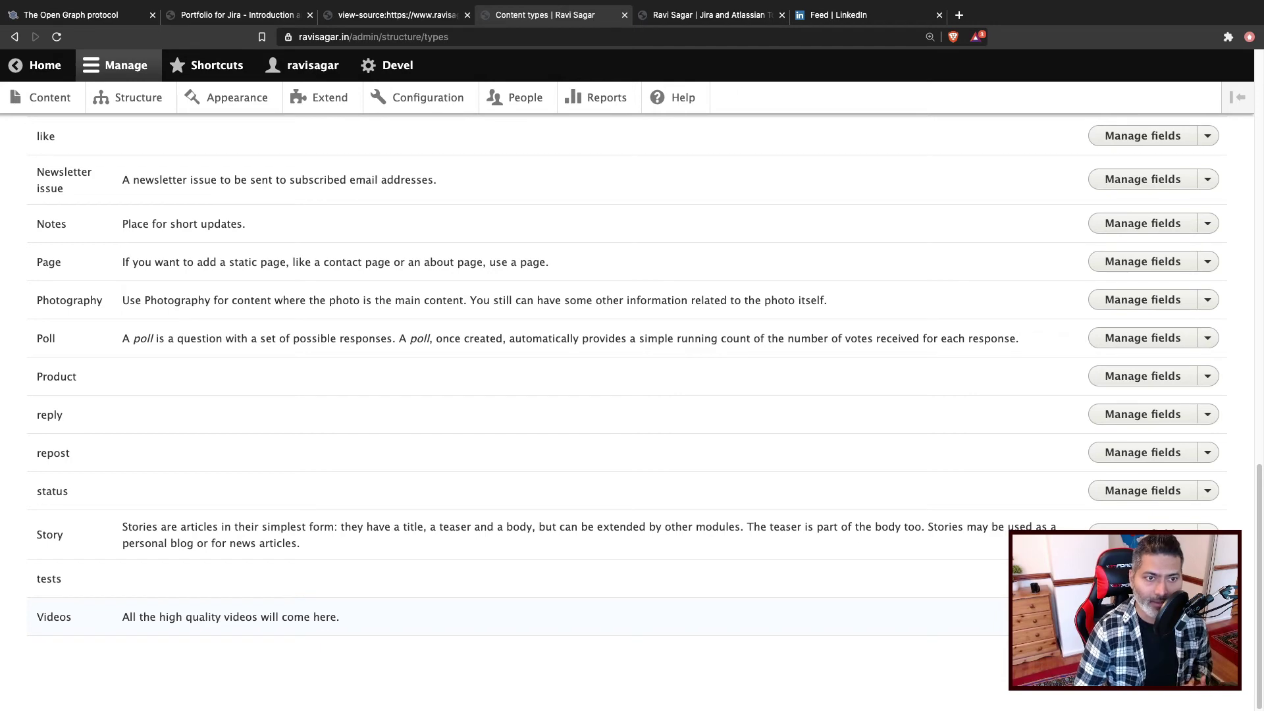
pyautogui.click(1207, 617)
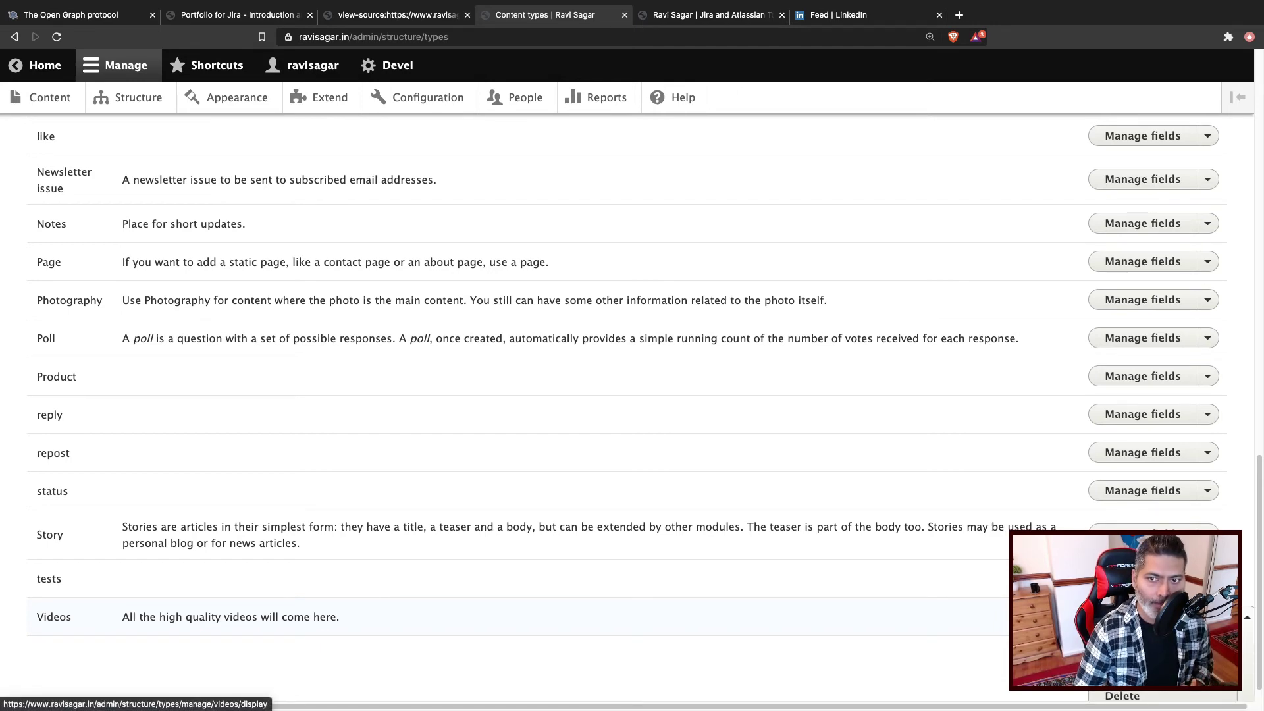
pyautogui.click(1132, 641)
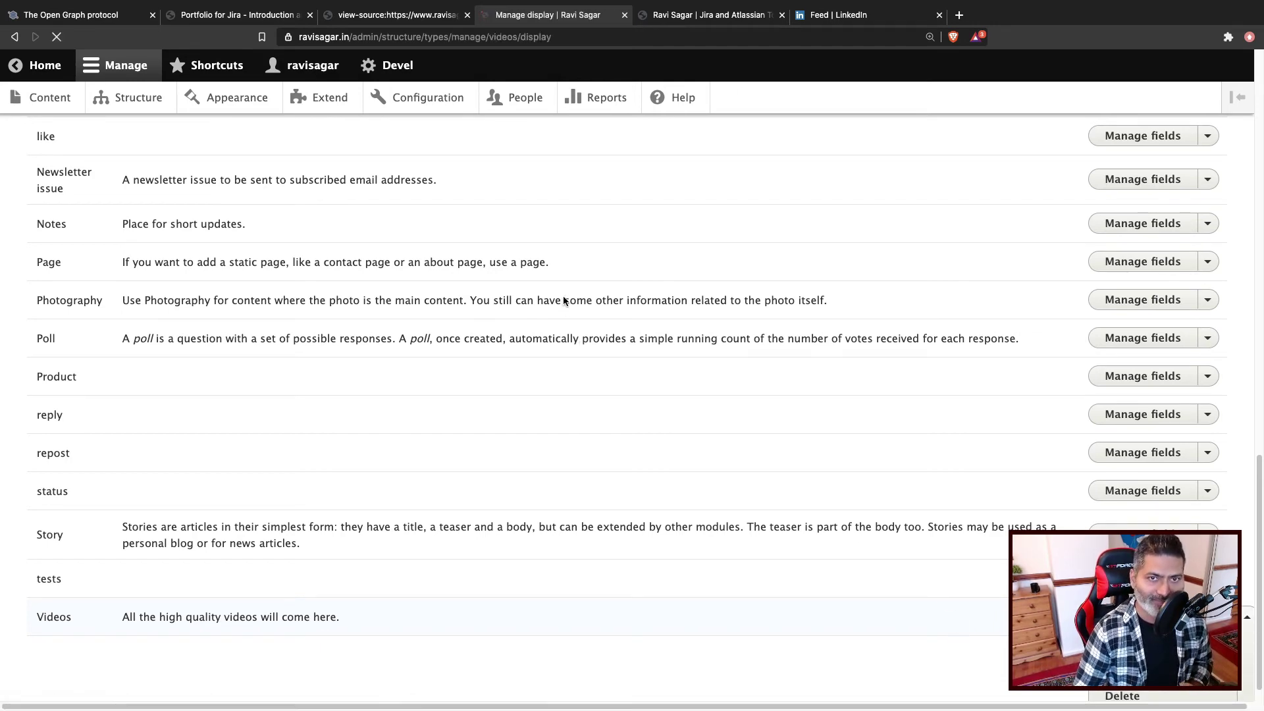
pyautogui.scroll(-12, 89, 267)
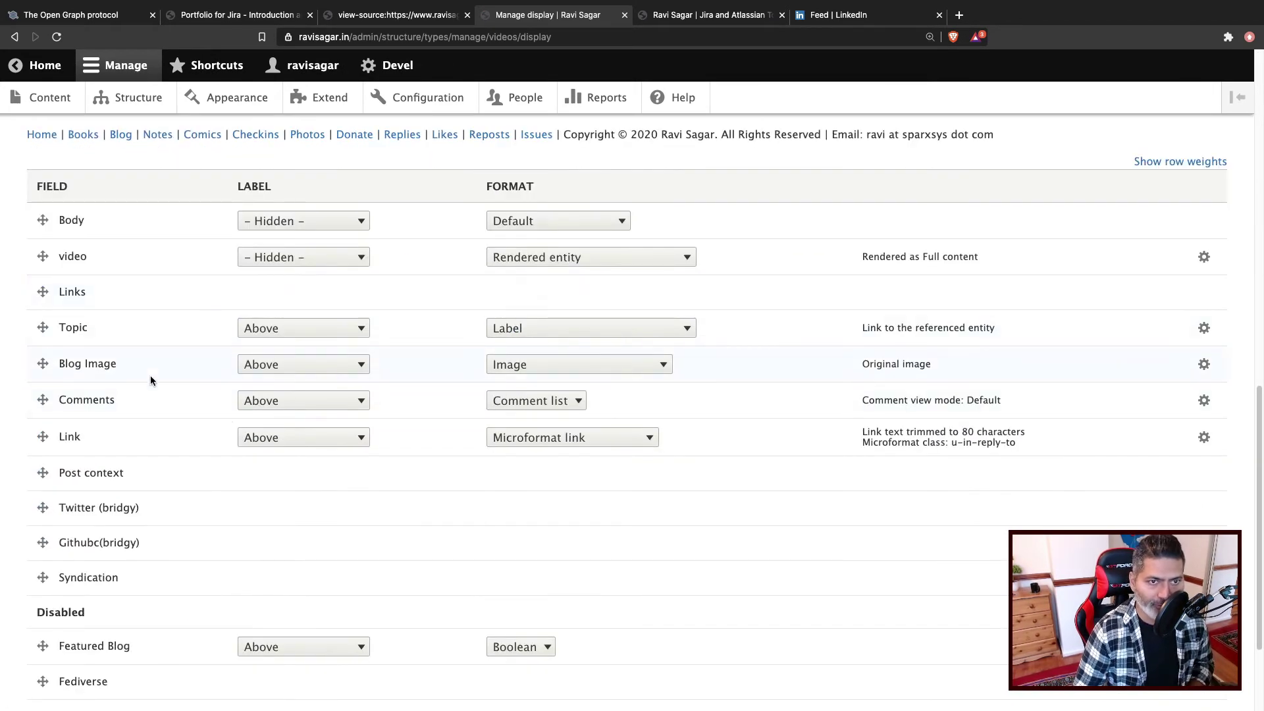
# Switch to the Videos content type's token view mode, highlight the video field, and check its format
pyautogui.scroll(12, 150, 375)
pyautogui.click(234, 243)
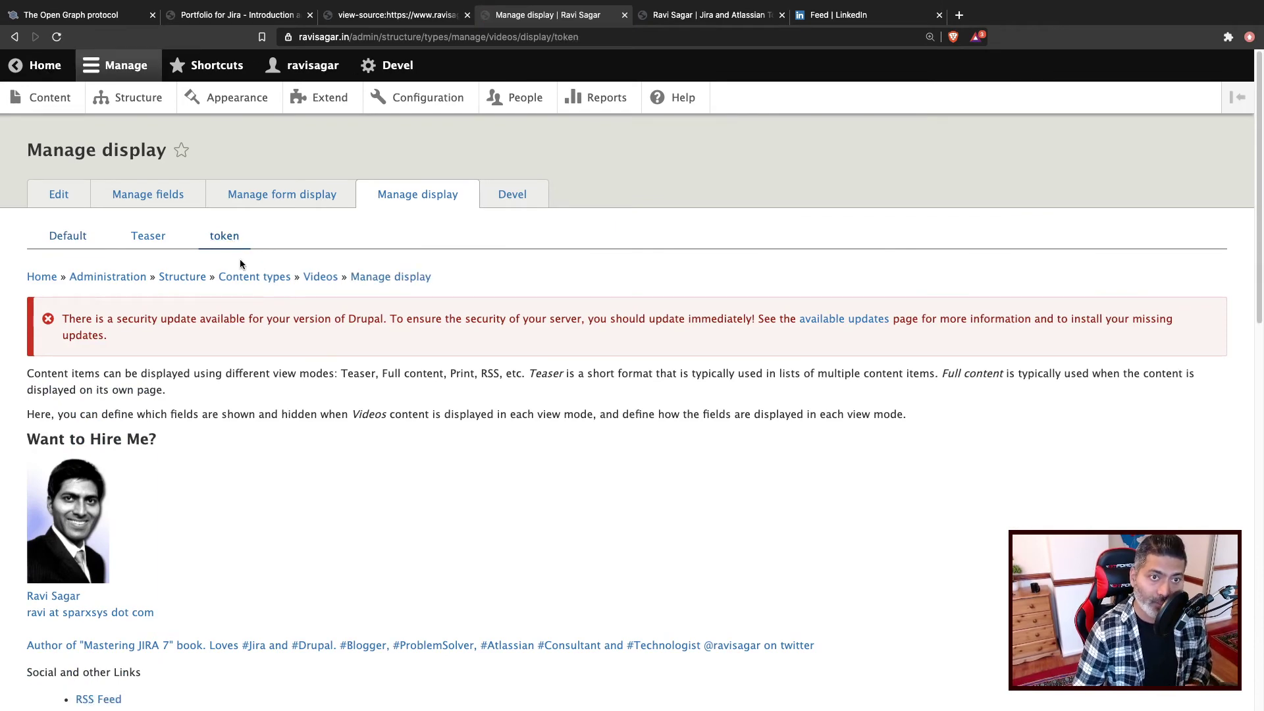
pyautogui.scroll(-14, 283, 283)
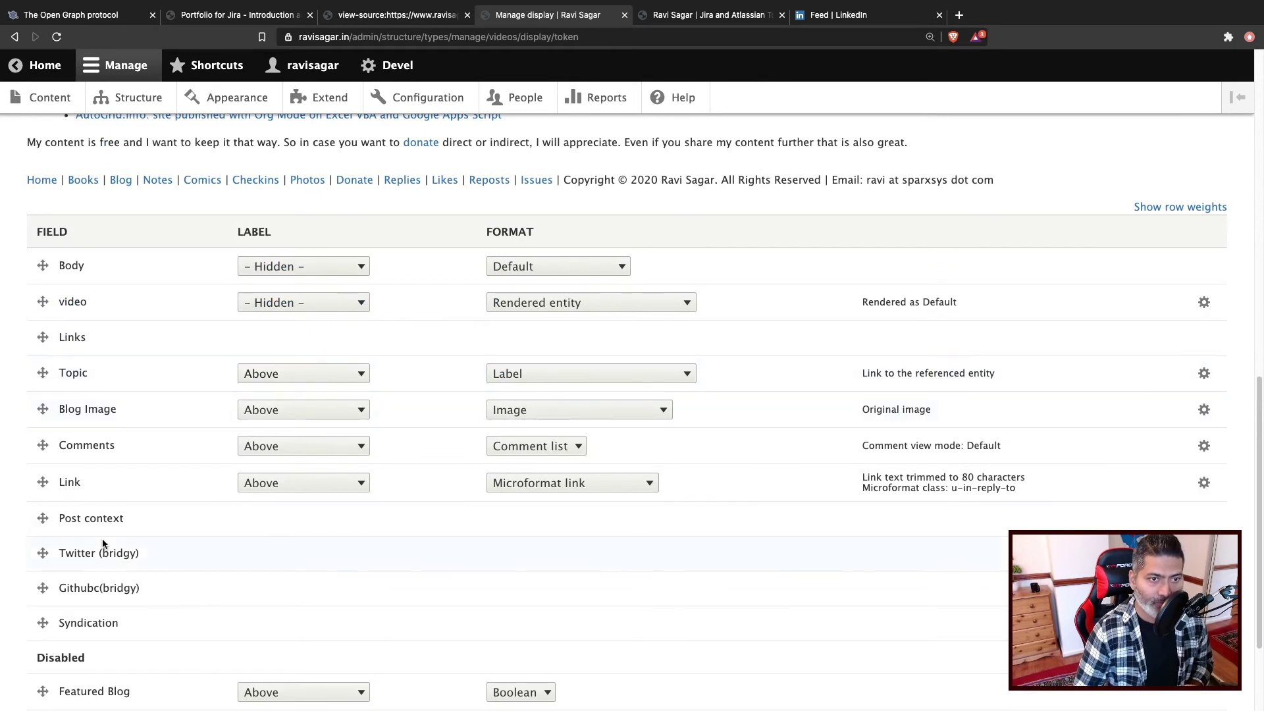
pyautogui.doubleClick(73, 301)
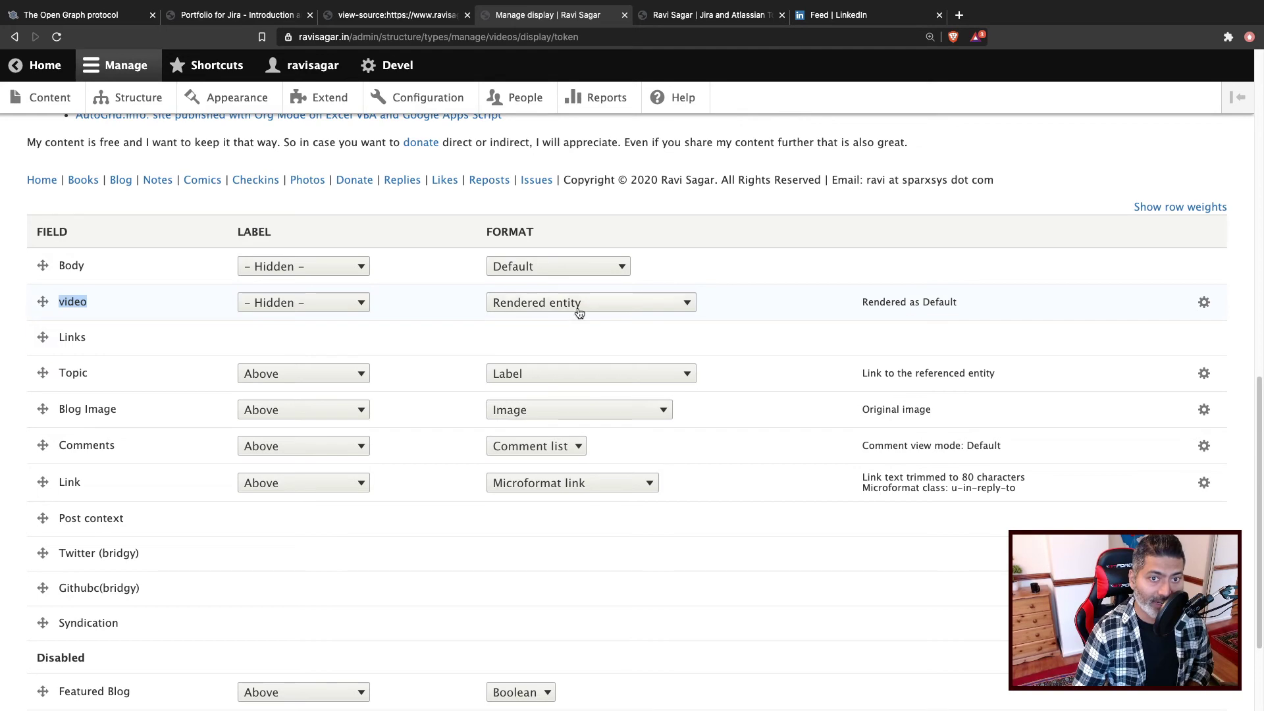
pyautogui.scroll(8, 605, 316)
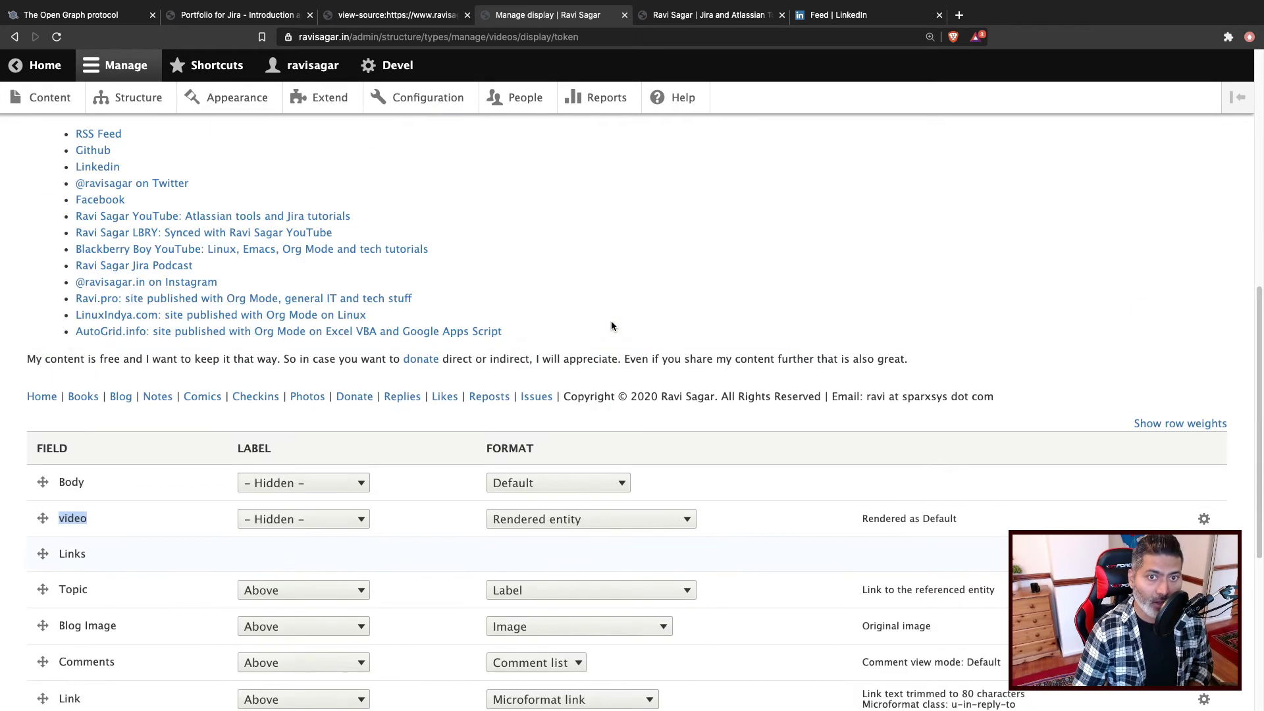
pyautogui.scroll(4, 639, 408)
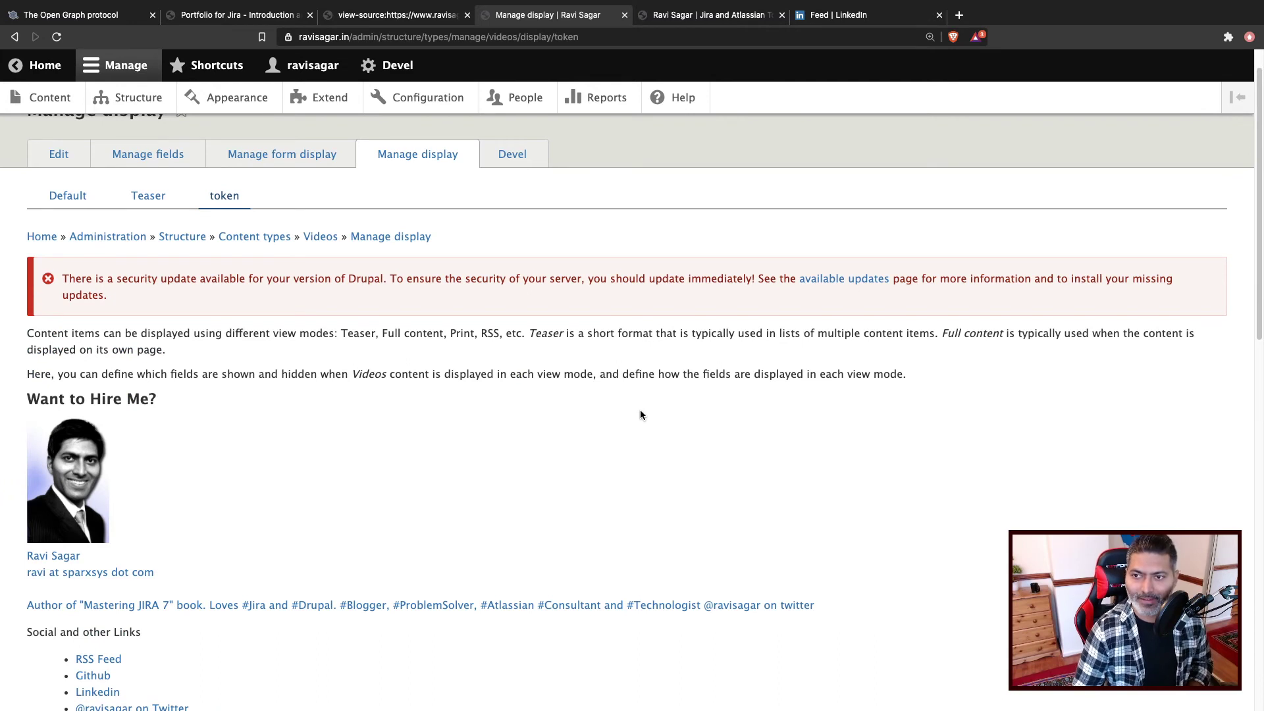
# Return to the Videos default view mode and check how its video field is rendered
pyautogui.click(77, 199)
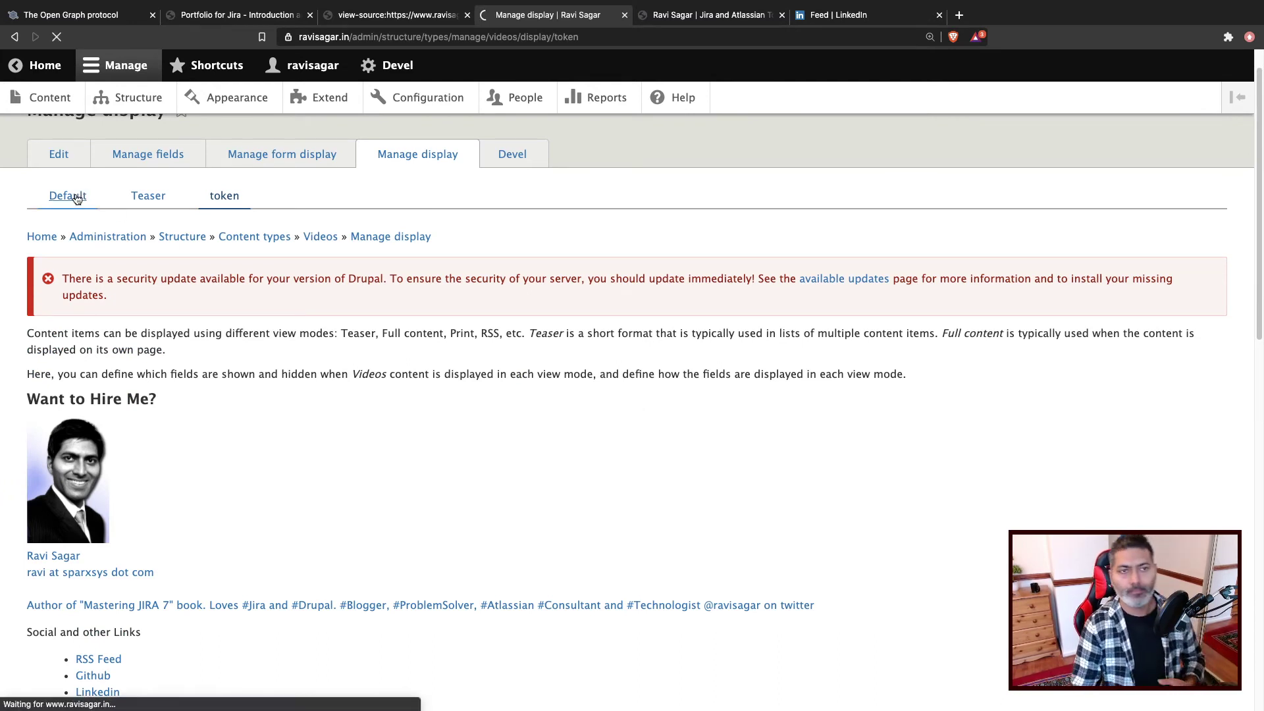
pyautogui.scroll(-15, 419, 377)
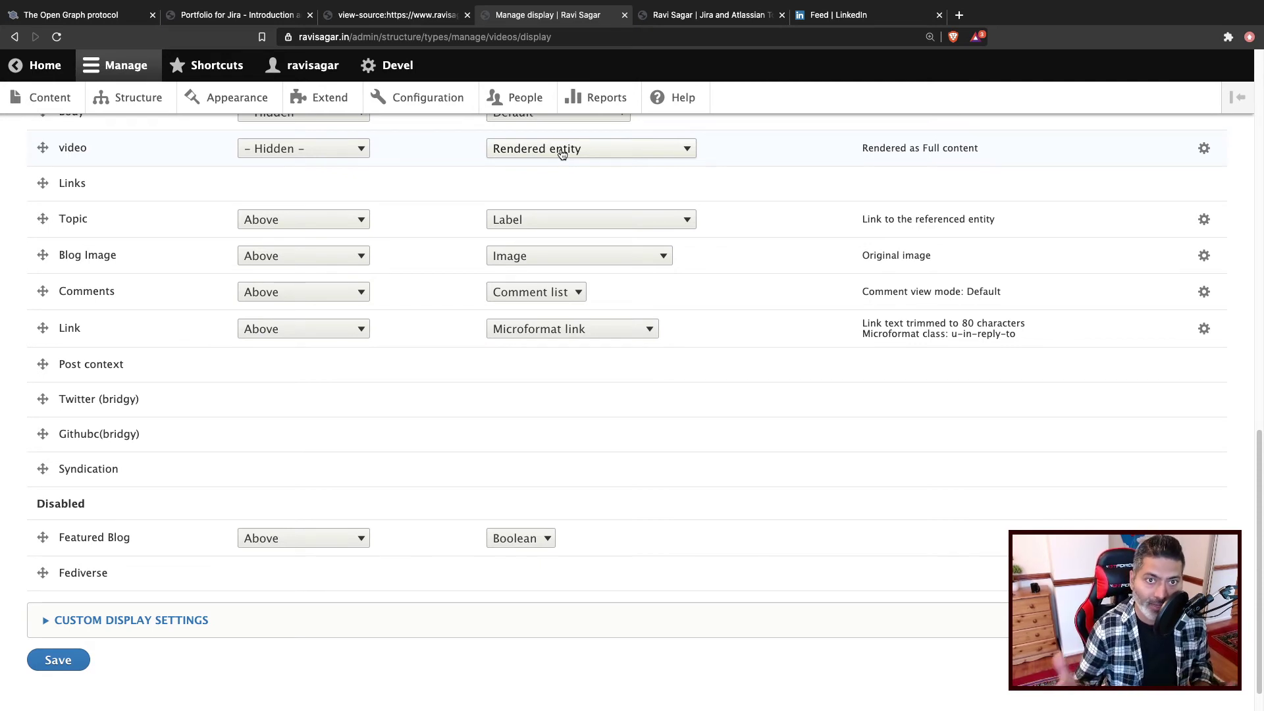
pyautogui.scroll(10, 510, 243)
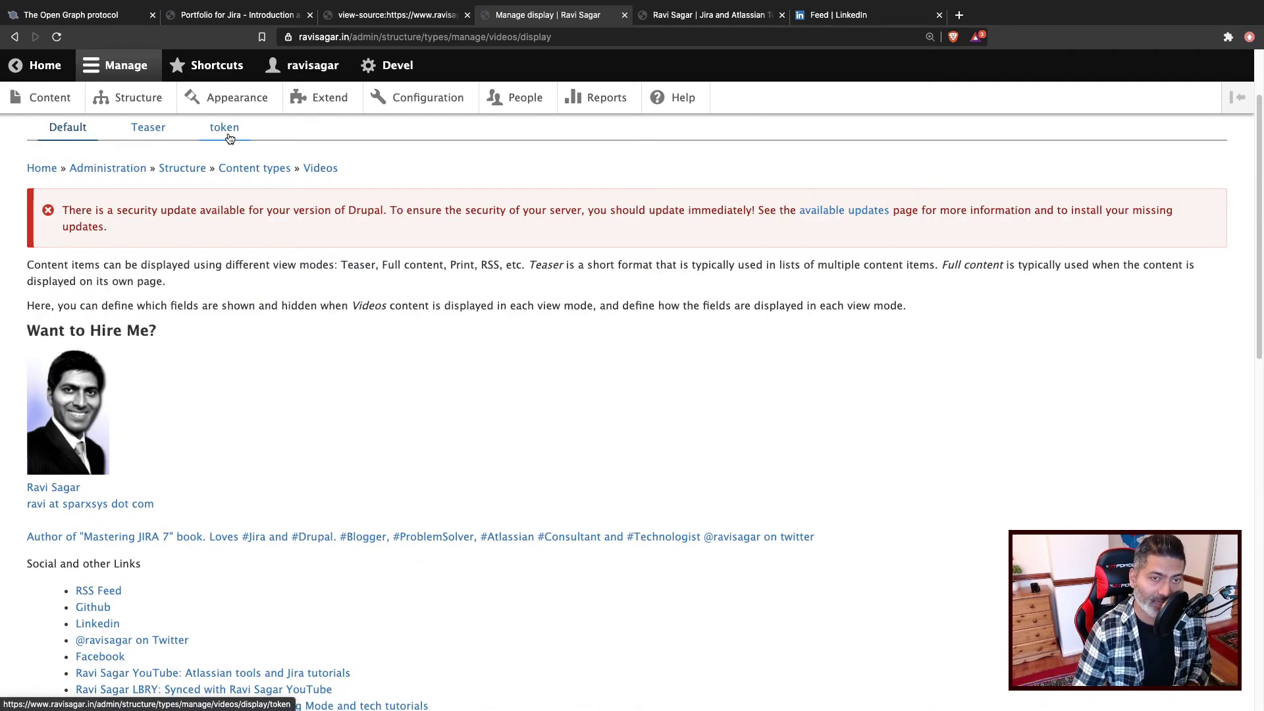
pyautogui.scroll(2, 198, 132)
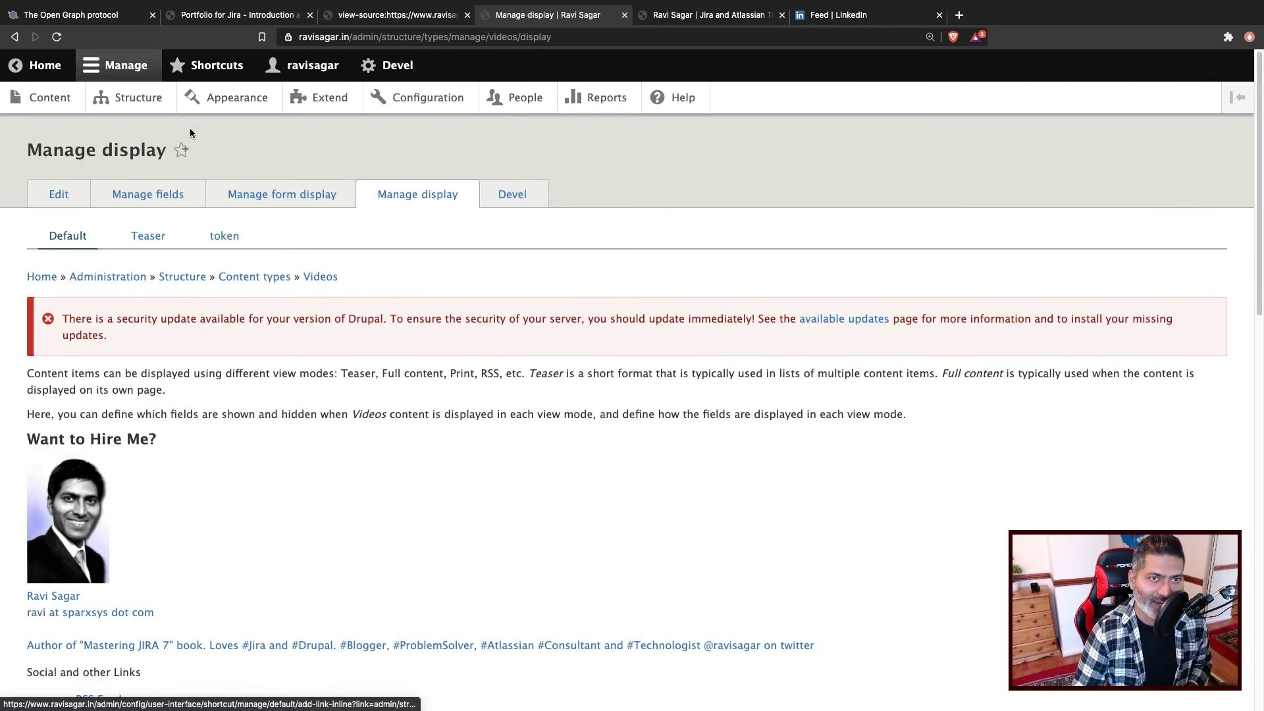
# Open the display settings of the Remote video media type from the site's media types
pyautogui.click(136, 98)
pyautogui.scroll(-6, 286, 330)
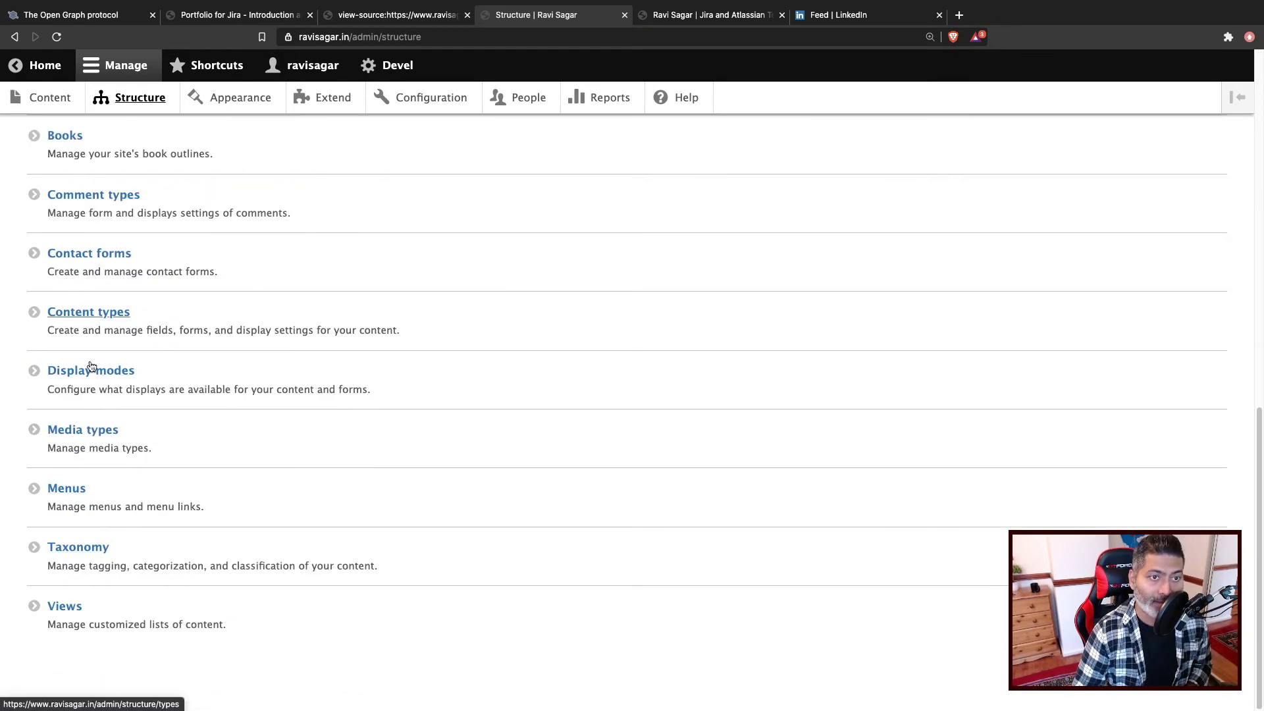
pyautogui.click(77, 435)
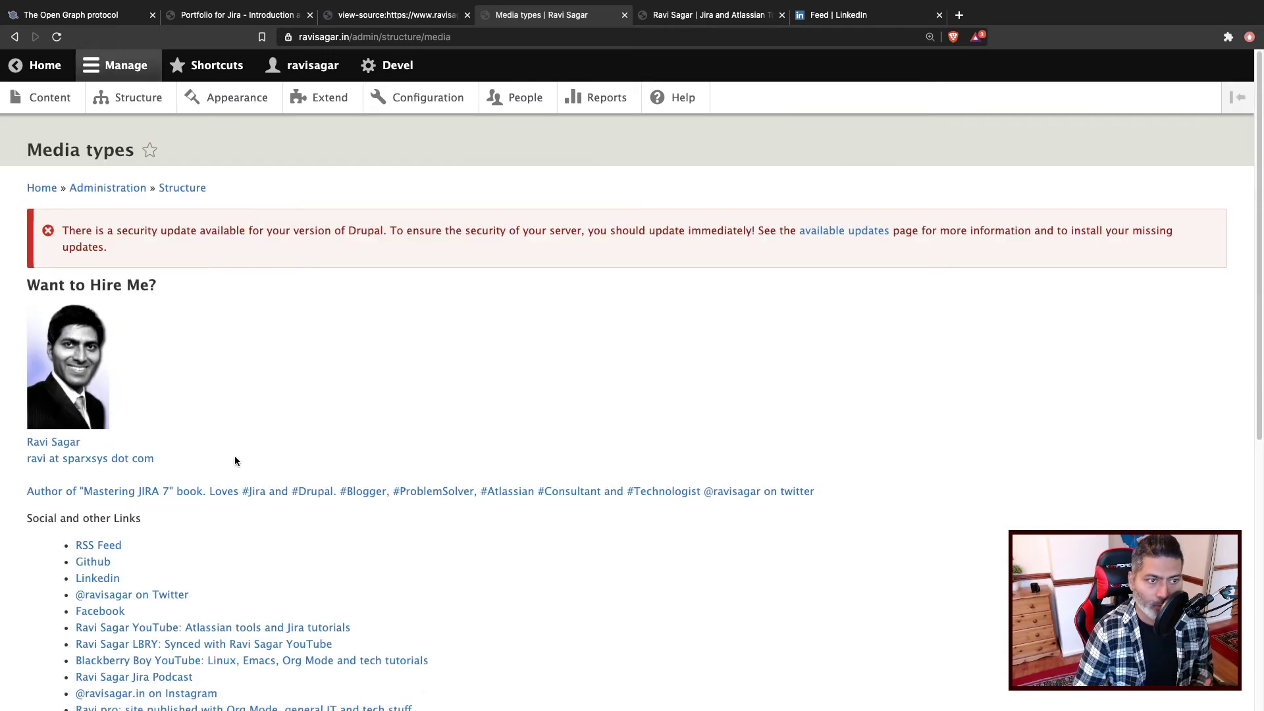
pyautogui.scroll(-7, 235, 460)
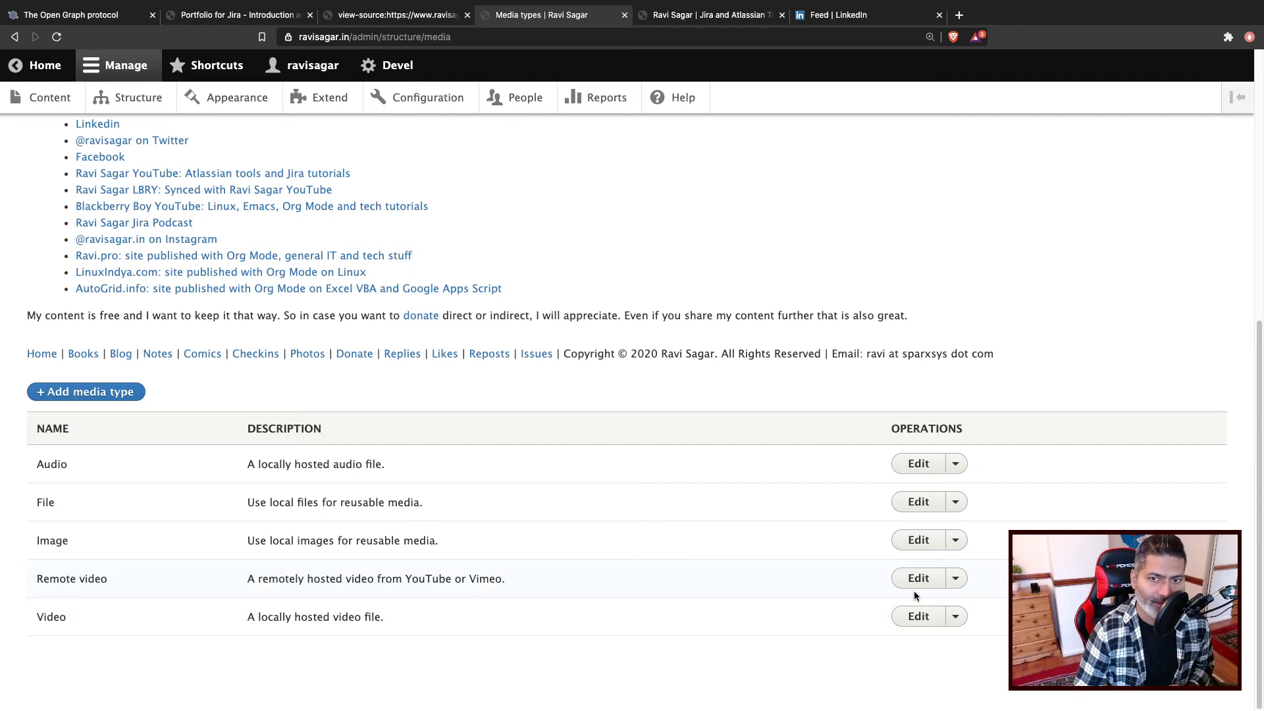
pyautogui.click(956, 582)
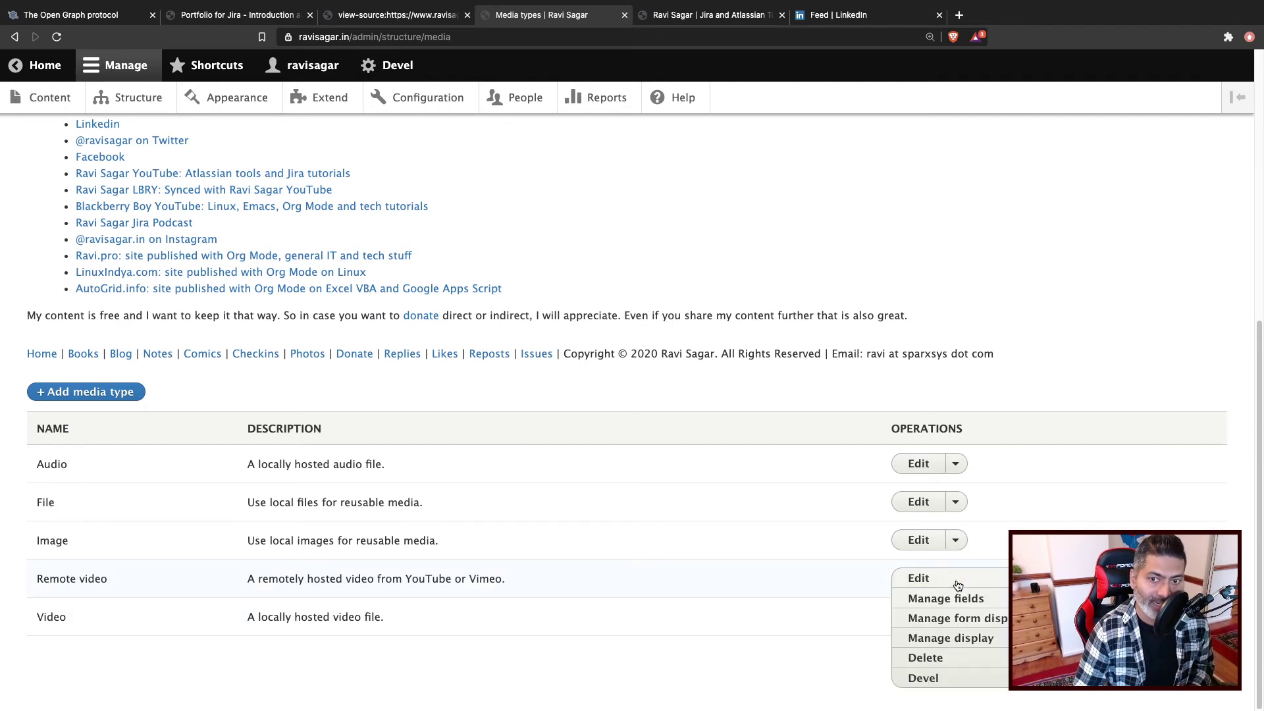
pyautogui.click(972, 638)
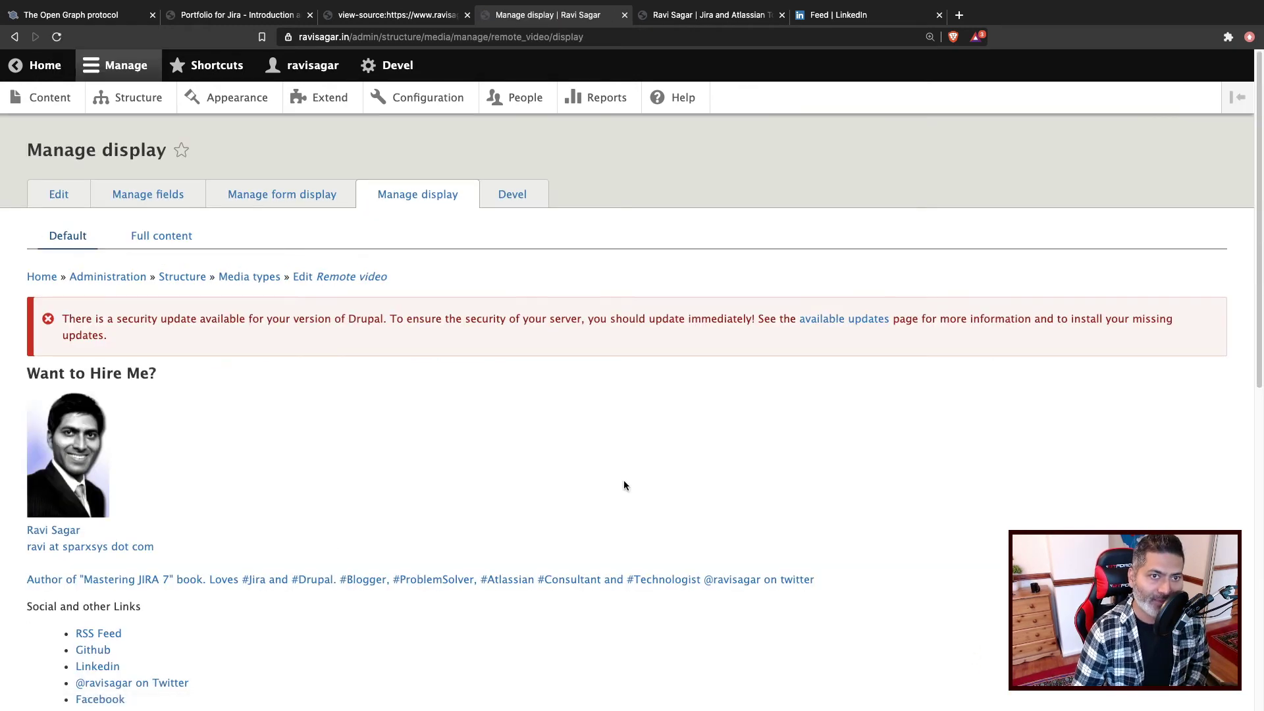
# Review the field formats in the Remote video media type's Full content view mode
pyautogui.click(185, 242)
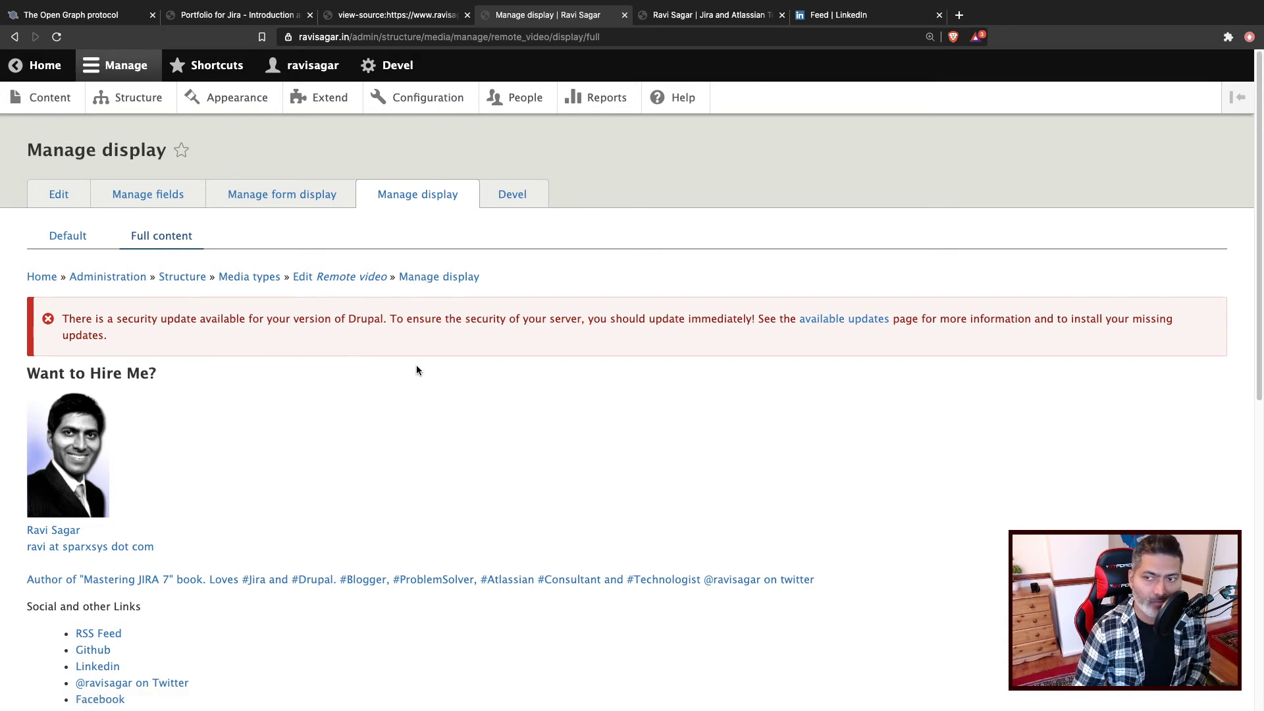
pyautogui.scroll(-9, 416, 371)
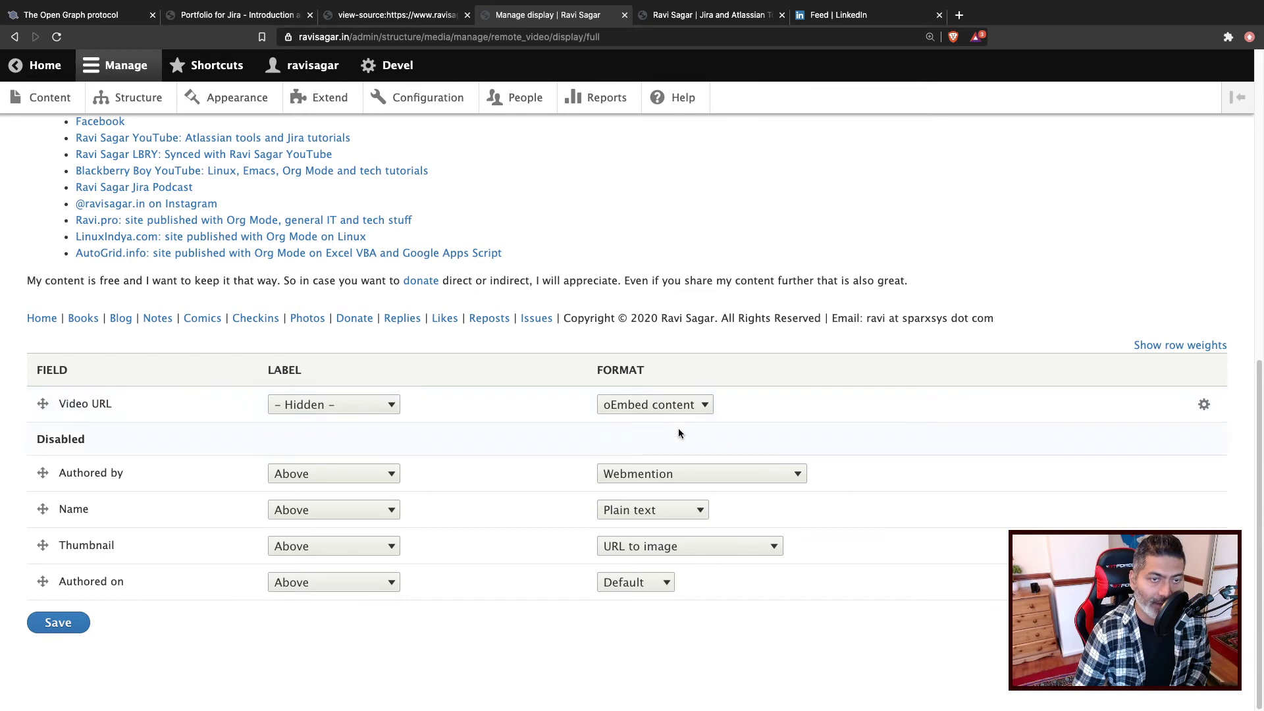
pyautogui.scroll(10, 678, 428)
# Check the Thumbnail field's format in the Remote video default view mode and revisit the video page's source with its image address
pyautogui.click(68, 236)
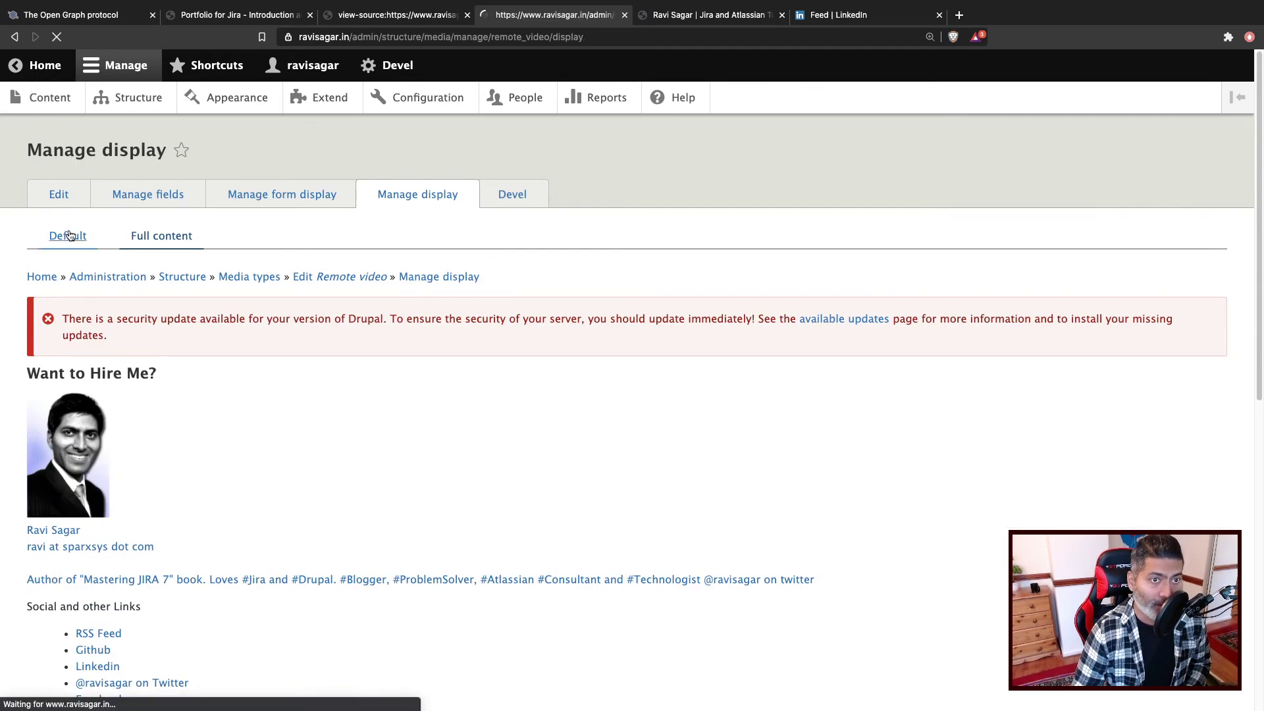
pyautogui.scroll(-9, 145, 294)
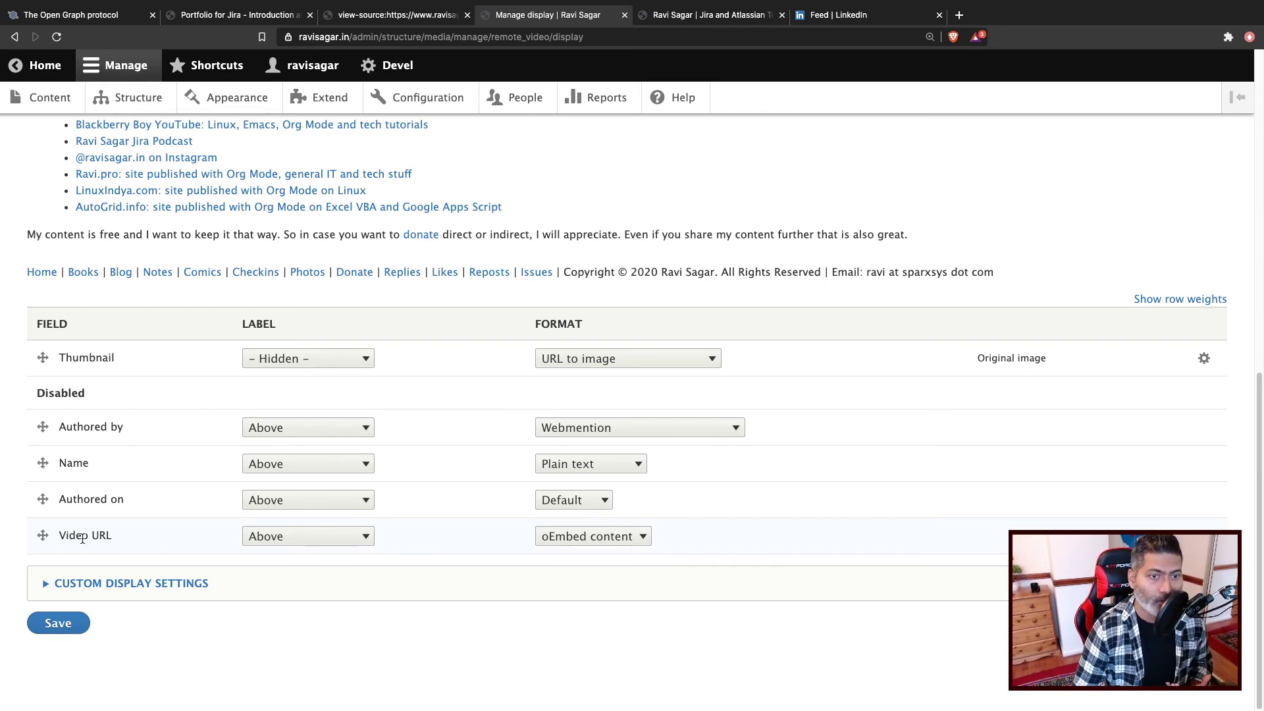
pyautogui.scroll(15, 184, 536)
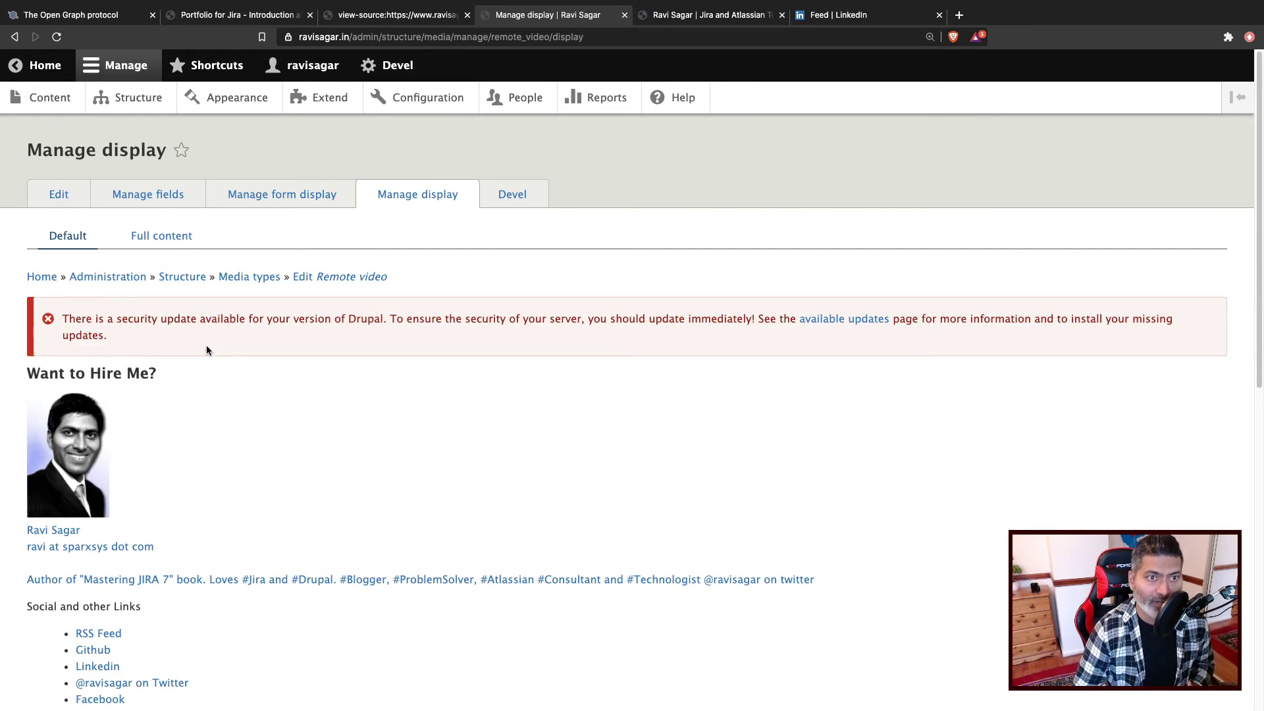
pyautogui.scroll(-8, 283, 437)
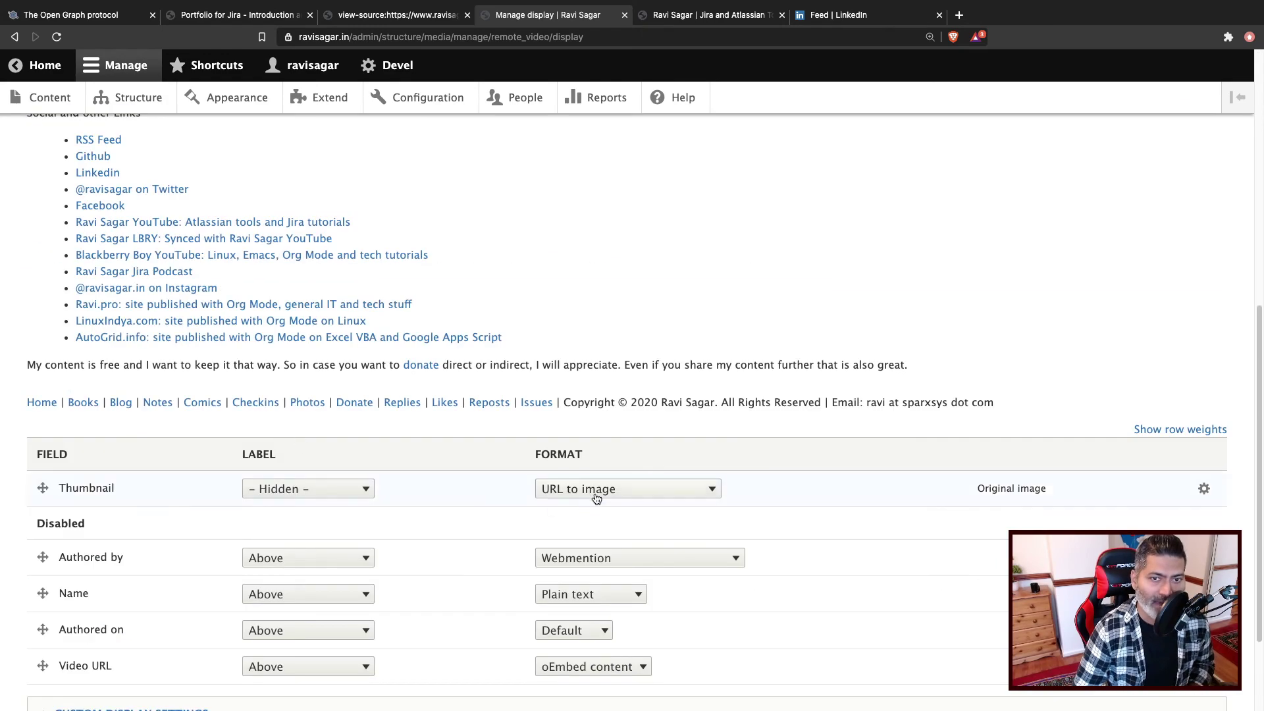
pyautogui.scroll(8, 495, 526)
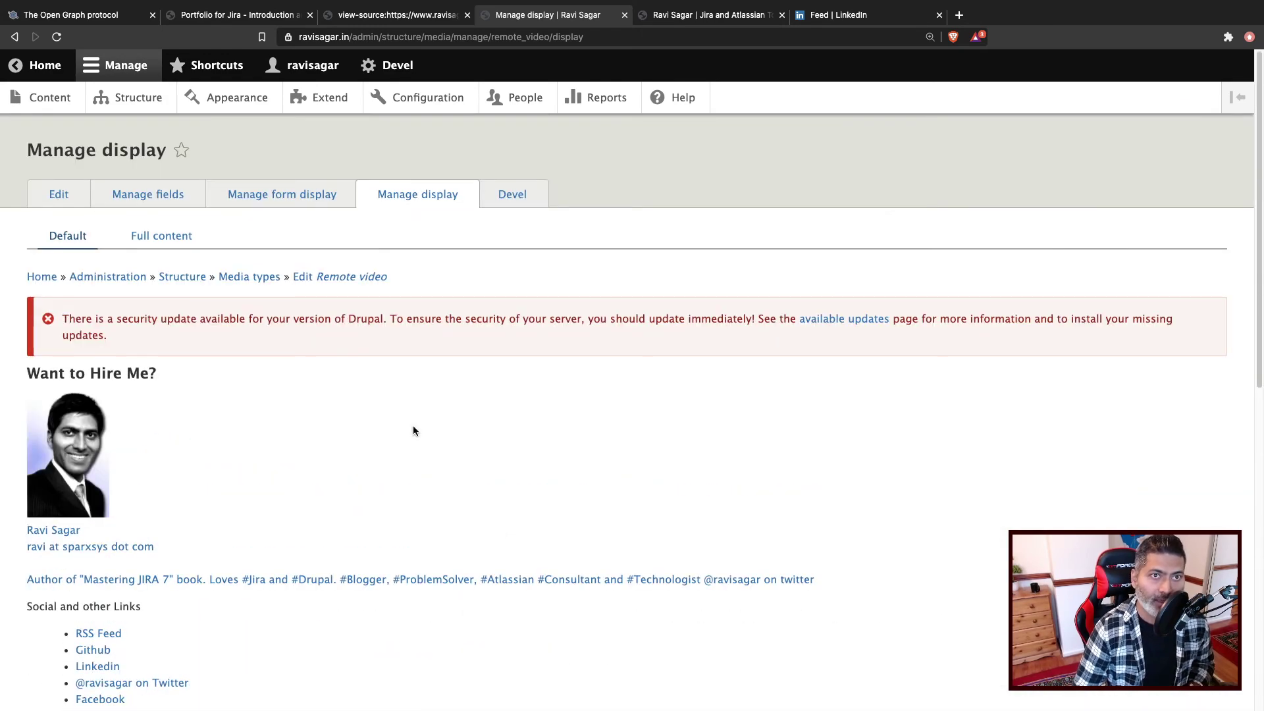
pyautogui.click(397, 14)
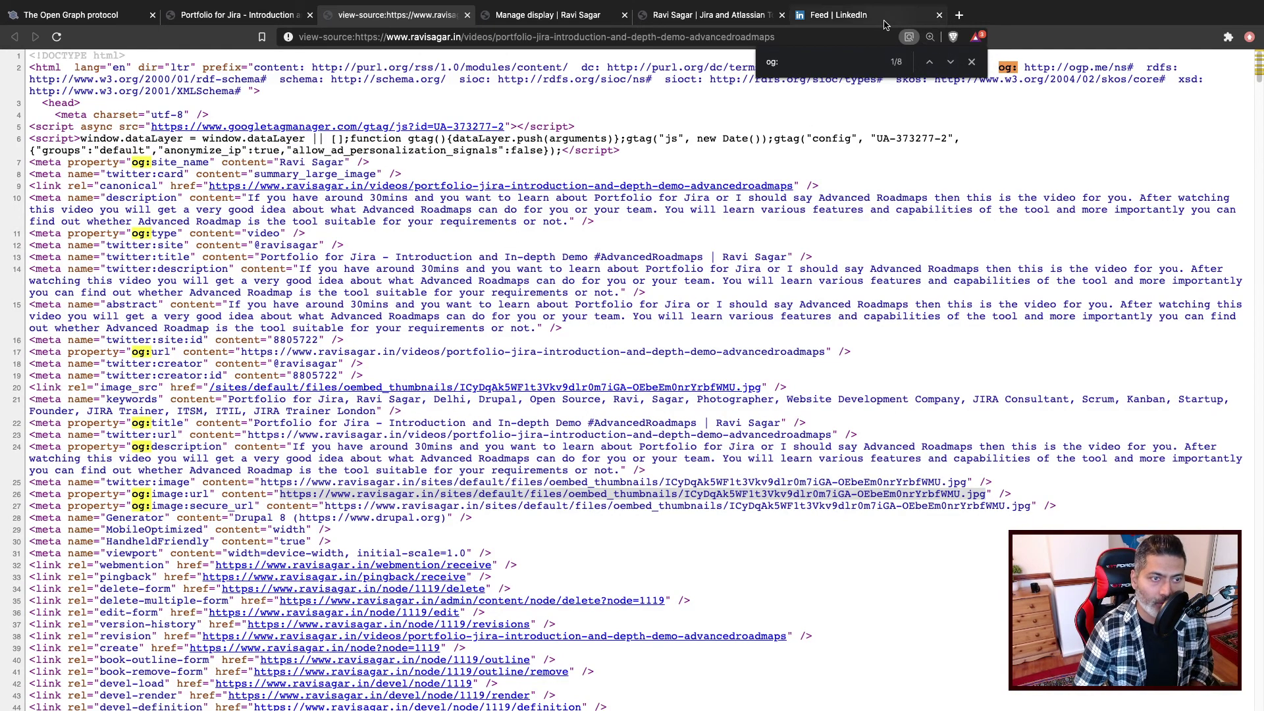
# Open the site owner's Twitter profile in a new browser tab
pyautogui.click(960, 15)
pyautogui.write('tw')
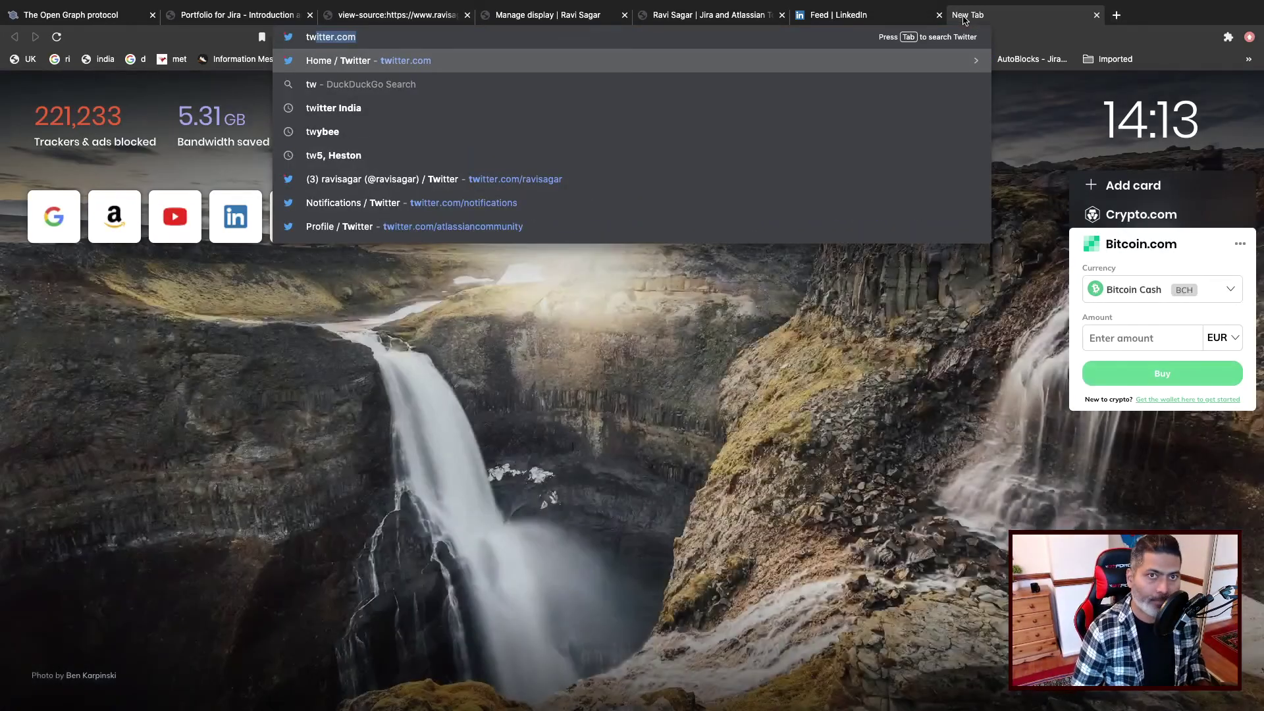
pyautogui.press('Down')
pyautogui.press('Down')
pyautogui.press('Down')
pyautogui.press('Down')
pyautogui.press('Down')
pyautogui.press('Down')
pyautogui.press('Up')
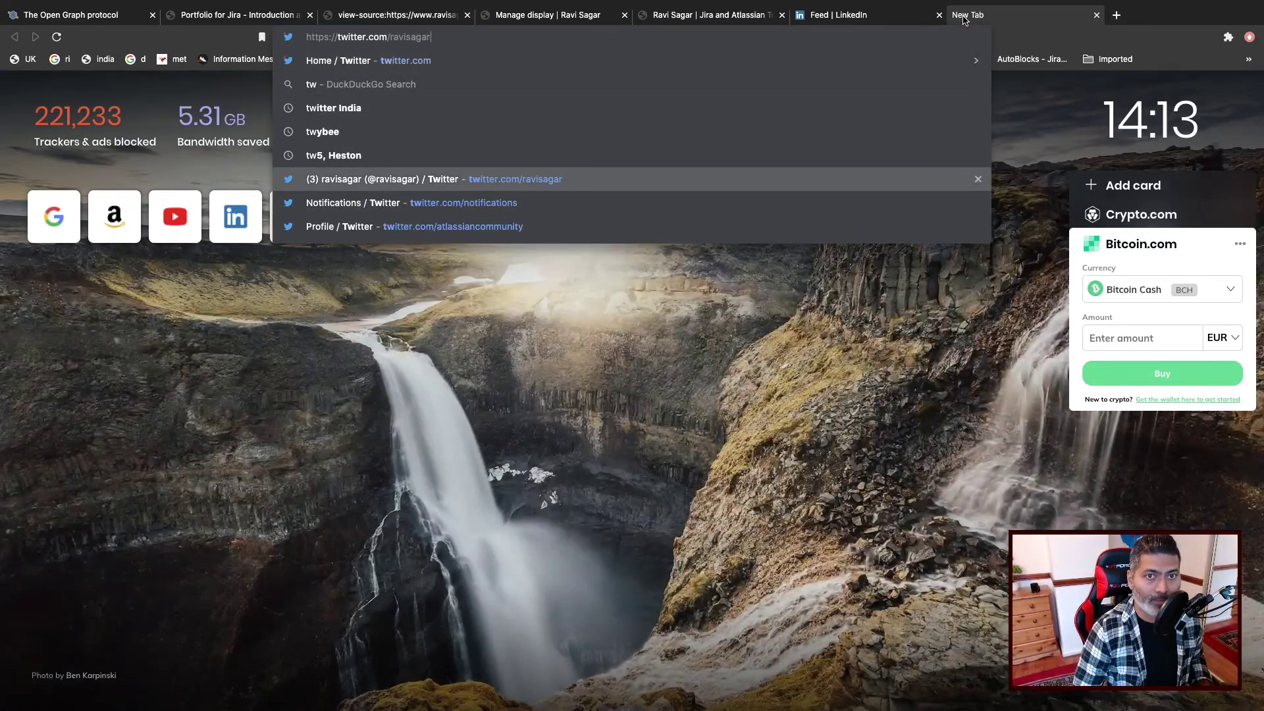
pyautogui.press('Return')
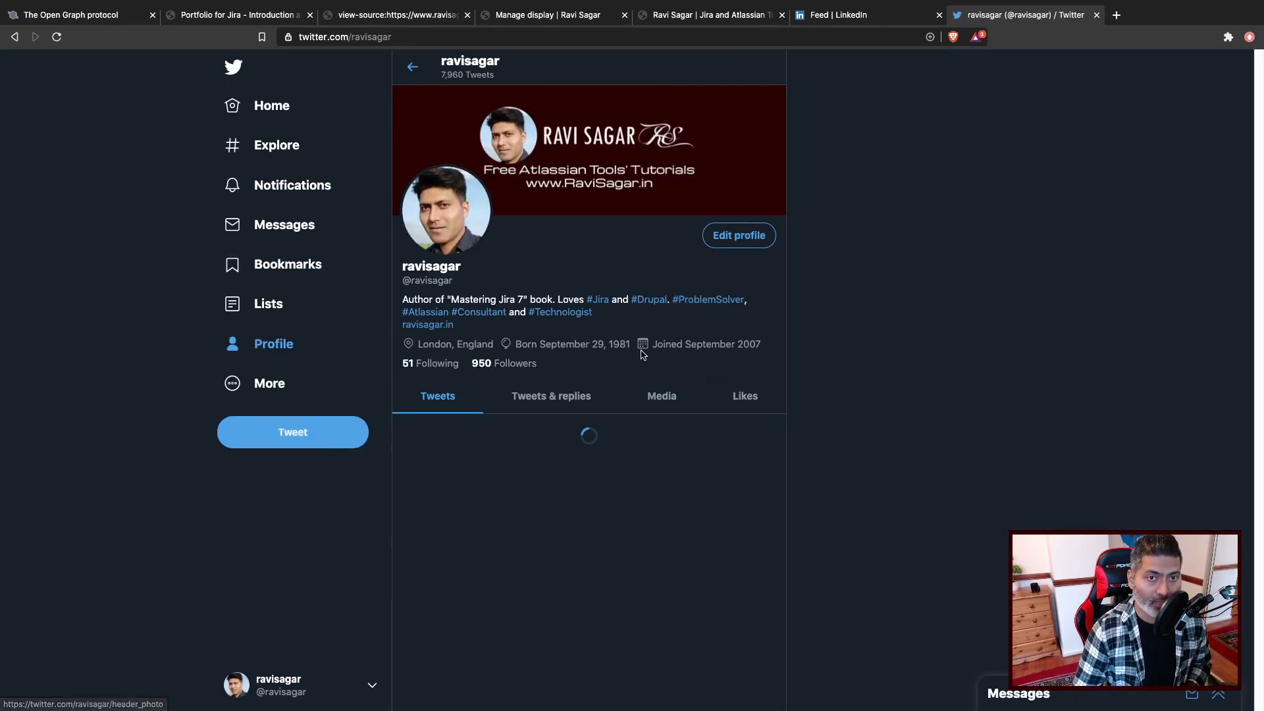
# Examine the tweet sharing the Zoom for Service Desk video, then revisit the Portfolio for Jira video page and the Remote video display settings
pyautogui.scroll(-4, 642, 349)
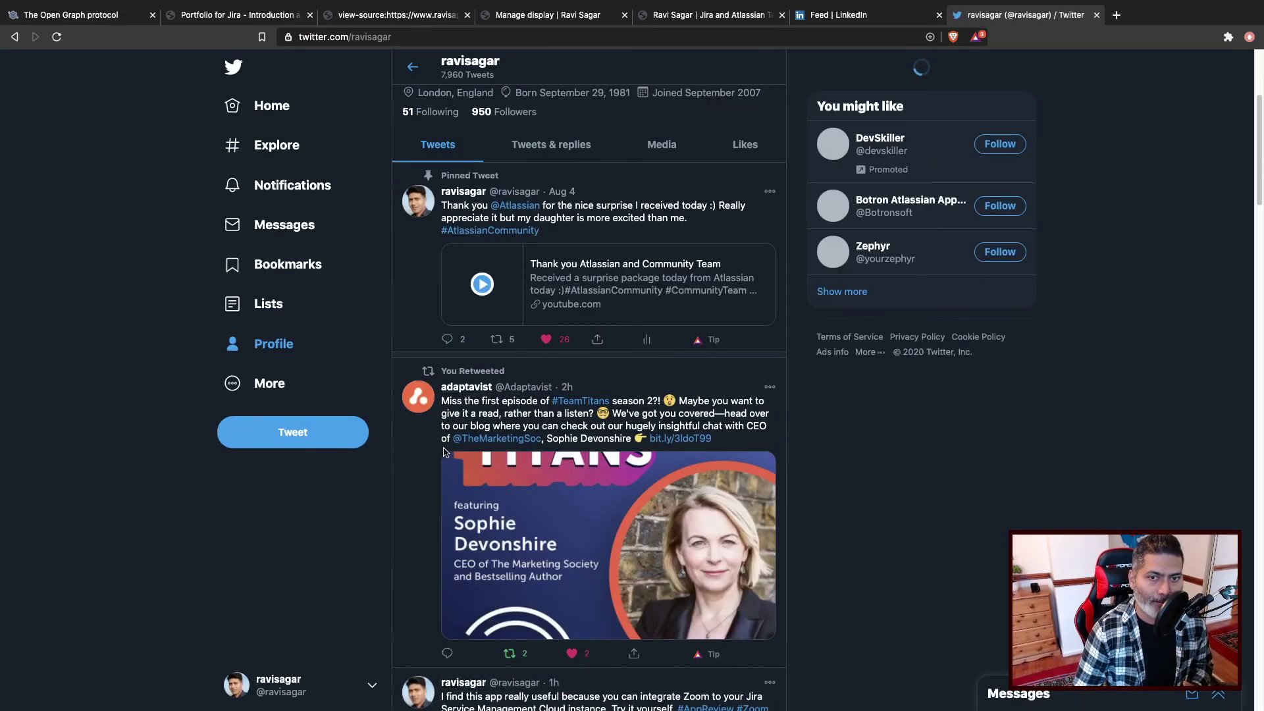
pyautogui.scroll(-5, 432, 424)
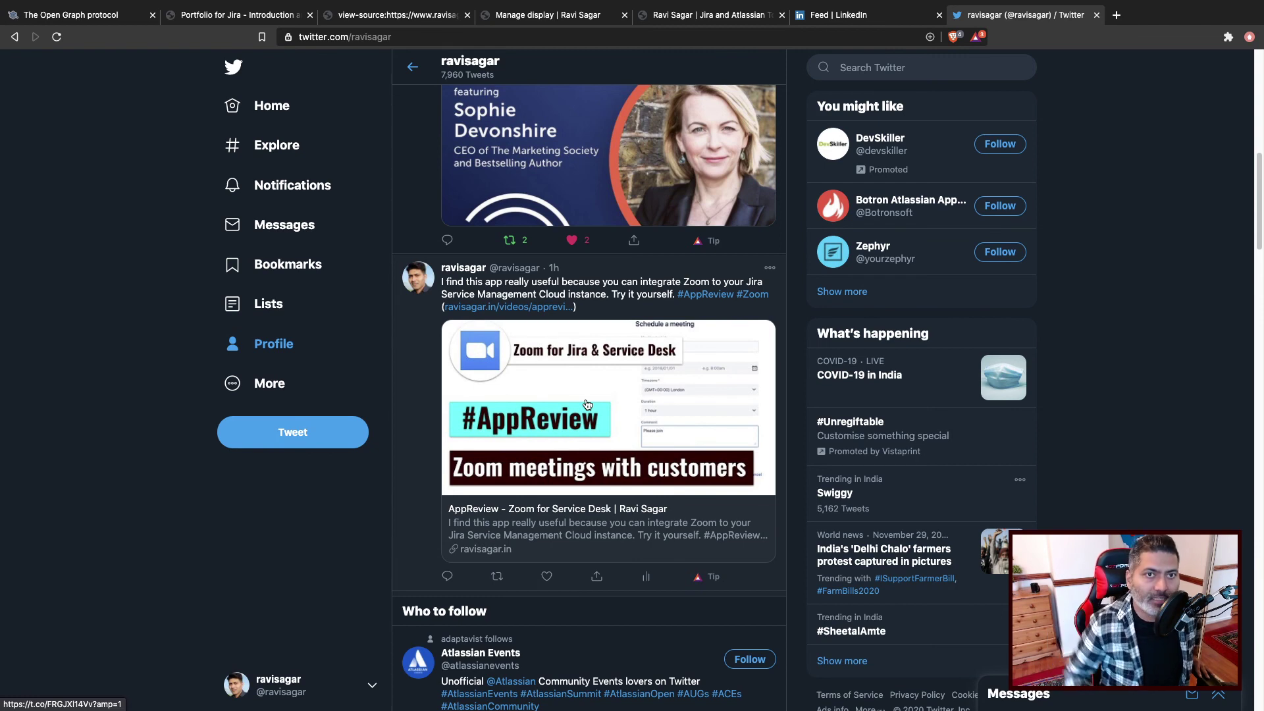
pyautogui.click(193, 18)
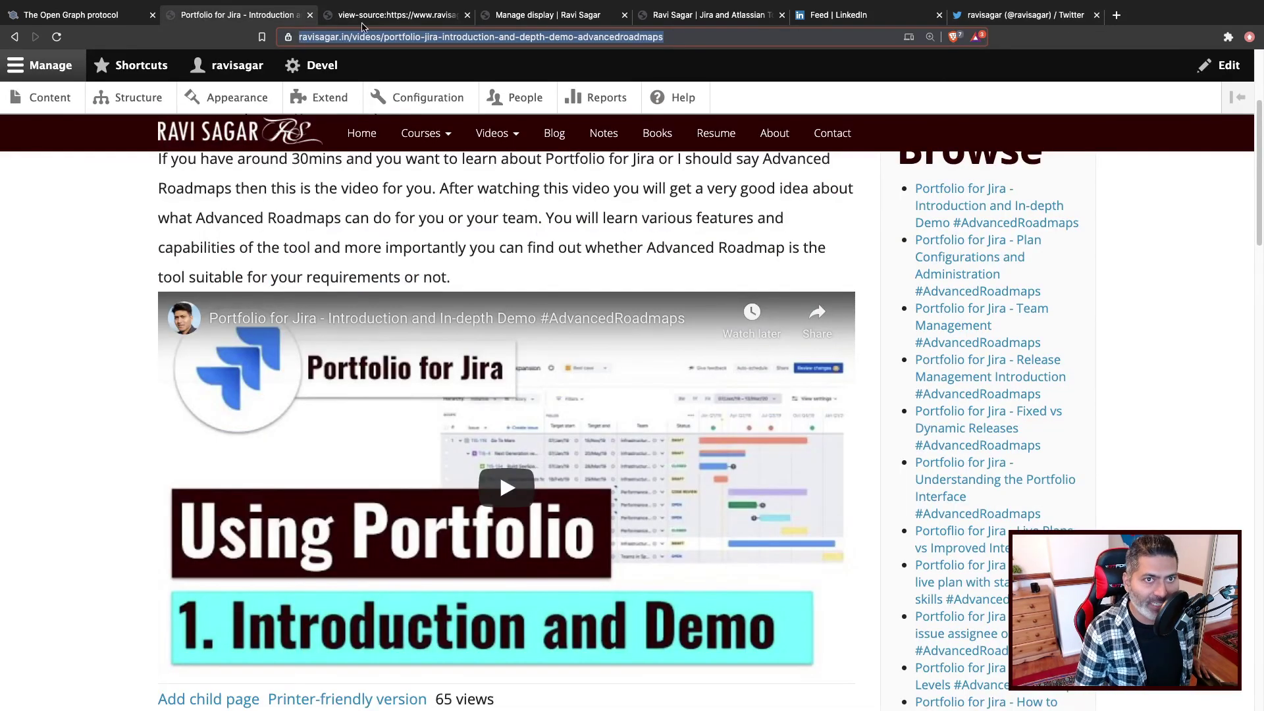
pyautogui.click(569, 20)
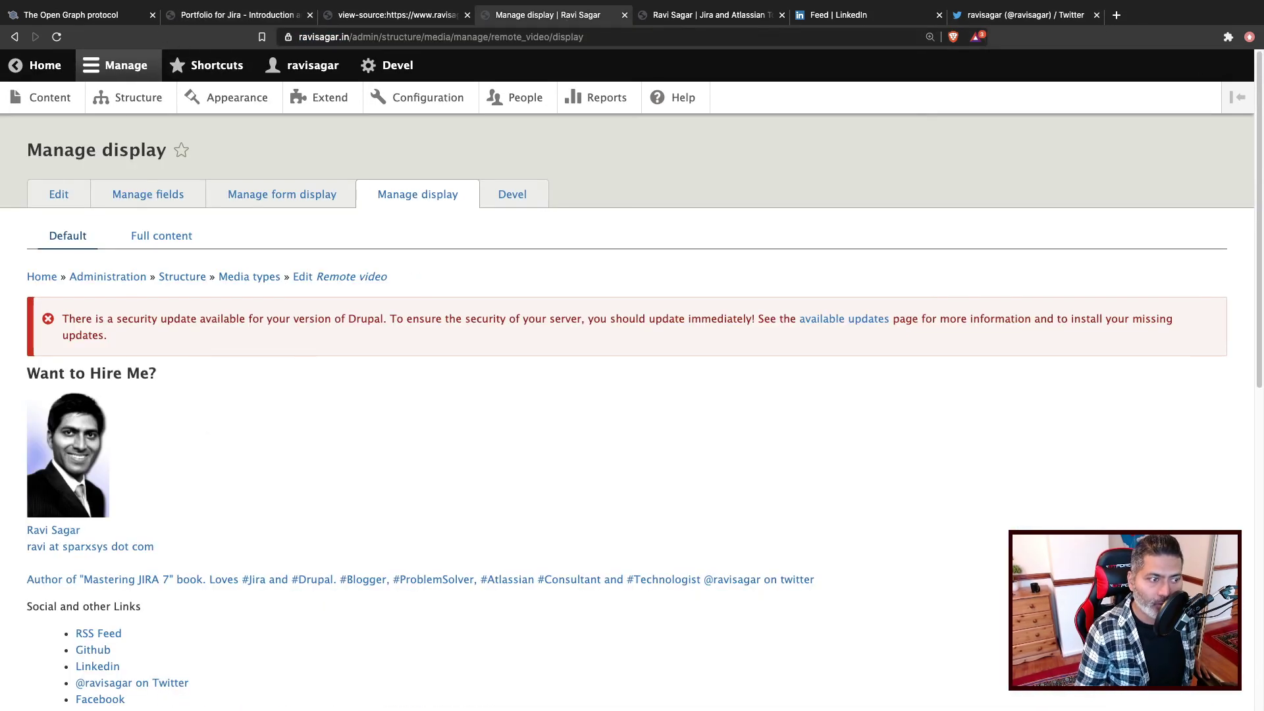